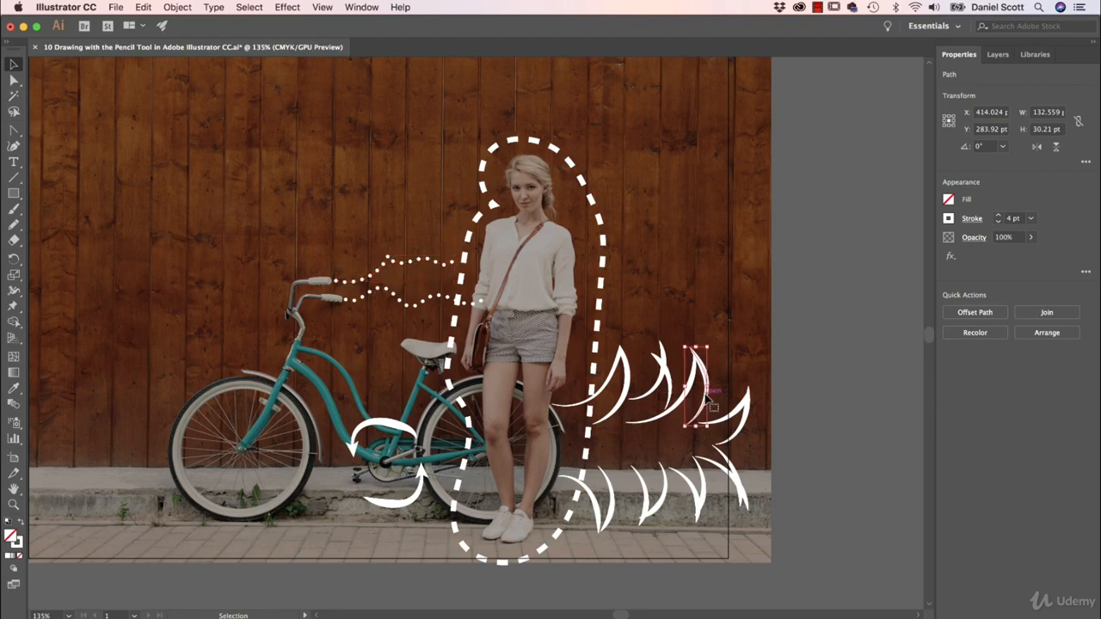
{"action": "left_click", "coordinate": [839, 414]}
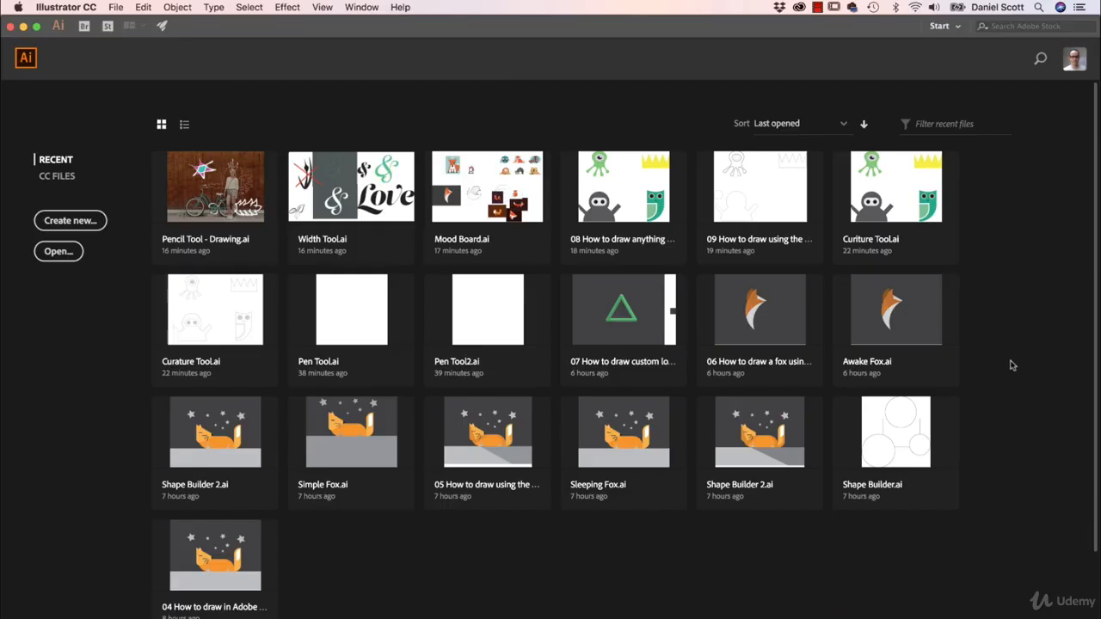
Step: Create a new print document from the Letter preset in landscape orientation, 792 x 612 pt
{"action": "left_click", "coordinate": [123, 8]}
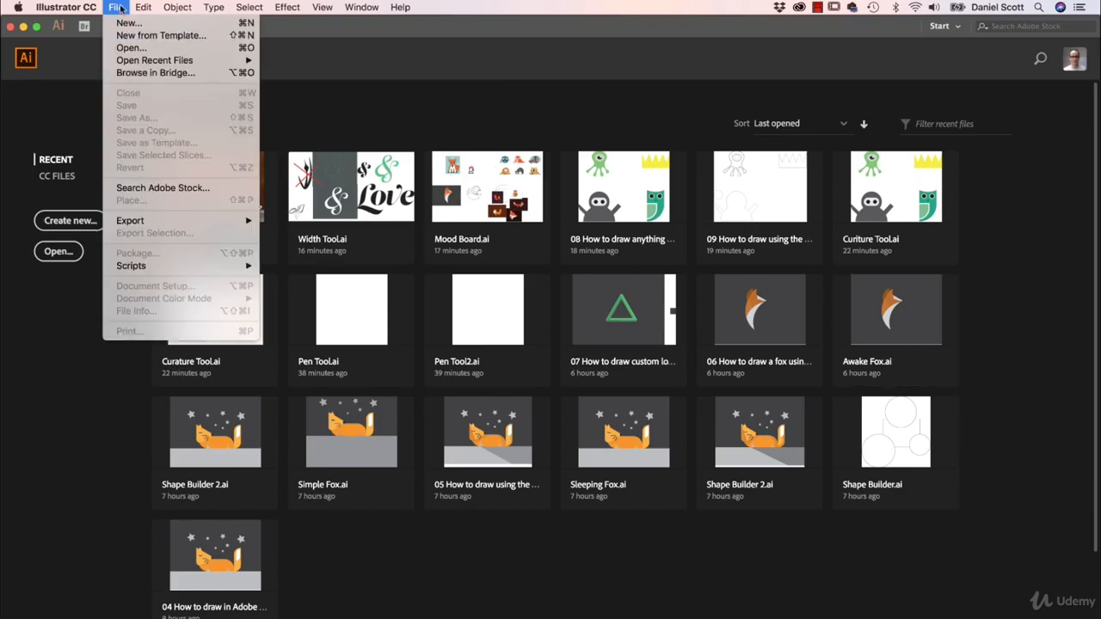
{"action": "left_click", "coordinate": [125, 22]}
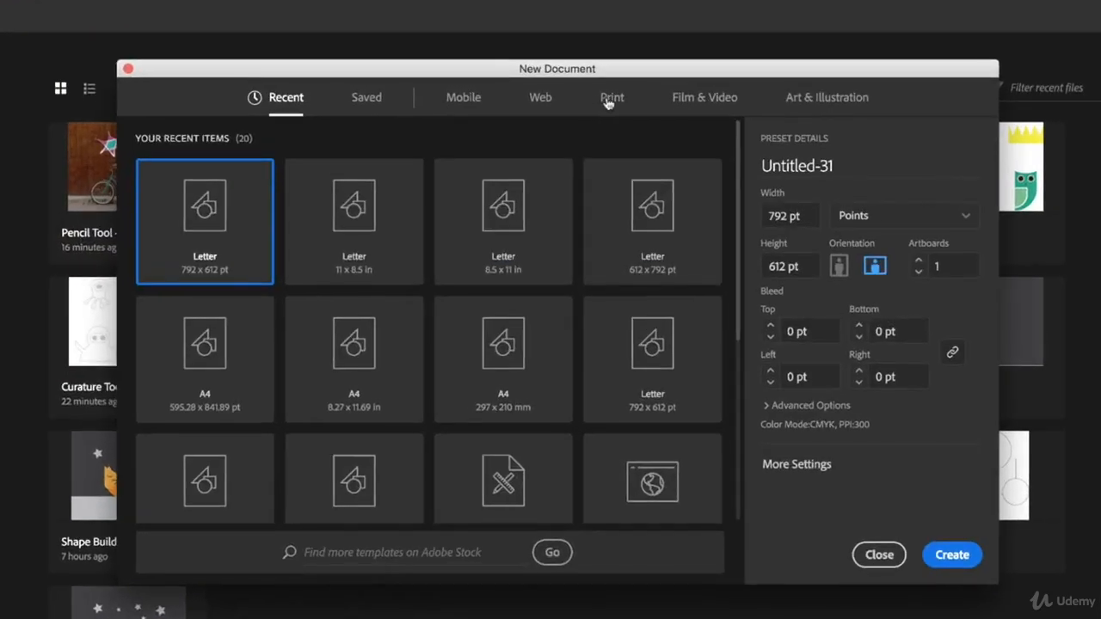
{"action": "left_click", "coordinate": [598, 135]}
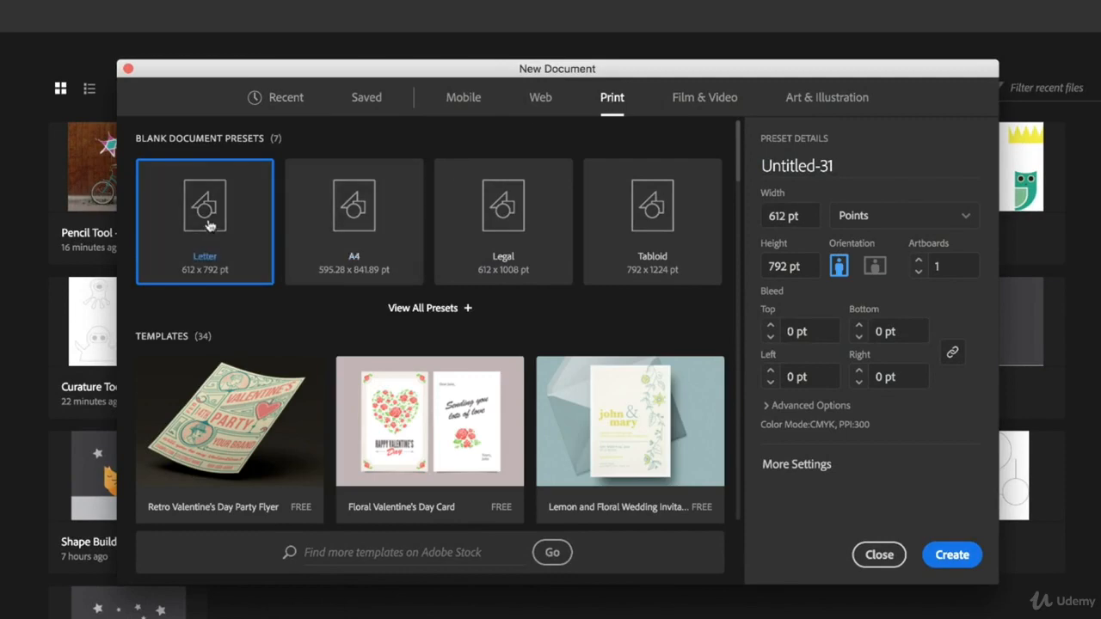
{"action": "left_click", "coordinate": [875, 267]}
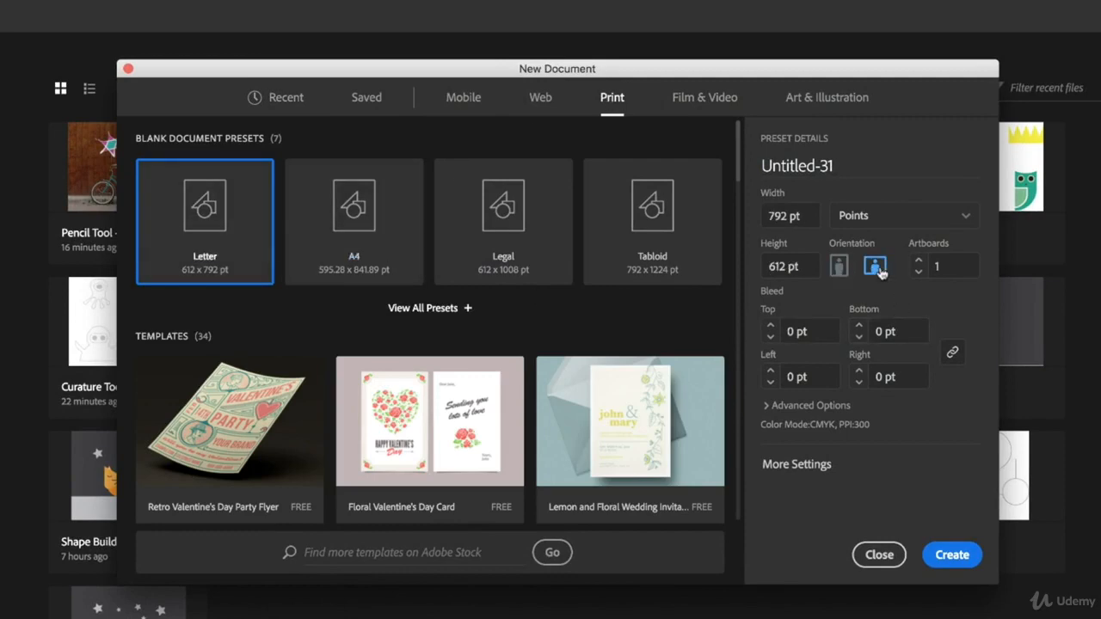
{"action": "left_click", "coordinate": [954, 559]}
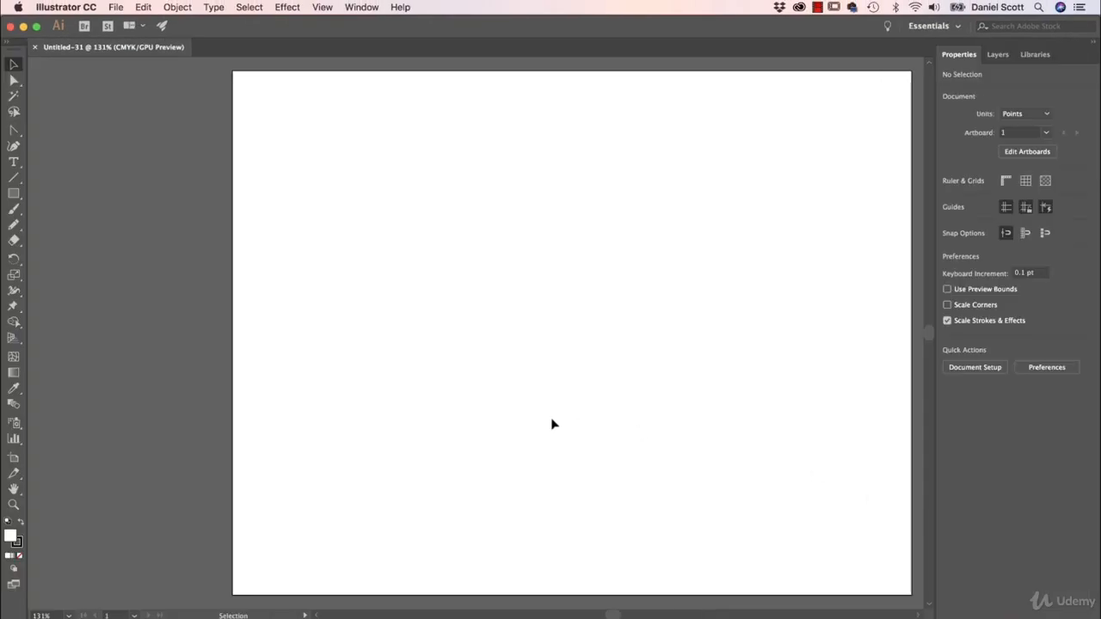
Step: Place Drawing 1.jpeg from Exercise Files onto the artboard at its original size, near the upper-left corner
{"action": "left_click", "coordinate": [115, 7]}
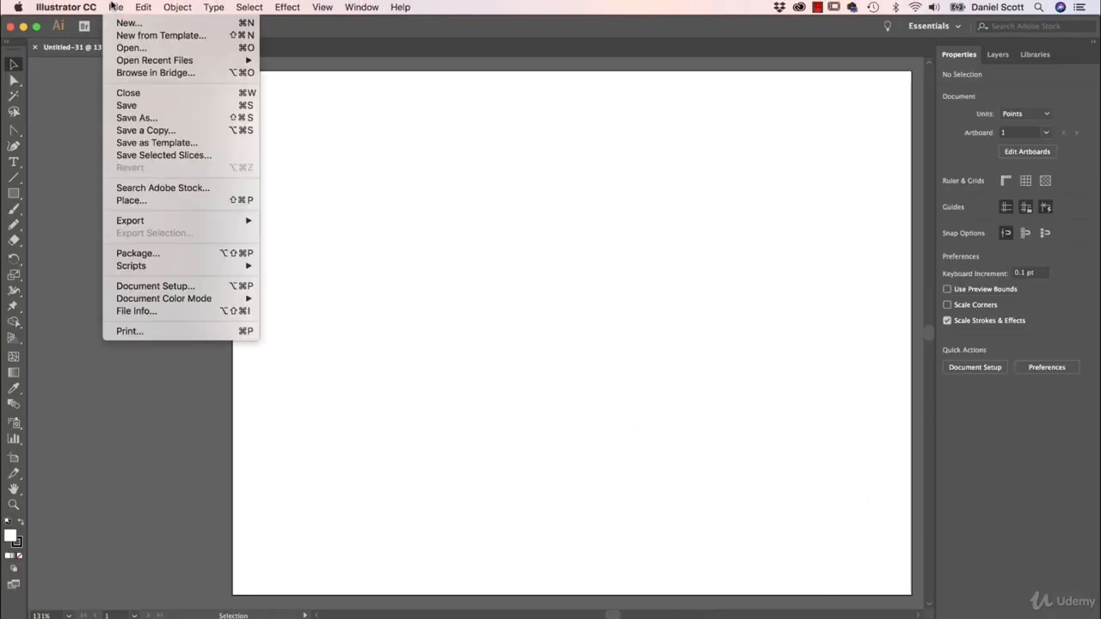
{"action": "left_click", "coordinate": [152, 199]}
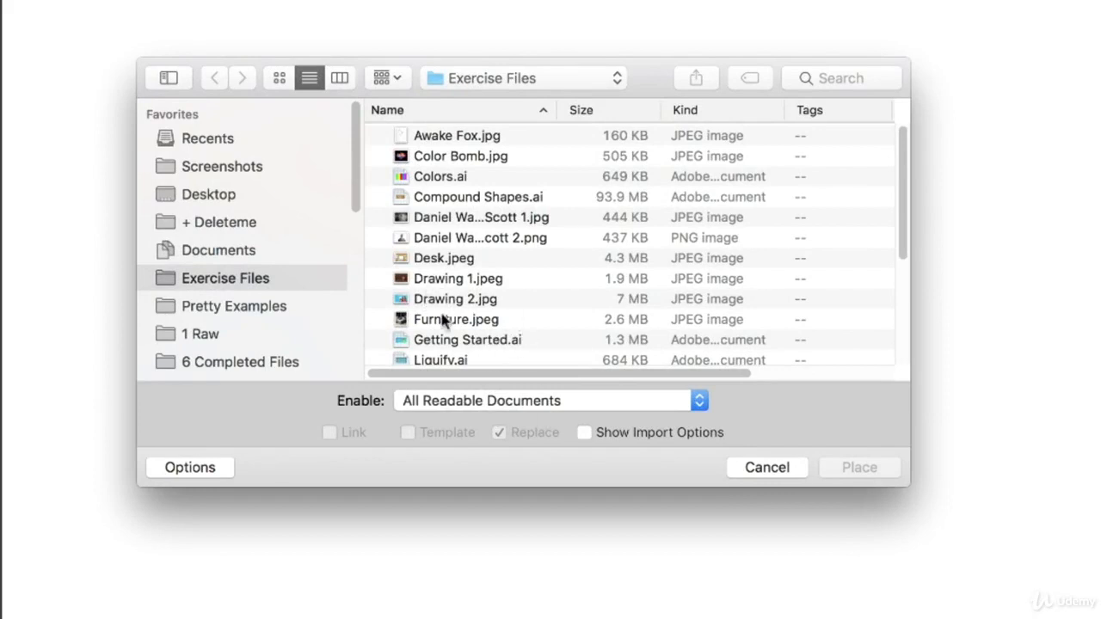
{"action": "left_click", "coordinate": [448, 280]}
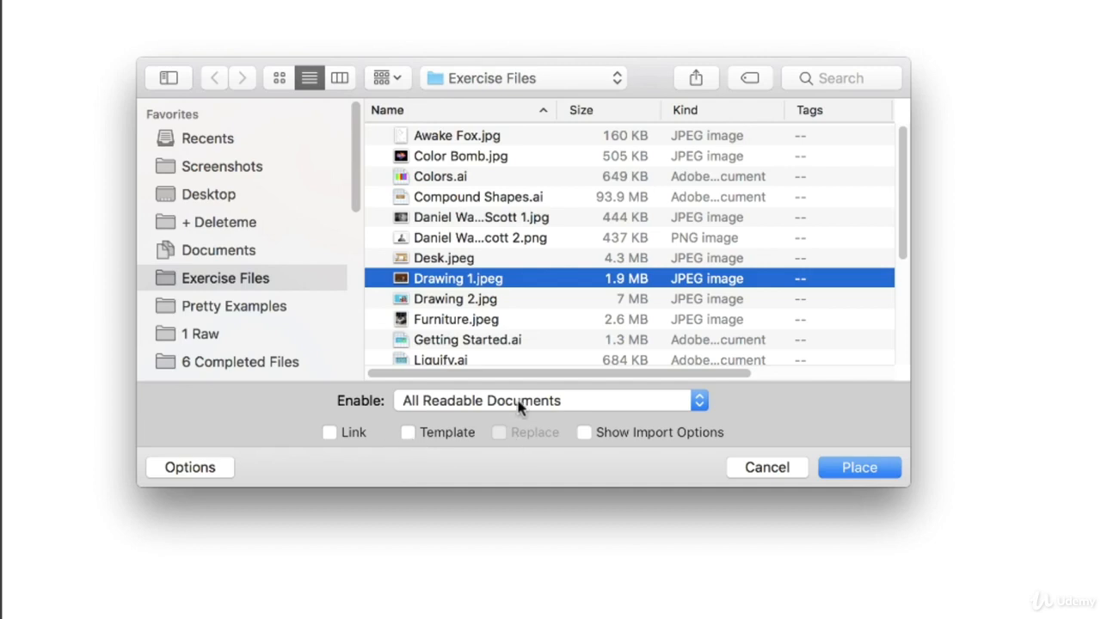
{"action": "left_click", "coordinate": [836, 467]}
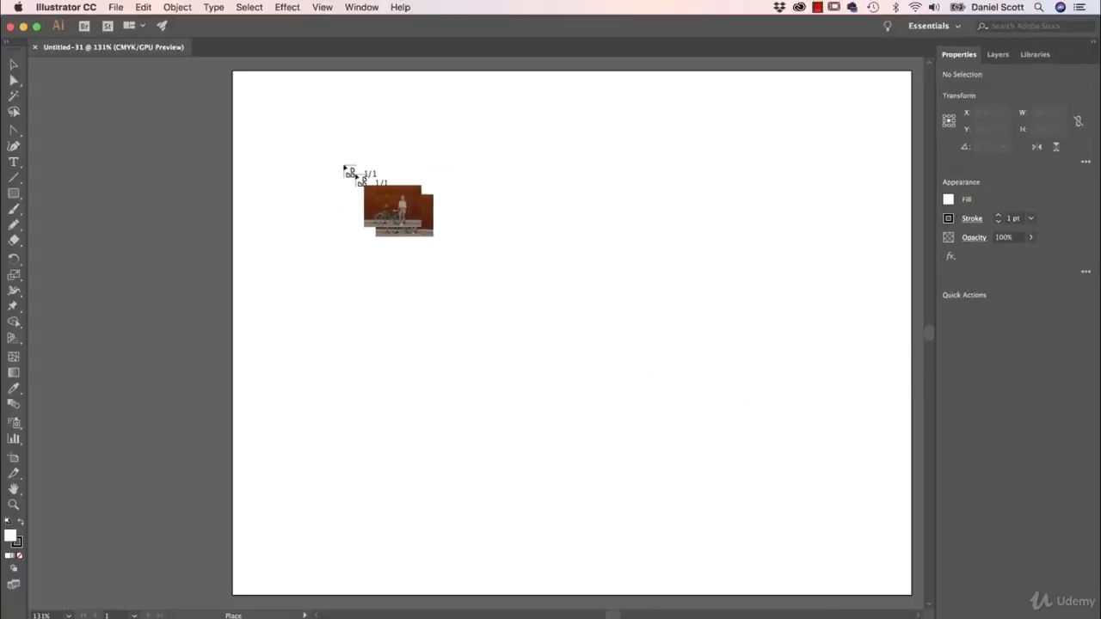
{"action": "left_click", "coordinate": [246, 79]}
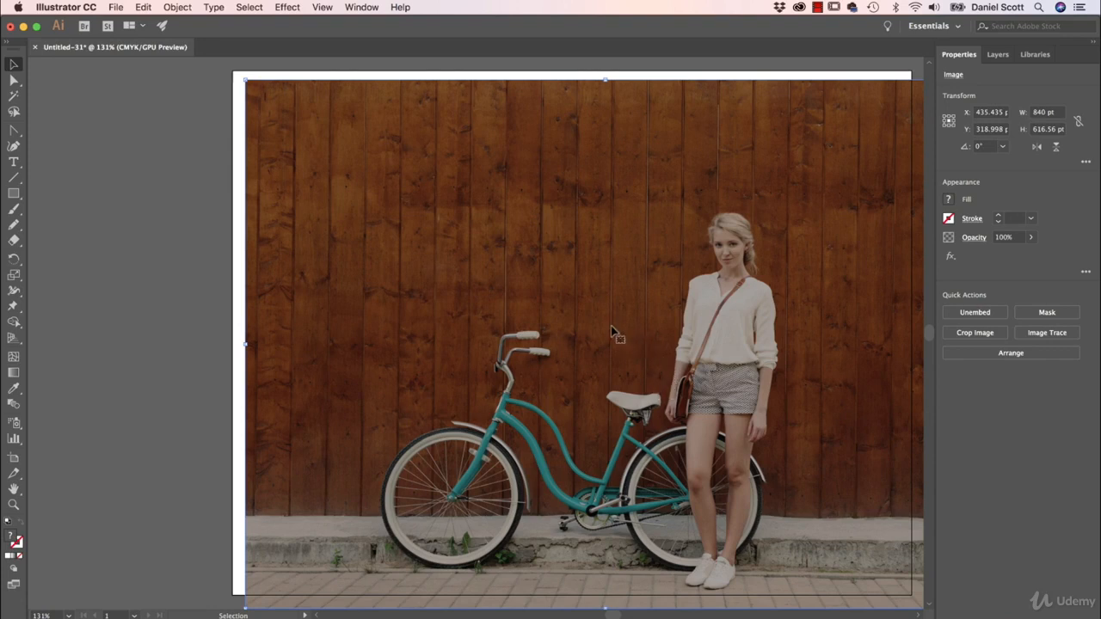
Step: Move the placed photo so its upper-left corner snaps to the artboard's upper-left corner
{"action": "left_click", "coordinate": [323, 7]}
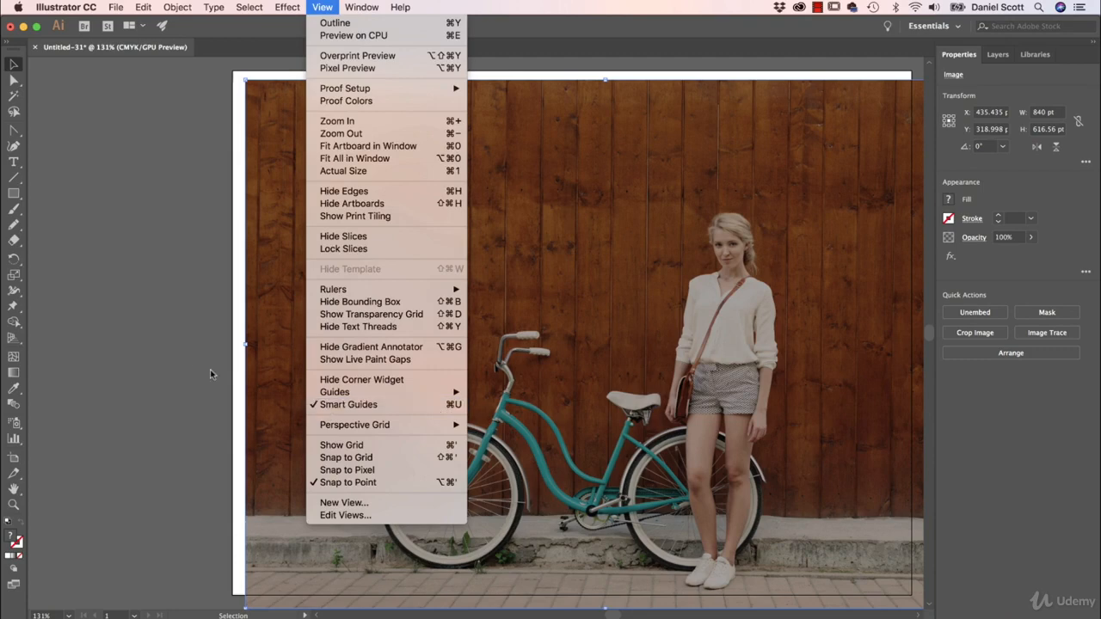
{"action": "left_click", "coordinate": [184, 371]}
{"action": "left_click_drag", "start_coordinate": [385, 215], "coordinate": [372, 206]}
{"action": "key", "text": "space"}
{"action": "left_click_drag", "start_coordinate": [661, 341], "coordinate": [542, 345]}
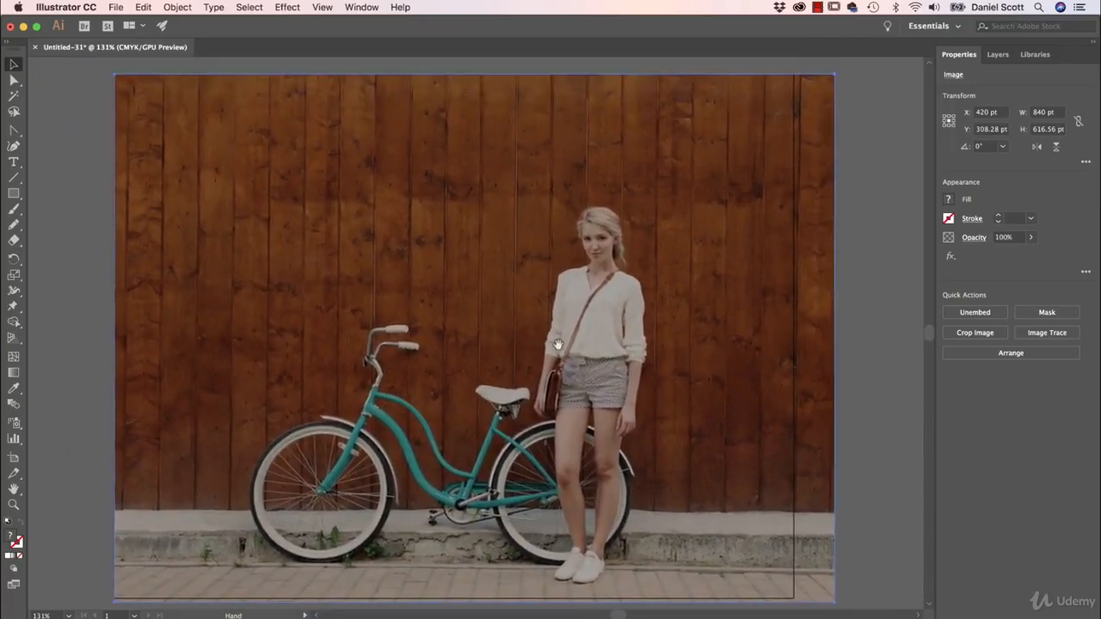
Step: Rename the photo's layer to "Background" and lock it
{"action": "left_click", "coordinate": [997, 54]}
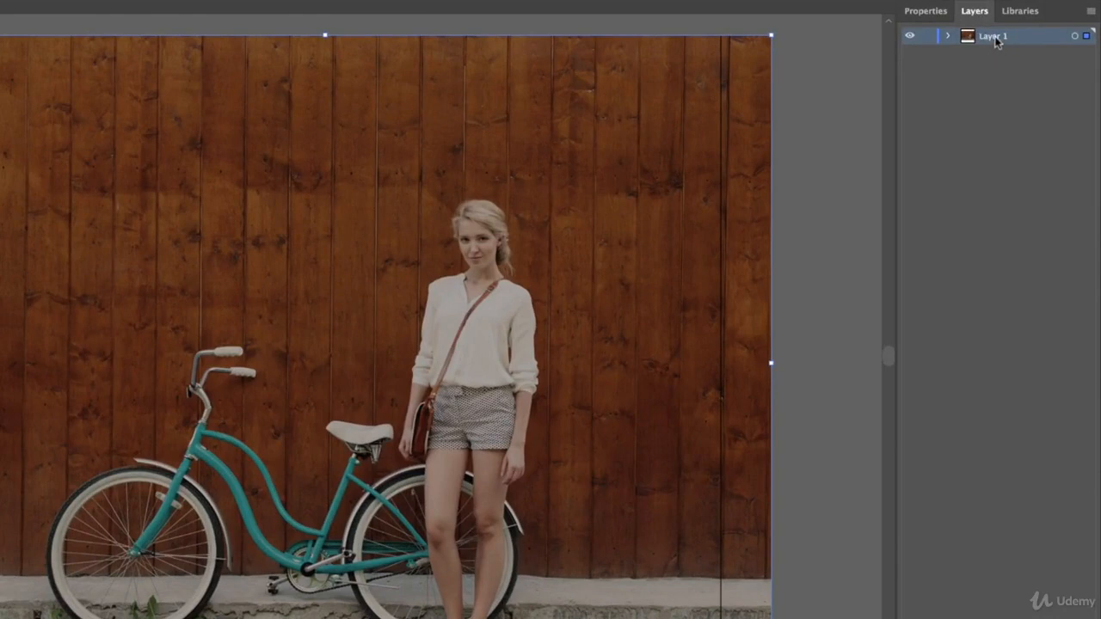
{"action": "double_click", "coordinate": [999, 38]}
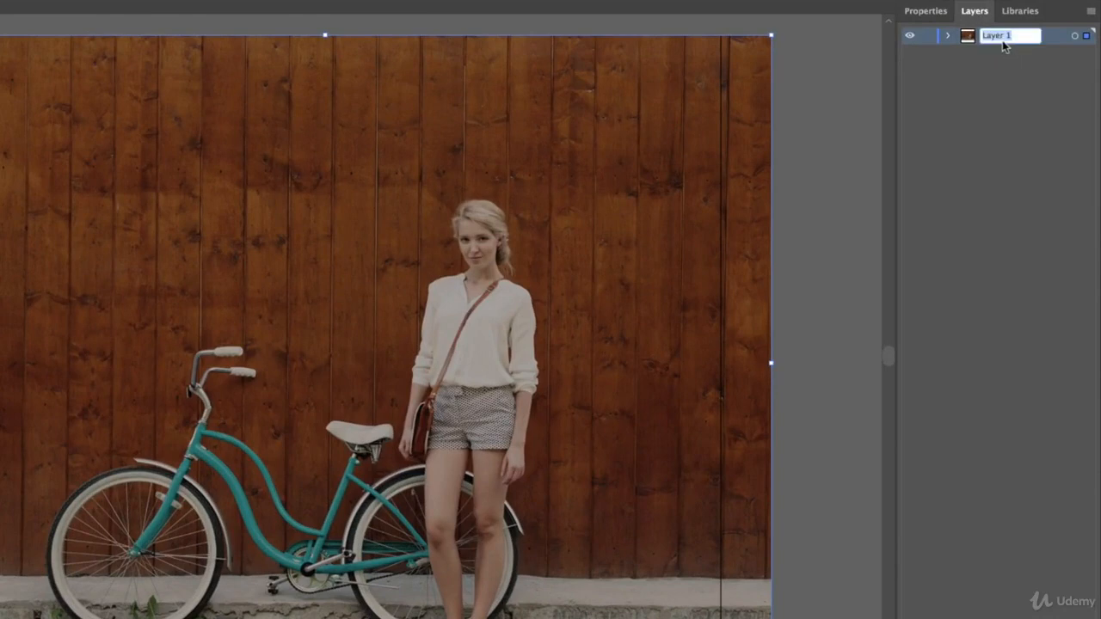
{"action": "type", "text": "Background"}
{"action": "key", "text": "Return"}
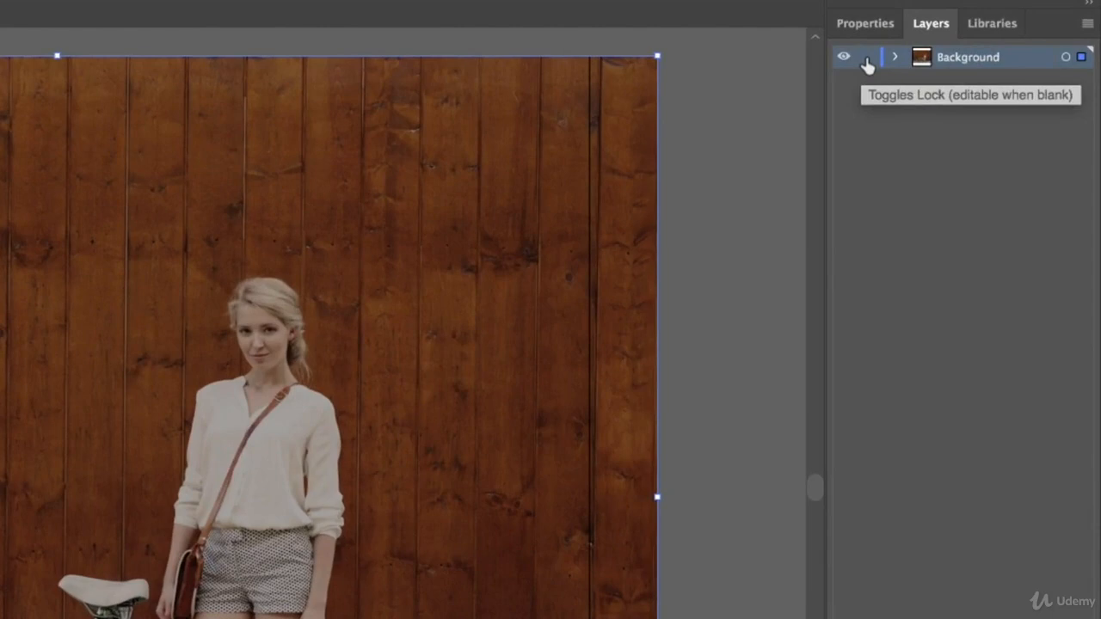
{"action": "left_click", "coordinate": [927, 38]}
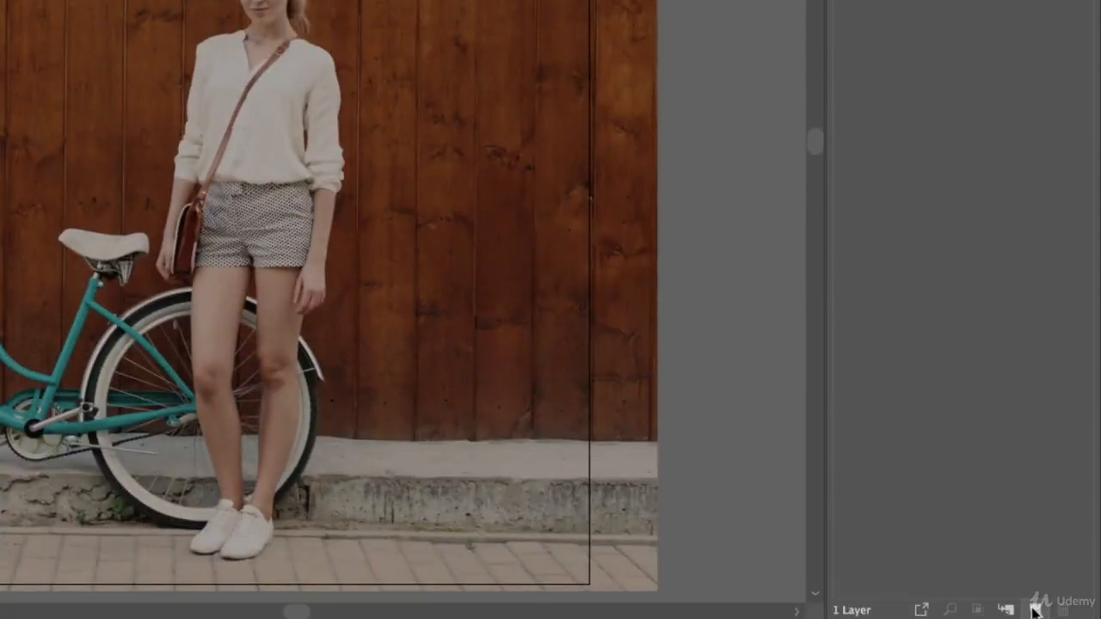
Step: Add a new layer above the Background layer and name it "Drawing"
{"action": "left_click", "coordinate": [1036, 609]}
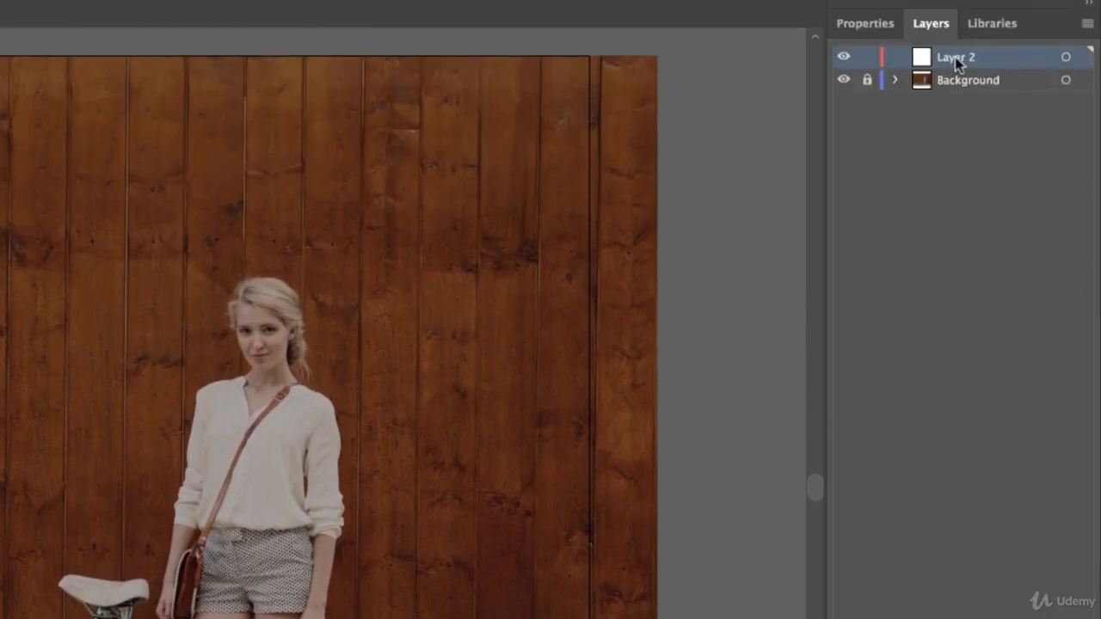
{"action": "double_click", "coordinate": [956, 58]}
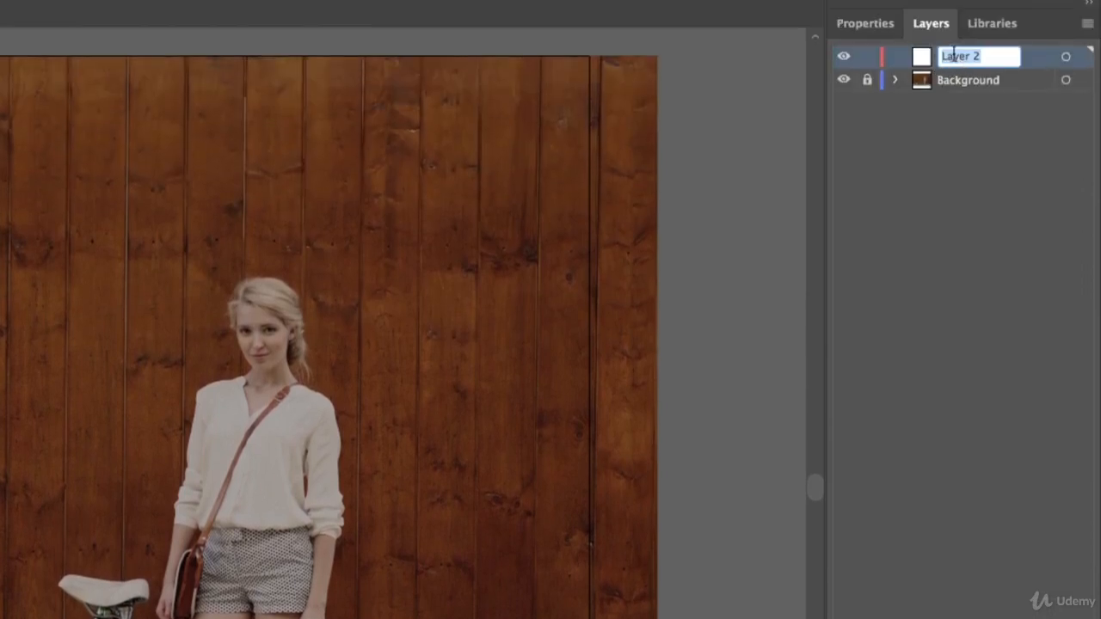
{"action": "type", "text": "Drawing"}
{"action": "key", "text": "Return"}
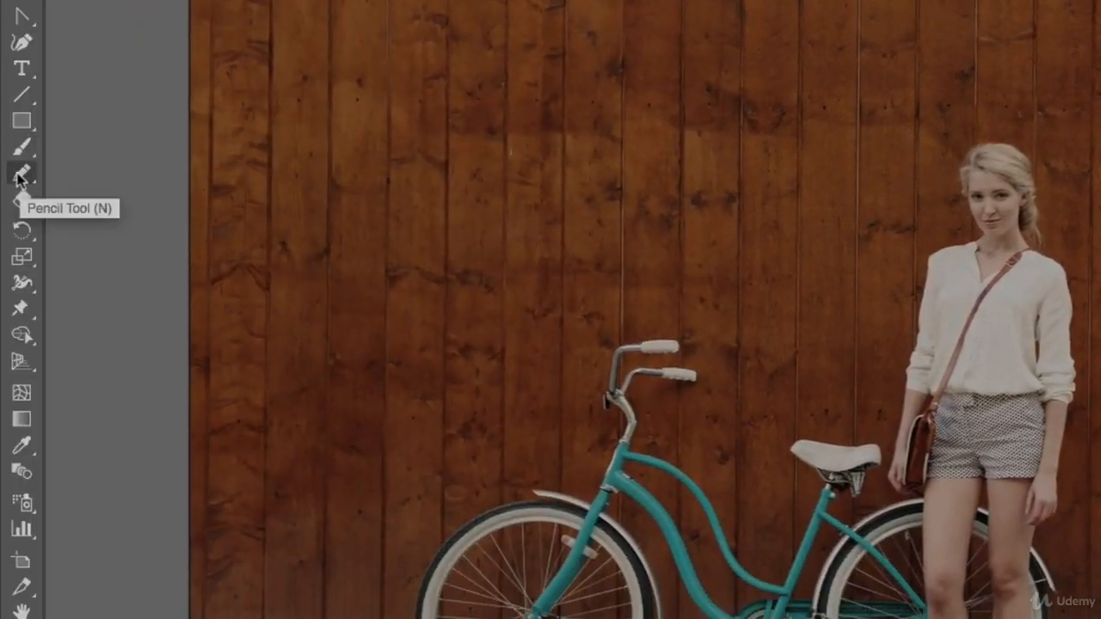
Step: Draw a test stroke on the wooden wall with the Pencil tool and delete it
{"action": "left_click", "coordinate": [22, 178]}
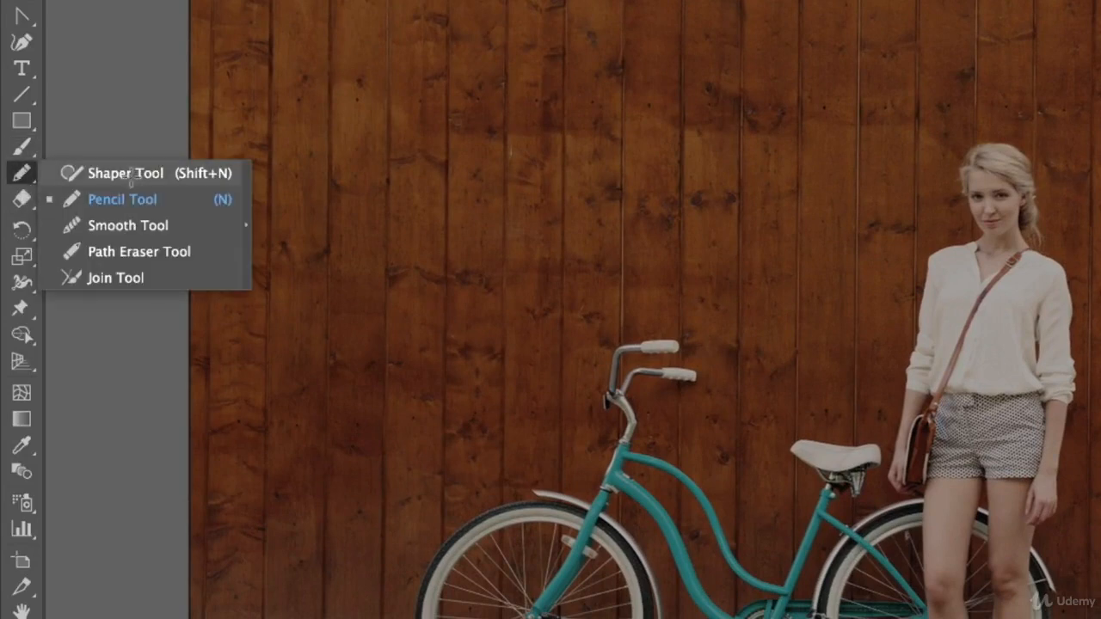
{"action": "left_click", "coordinate": [131, 174]}
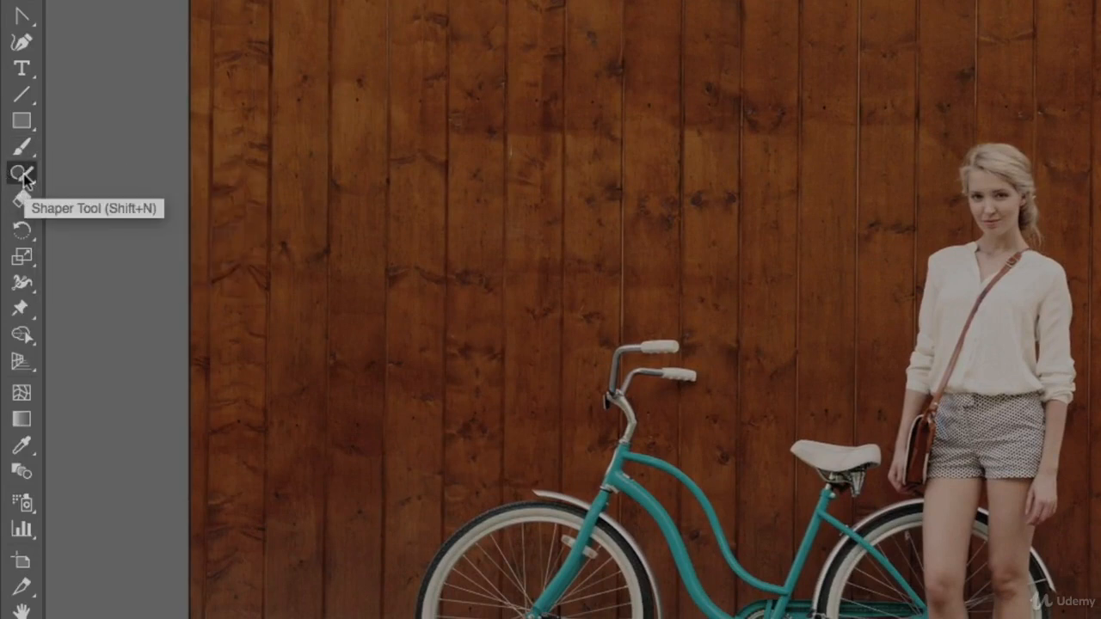
{"action": "left_click", "coordinate": [24, 177]}
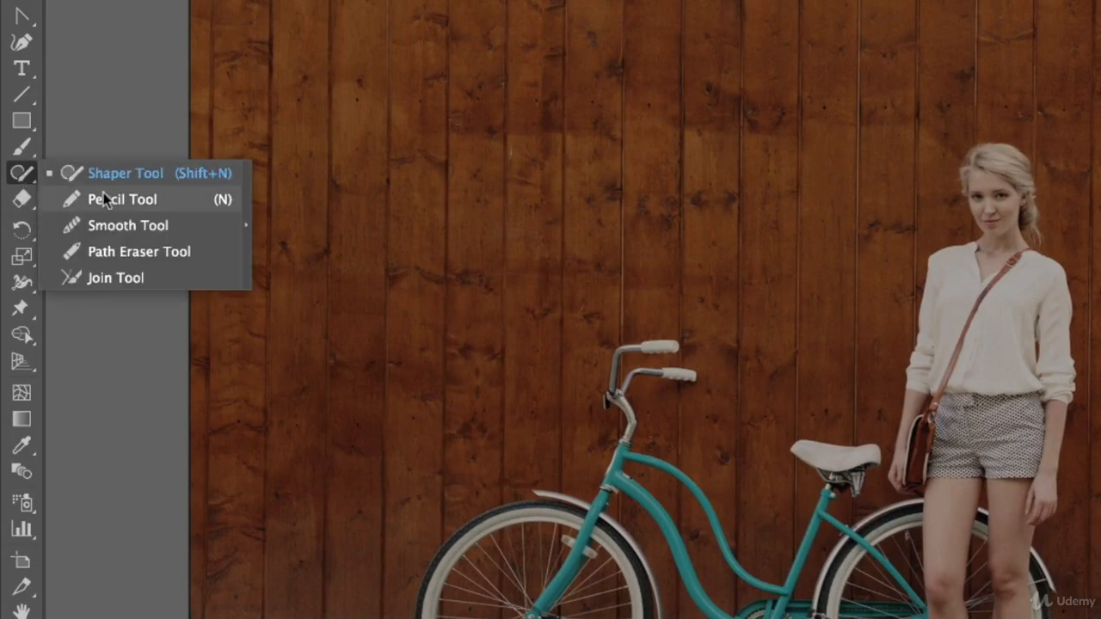
{"action": "left_click", "coordinate": [104, 198]}
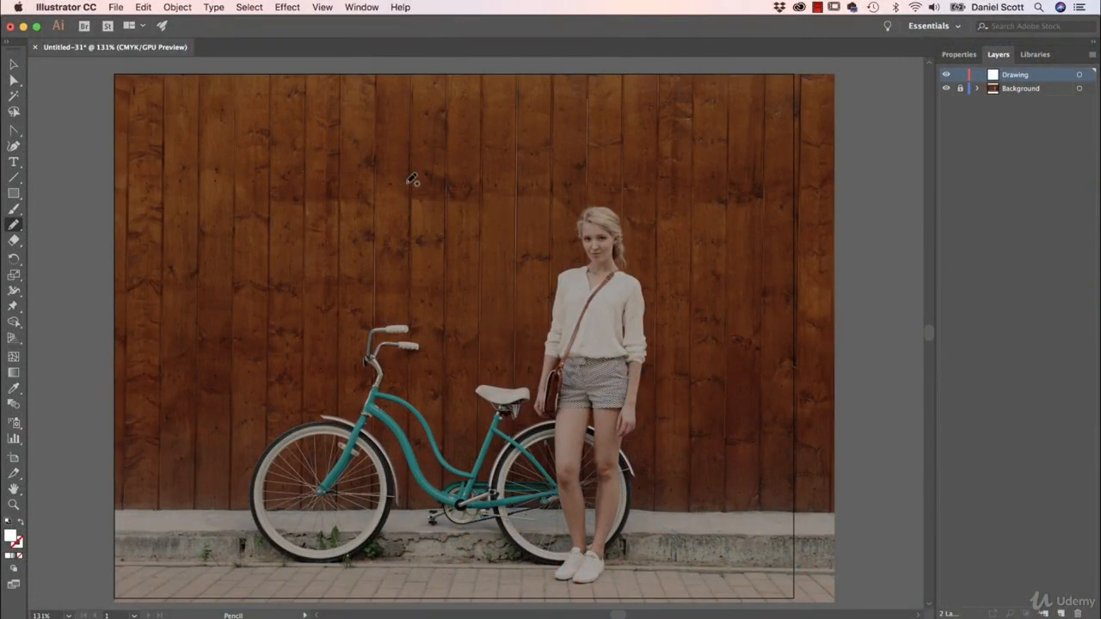
{"action": "mouse_move", "coordinate": [419, 155]}
{"action": "left_mouse_down"}
{"action": "mouse_move", "coordinate": [374, 152]}
{"action": "mouse_move", "coordinate": [343, 176]}
{"action": "mouse_move", "coordinate": [358, 215]}
{"action": "mouse_move", "coordinate": [431, 238]}
{"action": "mouse_move", "coordinate": [445, 179]}
{"action": "mouse_move", "coordinate": [439, 155]}
{"action": "mouse_move", "coordinate": [419, 153]}
{"action": "mouse_move", "coordinate": [444, 178]}
{"action": "mouse_move", "coordinate": [421, 233]}
{"action": "left_mouse_up"}
{"action": "key", "text": "BackSpace"}
Step: Set the stroke colour for new pencil drawings to white
{"action": "left_click", "coordinate": [960, 56]}
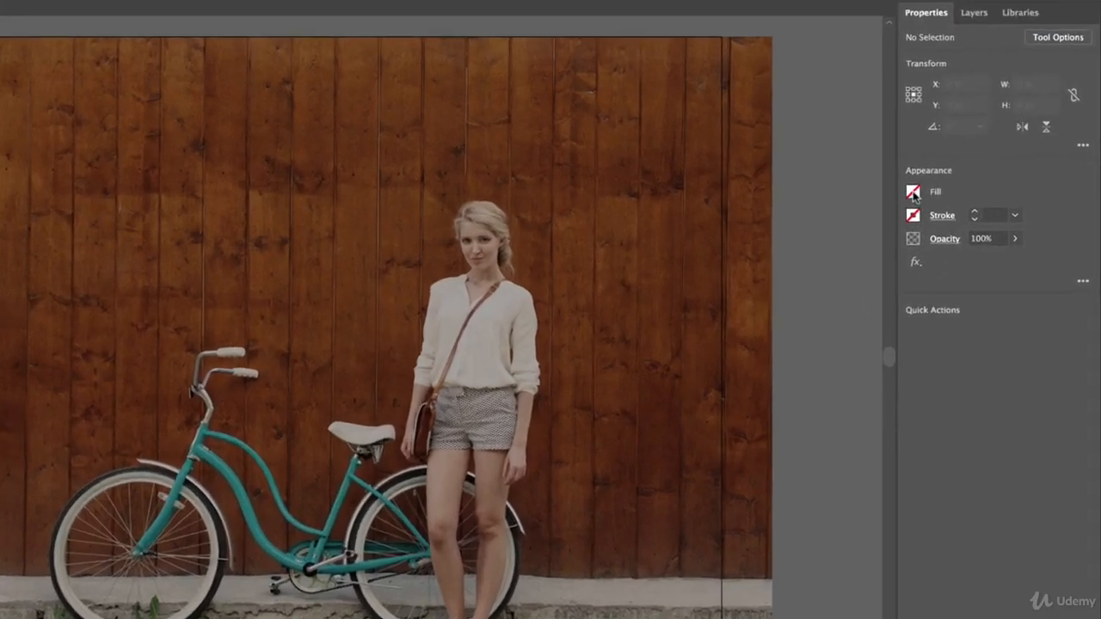
{"action": "left_click", "coordinate": [936, 217]}
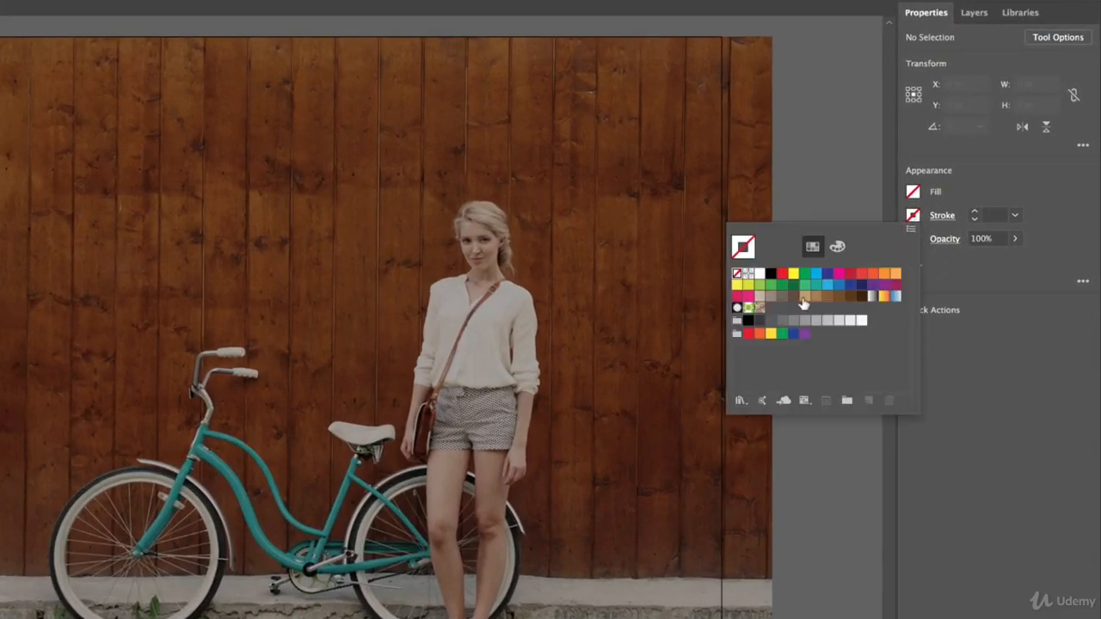
{"action": "left_click", "coordinate": [759, 274]}
{"action": "left_click", "coordinate": [998, 171]}
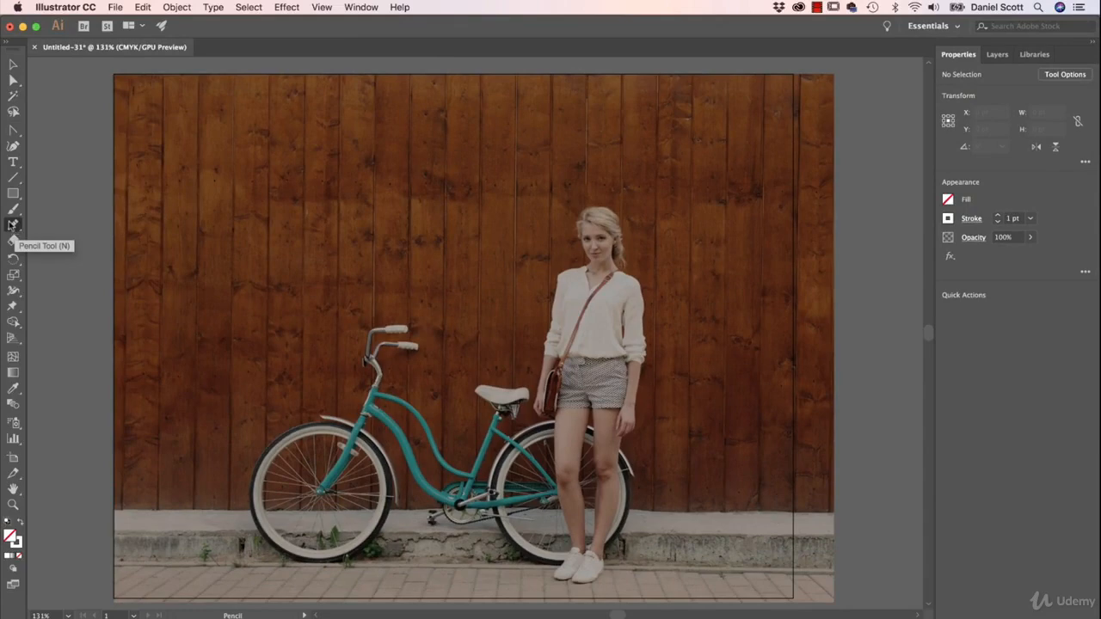
Step: Configure the Pencil tool with Keep selected turned off and Fidelity at the Smooth end, and accept the options
{"action": "double_click", "coordinate": [13, 225]}
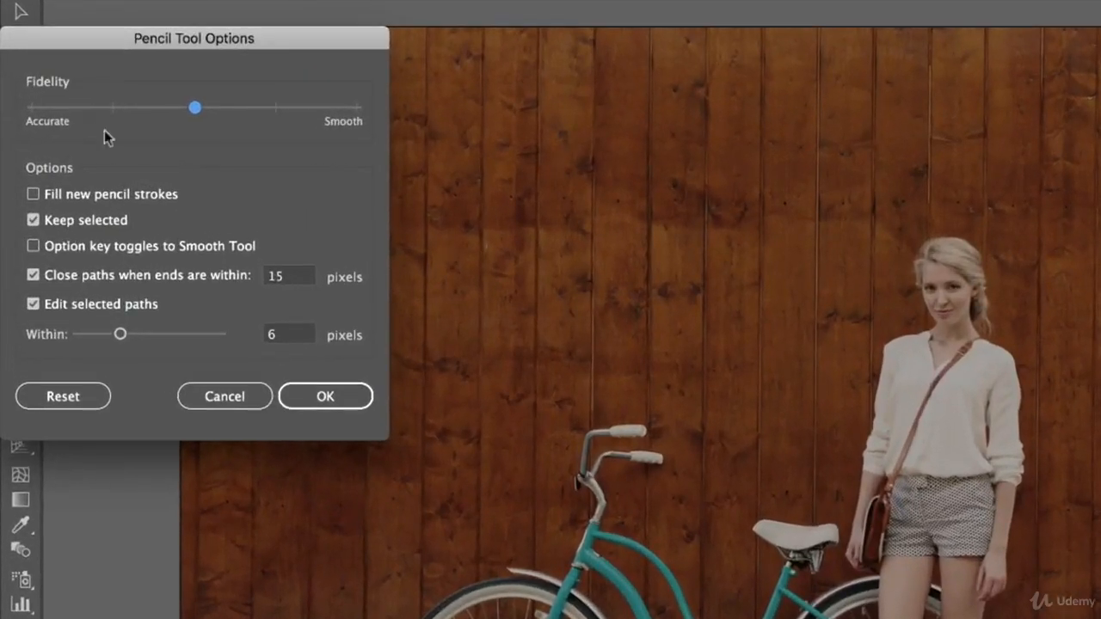
{"action": "left_click", "coordinate": [36, 220]}
{"action": "left_click_drag", "start_coordinate": [193, 108], "coordinate": [455, 106]}
{"action": "left_click_drag", "start_coordinate": [238, 35], "coordinate": [464, 37]}
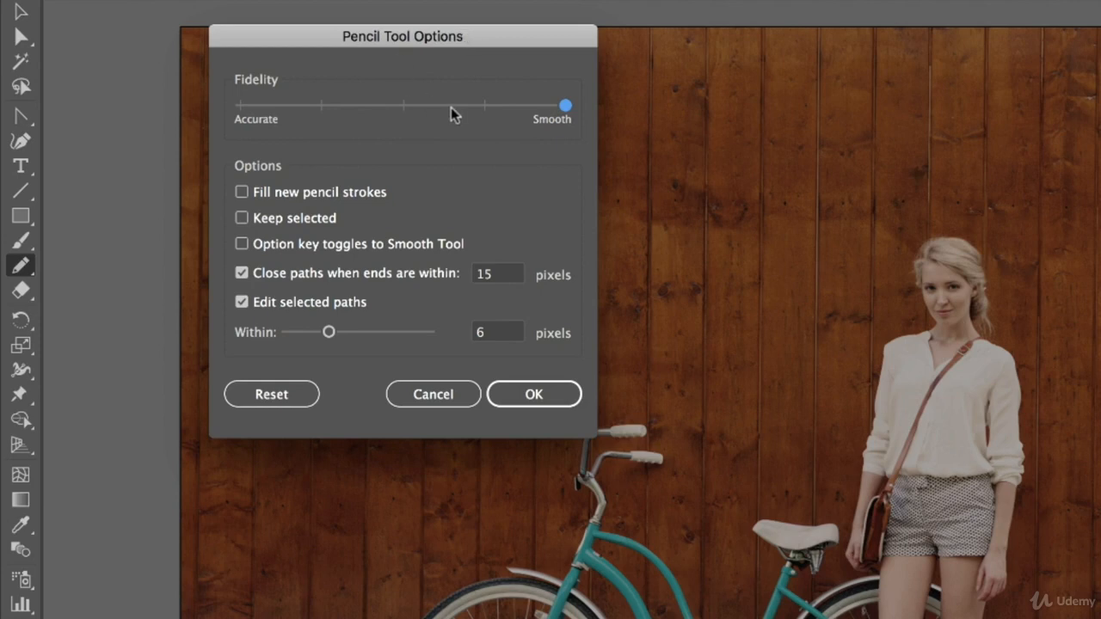
{"action": "left_click_drag", "start_coordinate": [498, 110], "coordinate": [577, 141]}
{"action": "left_click", "coordinate": [555, 395]}
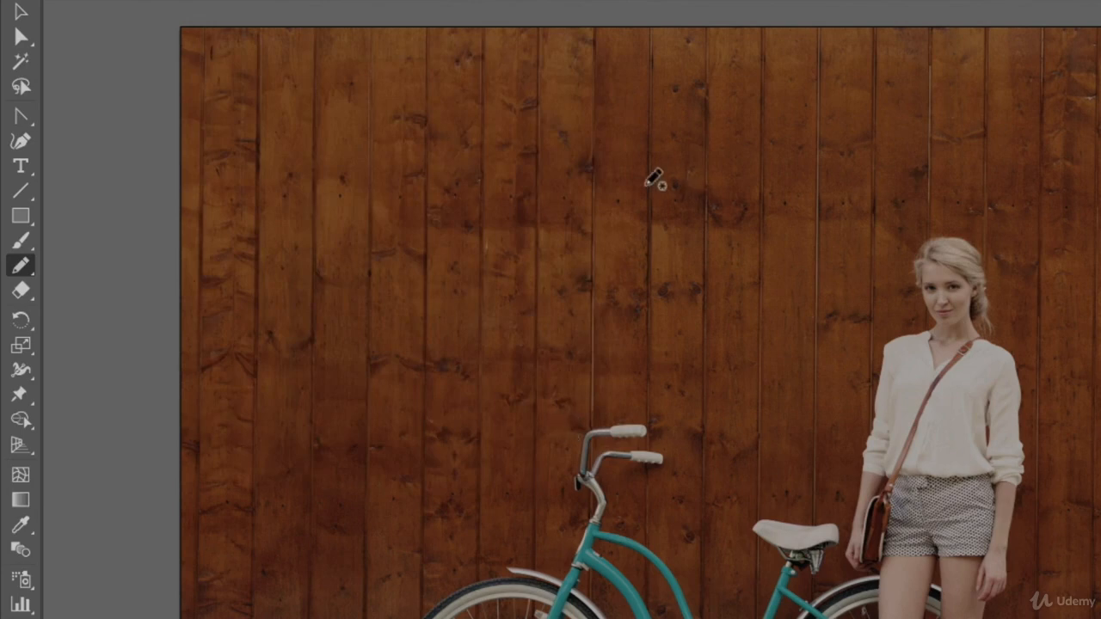
Step: Draw a trial freehand circle on the wooden wall above the bicycle and delete it
{"action": "mouse_move", "coordinate": [654, 131]}
{"action": "left_mouse_down"}
{"action": "mouse_move", "coordinate": [482, 265]}
{"action": "mouse_move", "coordinate": [757, 289]}
{"action": "mouse_move", "coordinate": [711, 140]}
{"action": "mouse_move", "coordinate": [643, 140]}
{"action": "left_mouse_up"}
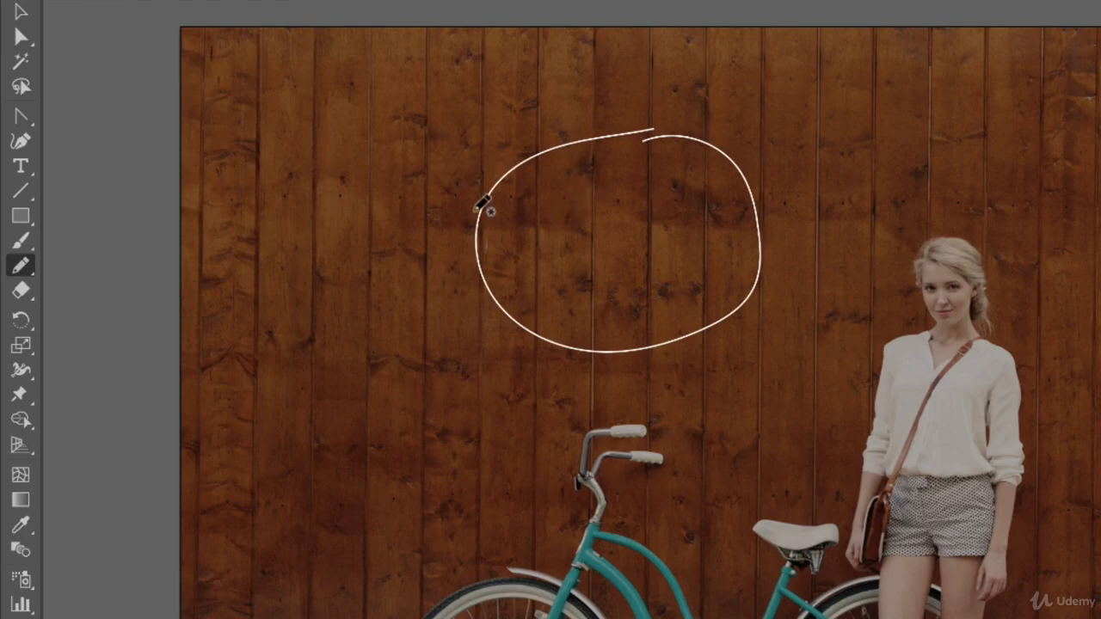
{"action": "left_click", "coordinate": [20, 12]}
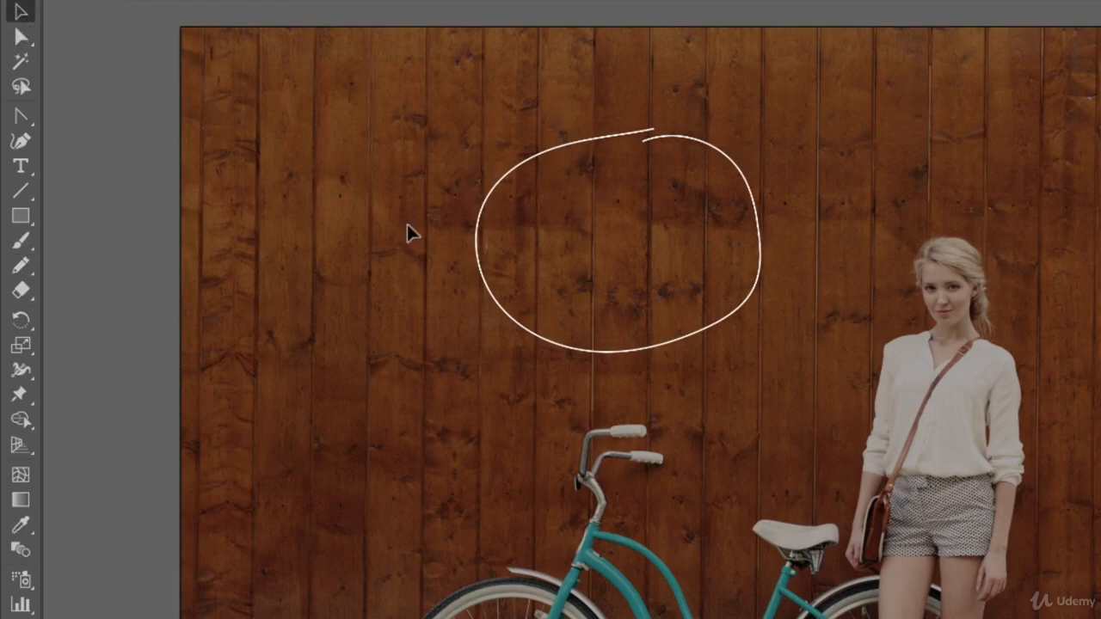
{"action": "left_click", "coordinate": [599, 146]}
{"action": "key", "text": "Delete"}
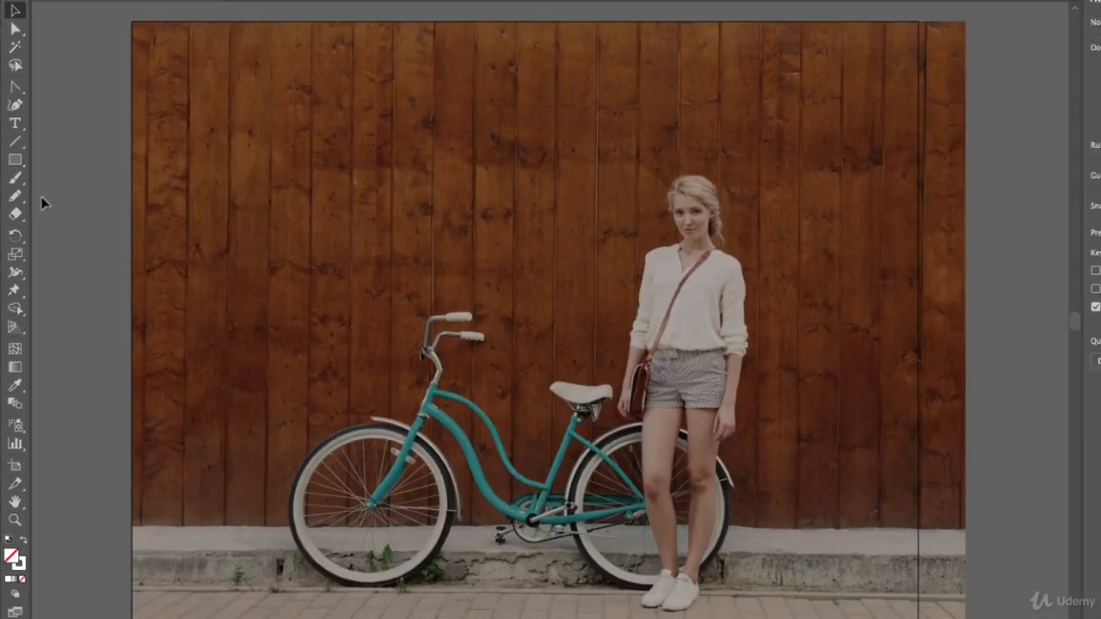
Step: Draw a row of curved white freehand strokes with the Pencil tool on the wooden wall beside the woman, starting at the rear wheel
{"action": "left_click", "coordinate": [14, 195]}
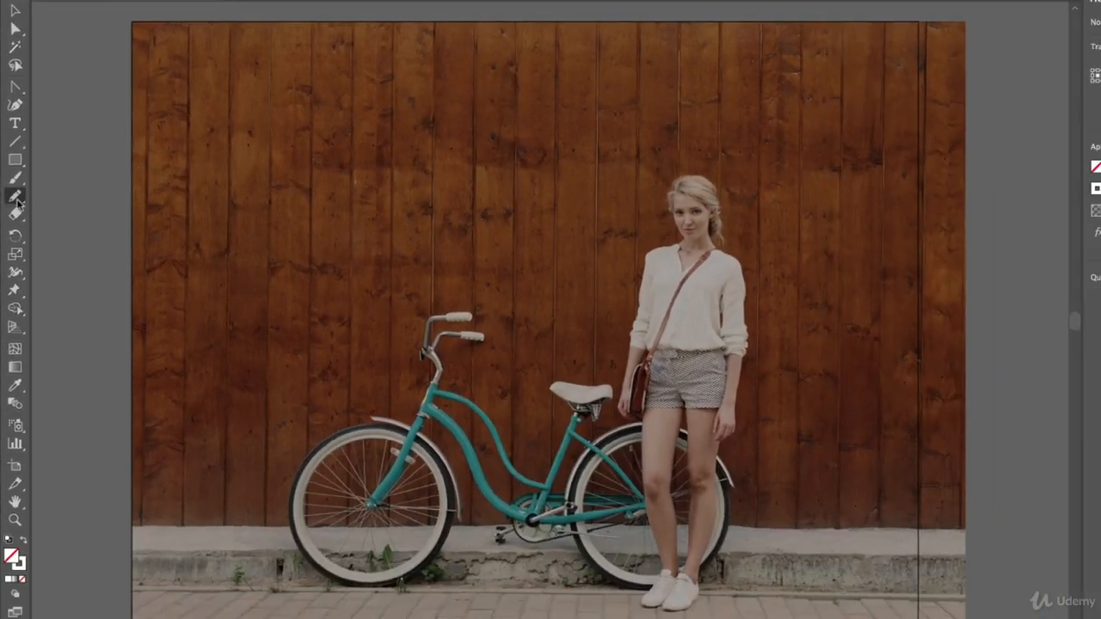
{"action": "mouse_move", "coordinate": [721, 456]}
{"action": "left_mouse_down"}
{"action": "mouse_move", "coordinate": [799, 394]}
{"action": "mouse_move", "coordinate": [766, 477]}
{"action": "left_mouse_up"}
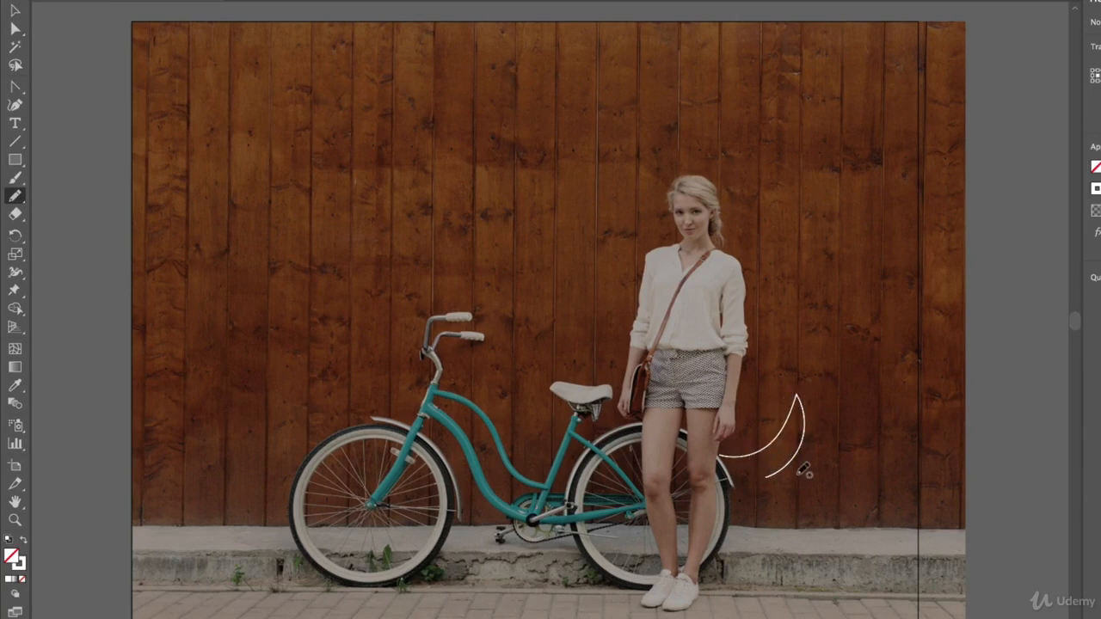
{"action": "mouse_move", "coordinate": [804, 474]}
{"action": "left_mouse_down"}
{"action": "mouse_move", "coordinate": [879, 416]}
{"action": "mouse_move", "coordinate": [886, 393]}
{"action": "left_mouse_up"}
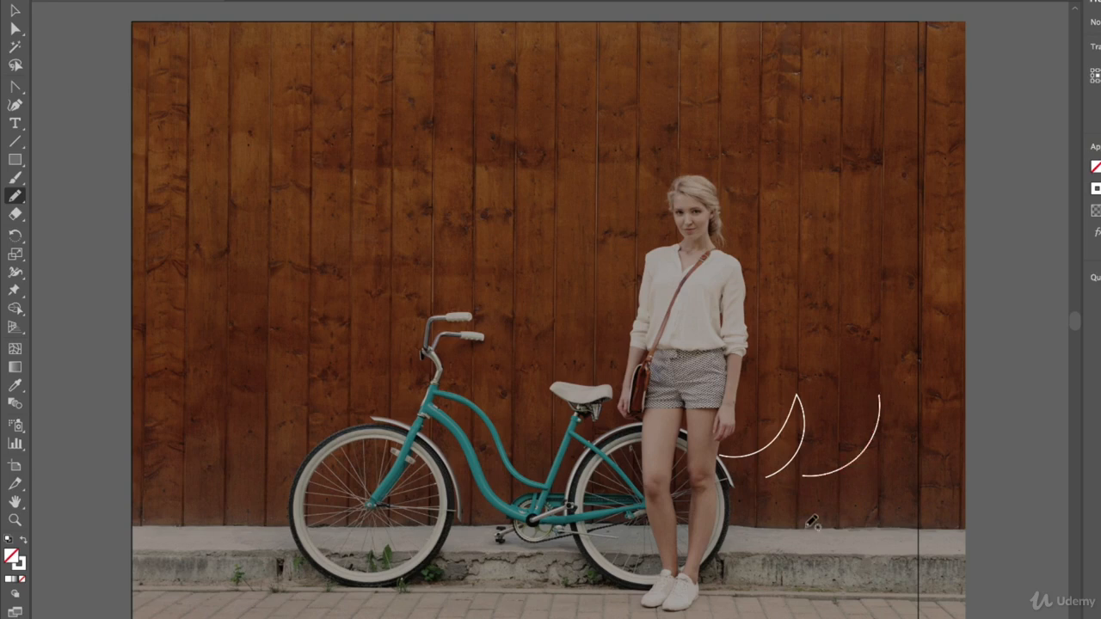
{"action": "left_click_drag", "start_coordinate": [862, 485], "coordinate": [884, 394]}
{"action": "mouse_move", "coordinate": [870, 478]}
{"action": "left_mouse_down"}
{"action": "mouse_move", "coordinate": [895, 432]}
{"action": "mouse_move", "coordinate": [877, 392]}
{"action": "left_mouse_up"}
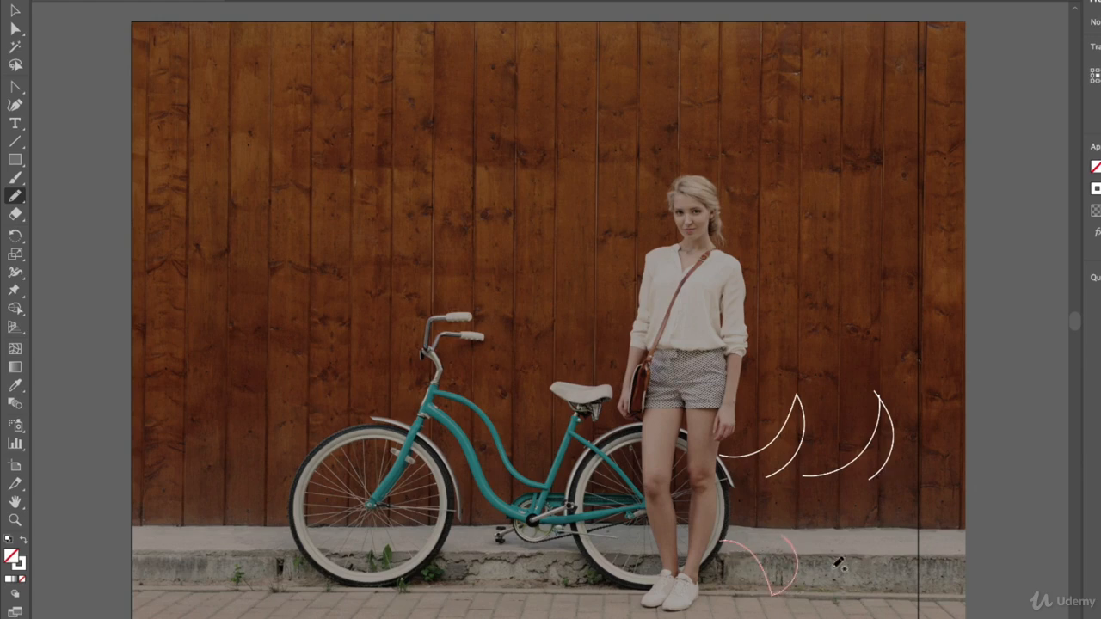
Step: Draw a second row of curved white pencil strokes along the concrete curb, from behind the rear wheel towards the photo's edge
{"action": "left_click_drag", "start_coordinate": [726, 536], "coordinate": [773, 600]}
{"action": "mouse_move", "coordinate": [771, 525]}
{"action": "left_mouse_down"}
{"action": "mouse_move", "coordinate": [785, 577]}
{"action": "mouse_move", "coordinate": [774, 598]}
{"action": "left_mouse_up"}
{"action": "left_click_drag", "start_coordinate": [809, 522], "coordinate": [825, 590]}
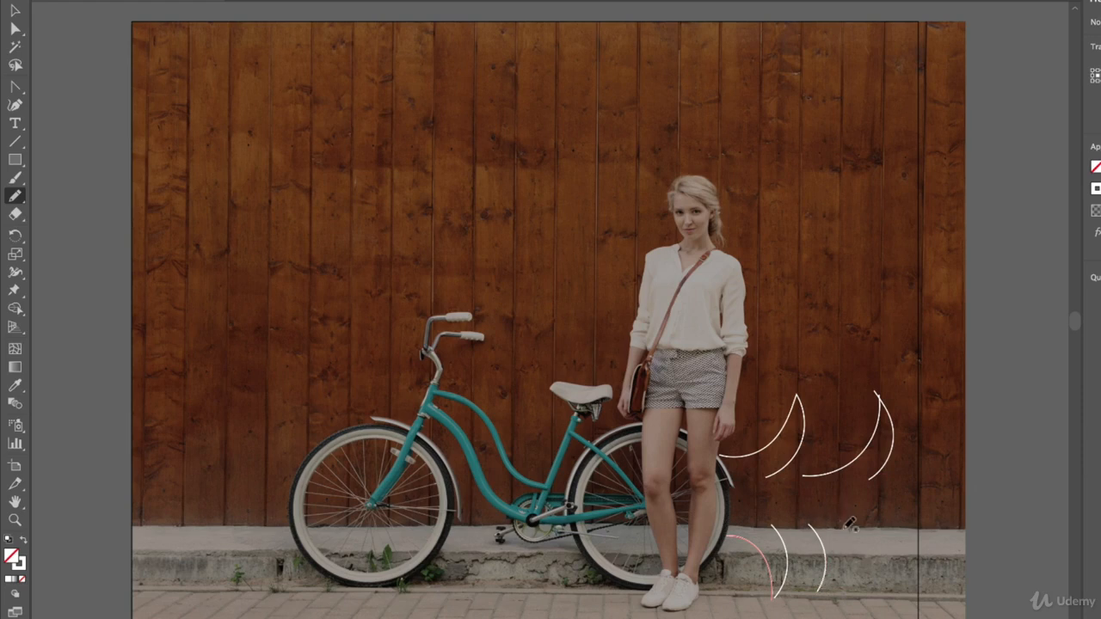
{"action": "left_click_drag", "start_coordinate": [843, 520], "coordinate": [822, 585]}
{"action": "left_click_drag", "start_coordinate": [851, 526], "coordinate": [884, 585]}
{"action": "left_click_drag", "start_coordinate": [887, 526], "coordinate": [882, 588]}
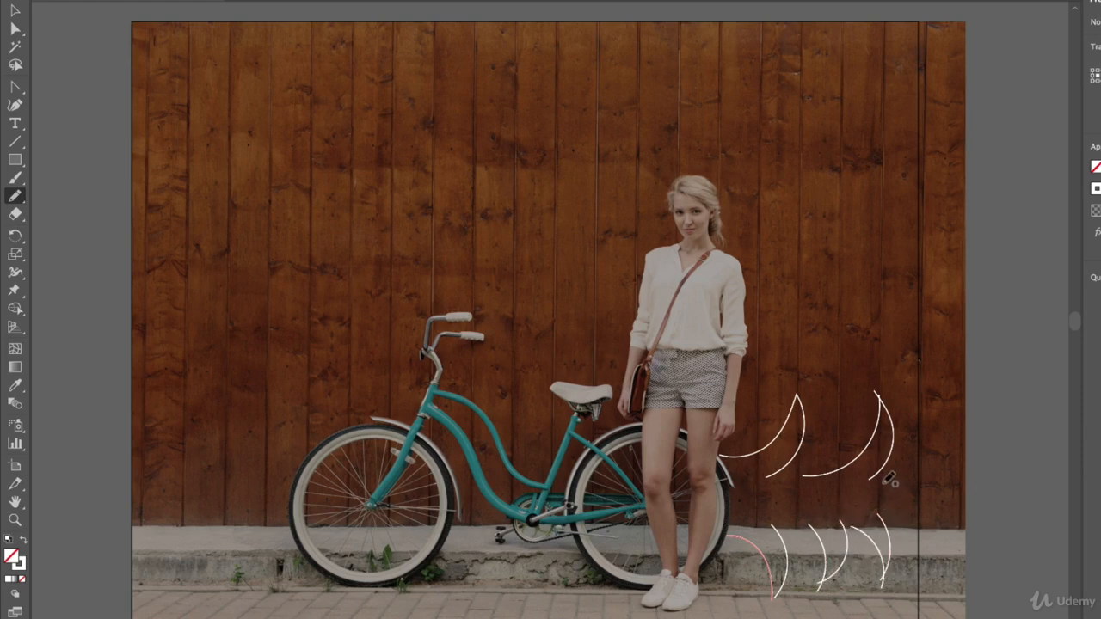
Step: Add curved strokes linking the two rows near the photo's edge, undoing the first attempt, and fill the gap in the wall row with more curves
{"action": "mouse_move", "coordinate": [884, 480]}
{"action": "left_mouse_down"}
{"action": "mouse_move", "coordinate": [929, 444]}
{"action": "mouse_move", "coordinate": [939, 413]}
{"action": "left_mouse_up"}
{"action": "key", "text": "ctrl+z"}
{"action": "mouse_move", "coordinate": [884, 478]}
{"action": "left_mouse_down"}
{"action": "mouse_move", "coordinate": [943, 443]}
{"action": "mouse_move", "coordinate": [903, 500]}
{"action": "mouse_move", "coordinate": [932, 570]}
{"action": "left_mouse_up"}
{"action": "mouse_move", "coordinate": [879, 514]}
{"action": "left_mouse_down"}
{"action": "mouse_move", "coordinate": [927, 529]}
{"action": "mouse_move", "coordinate": [940, 573]}
{"action": "left_mouse_up"}
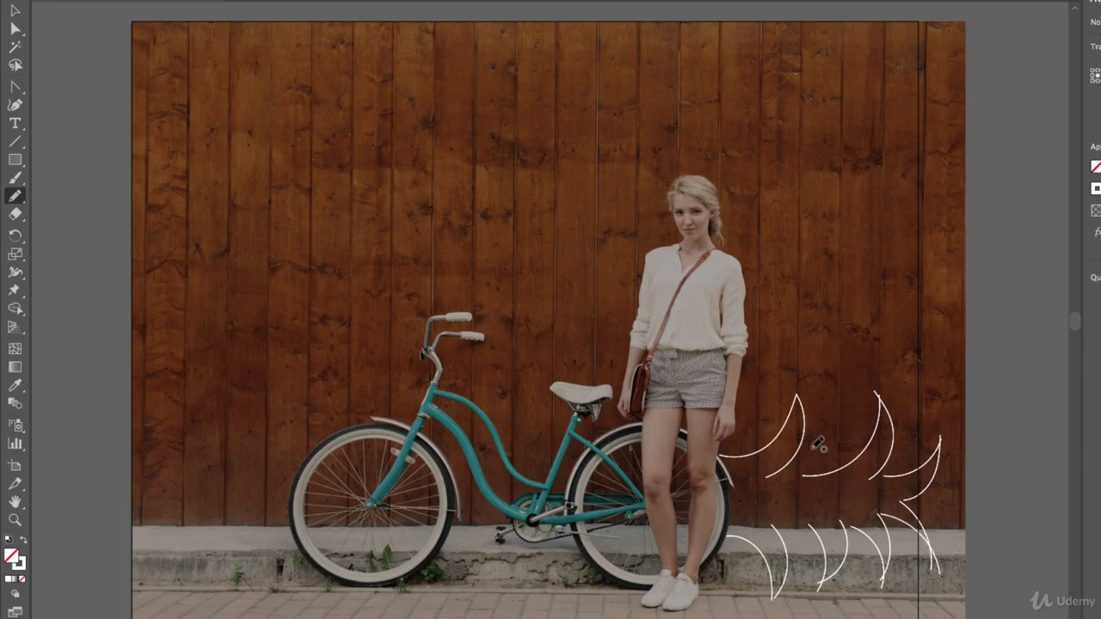
{"action": "mouse_move", "coordinate": [804, 449]}
{"action": "left_mouse_down"}
{"action": "mouse_move", "coordinate": [848, 393]}
{"action": "mouse_move", "coordinate": [853, 406]}
{"action": "left_mouse_up"}
{"action": "left_click_drag", "start_coordinate": [853, 446], "coordinate": [853, 465]}
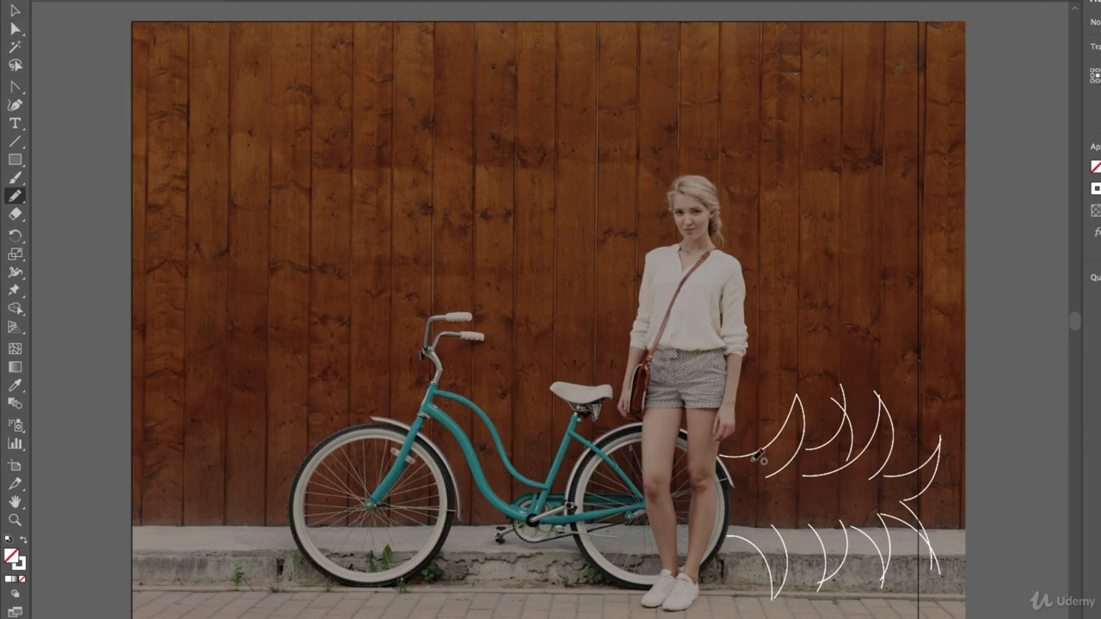
Step: Select all the white pencil strokes and raise their stroke weight to 6 pt
{"action": "left_click", "coordinate": [15, 11]}
{"action": "mouse_move", "coordinate": [989, 357]}
{"action": "left_mouse_down"}
{"action": "mouse_move", "coordinate": [802, 516]}
{"action": "mouse_move", "coordinate": [678, 599]}
{"action": "left_mouse_up"}
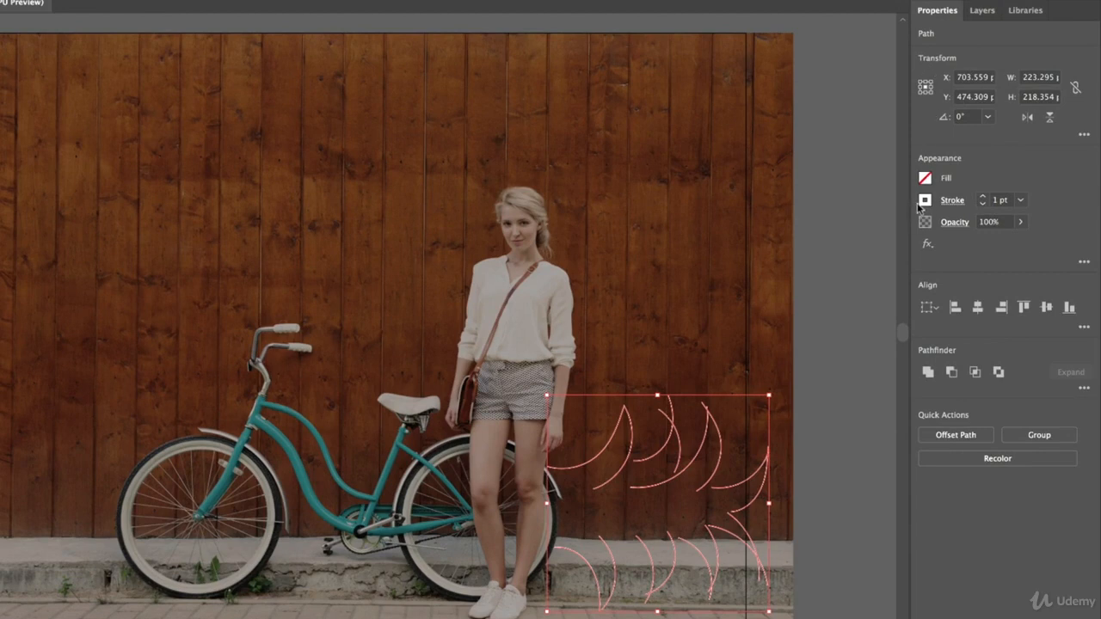
{"action": "left_click", "coordinate": [982, 196]}
{"action": "left_click", "coordinate": [982, 196]}
{"action": "left_click", "coordinate": [982, 196]}
{"action": "left_click", "coordinate": [982, 196]}
{"action": "left_click", "coordinate": [982, 197]}
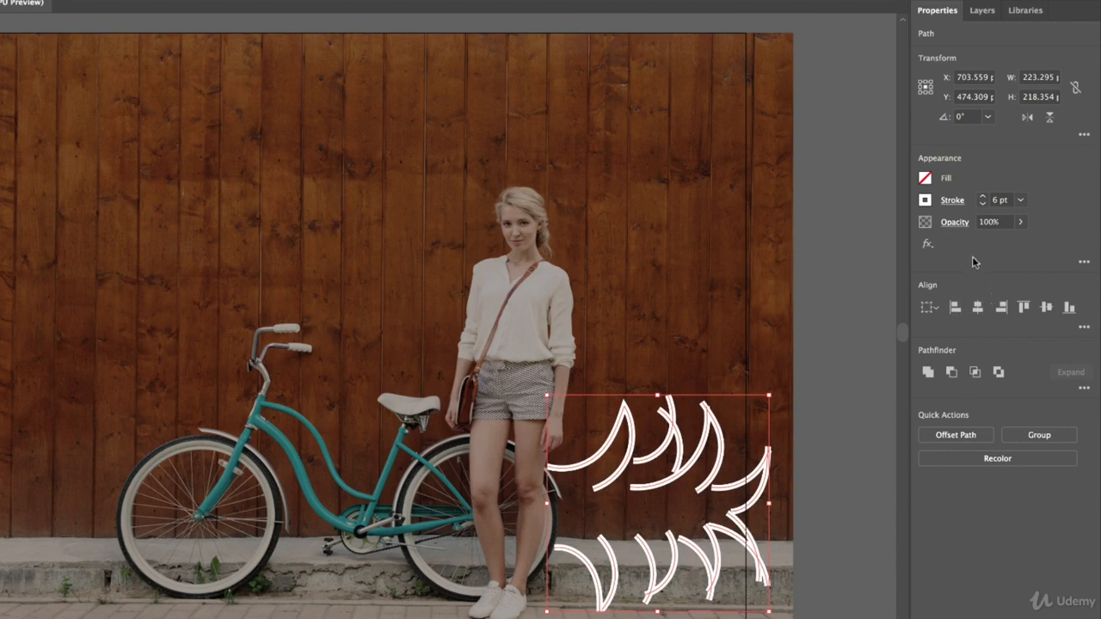
Step: Open the standalone Stroke panel for the selected strokes and expand it to its full set of options
{"action": "left_click", "coordinate": [950, 202]}
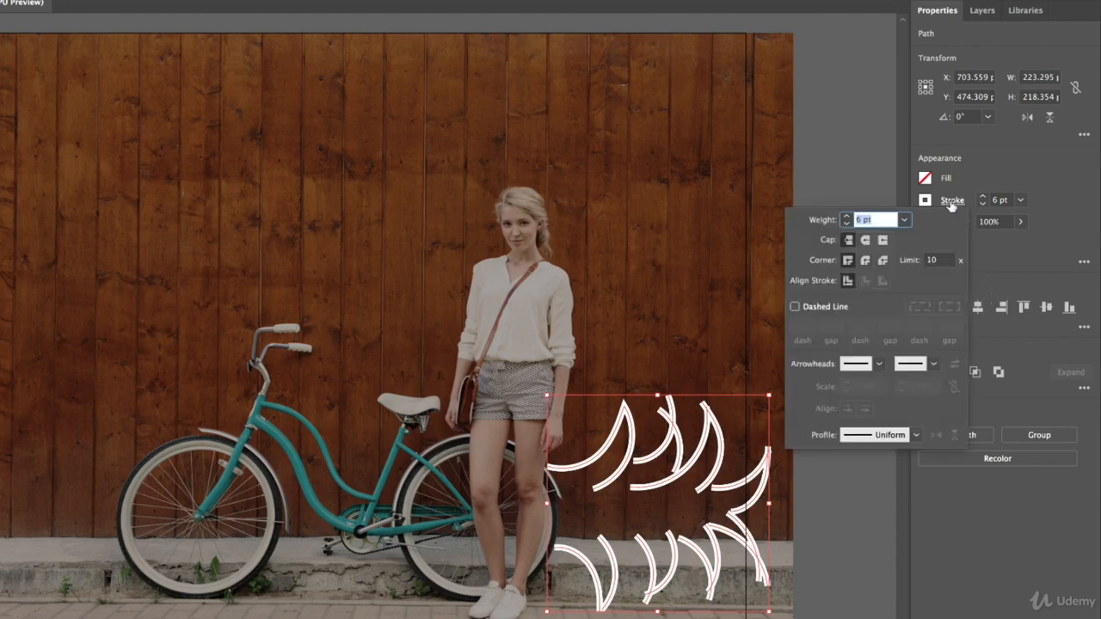
{"action": "left_click", "coordinate": [952, 205]}
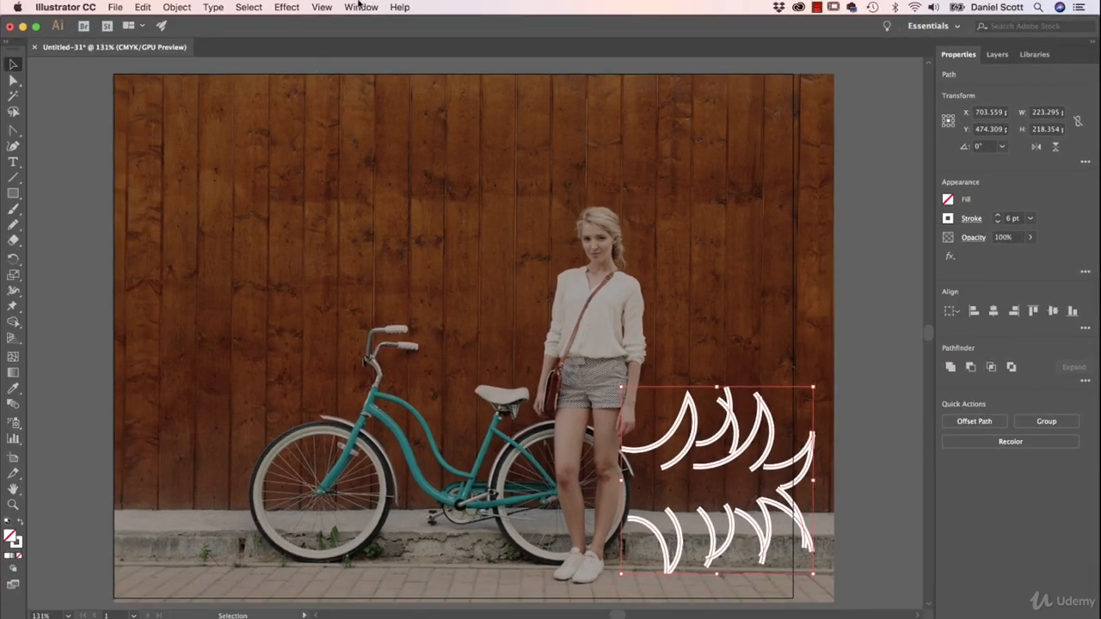
{"action": "left_click", "coordinate": [359, 6]}
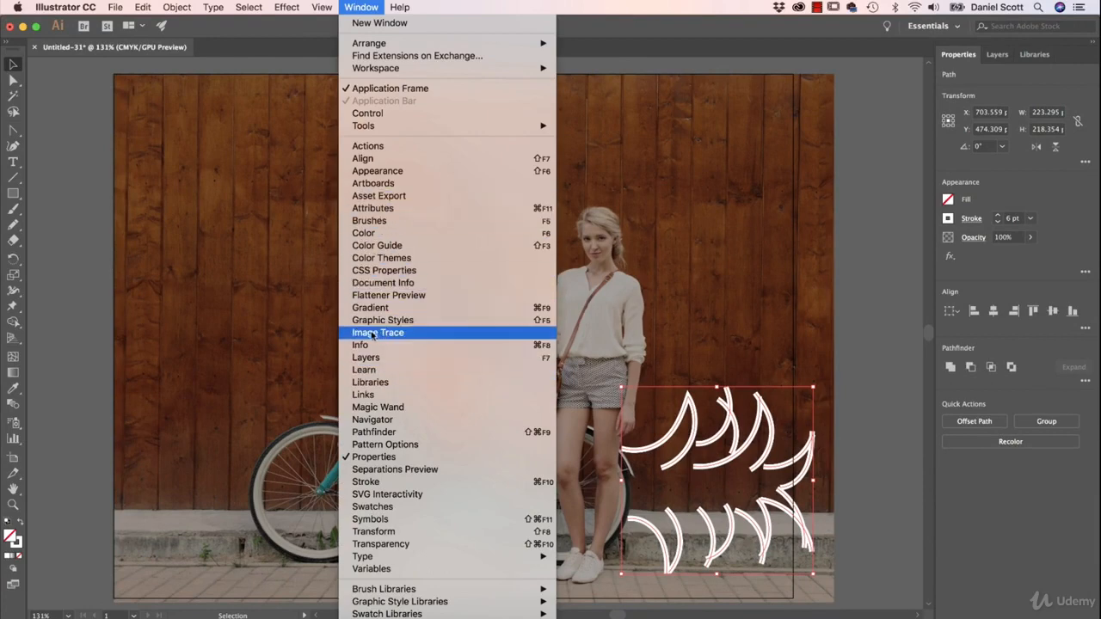
{"action": "left_click", "coordinate": [386, 480]}
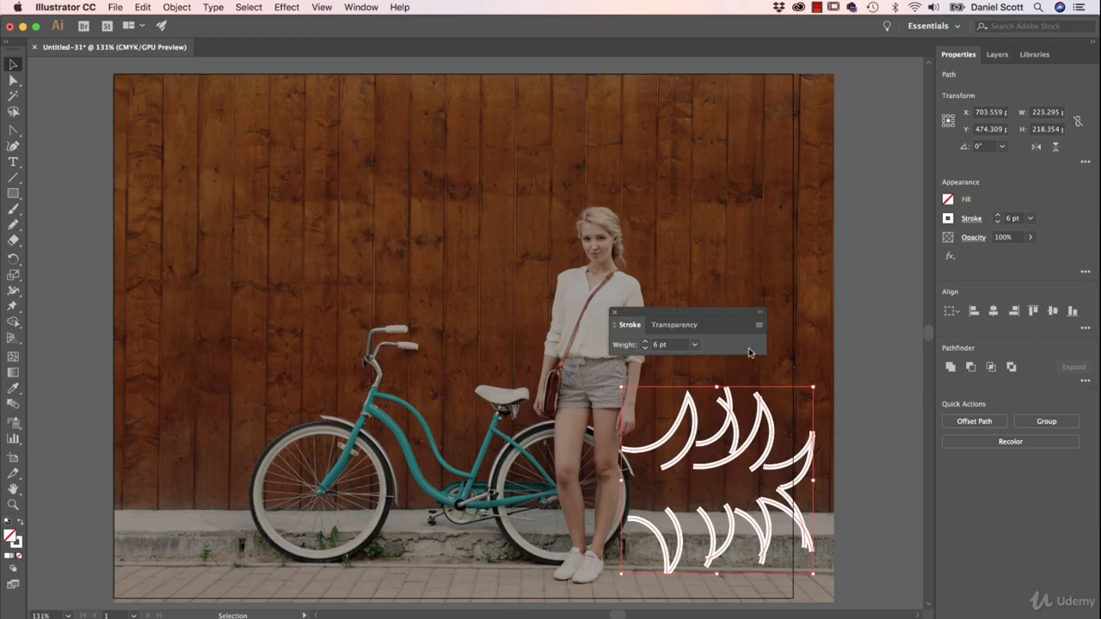
{"action": "left_click", "coordinate": [630, 325]}
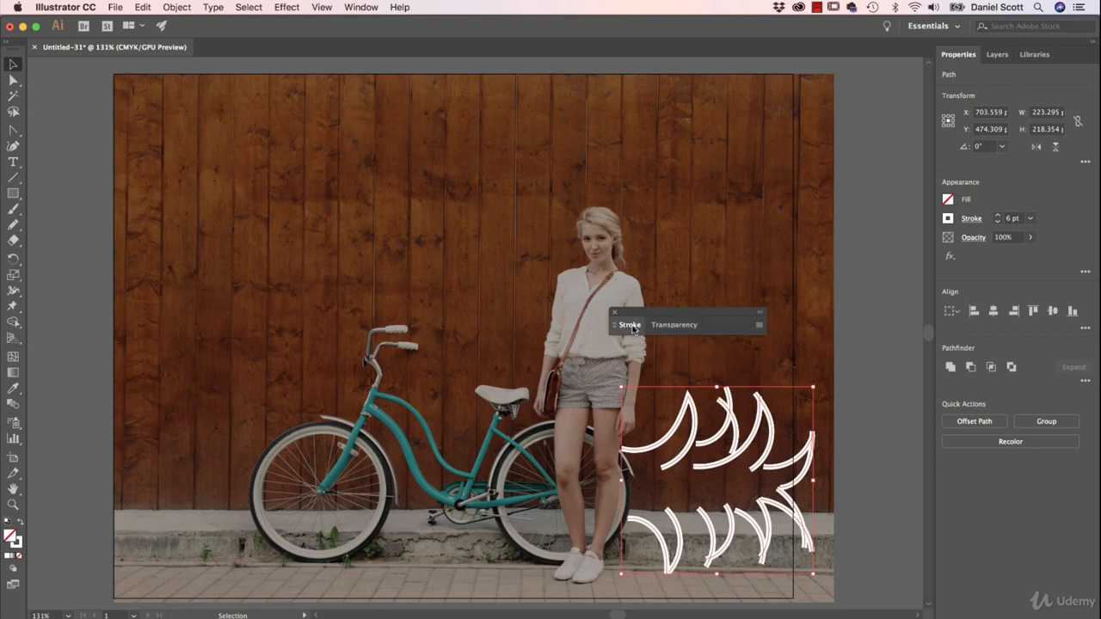
{"action": "left_click", "coordinate": [630, 325]}
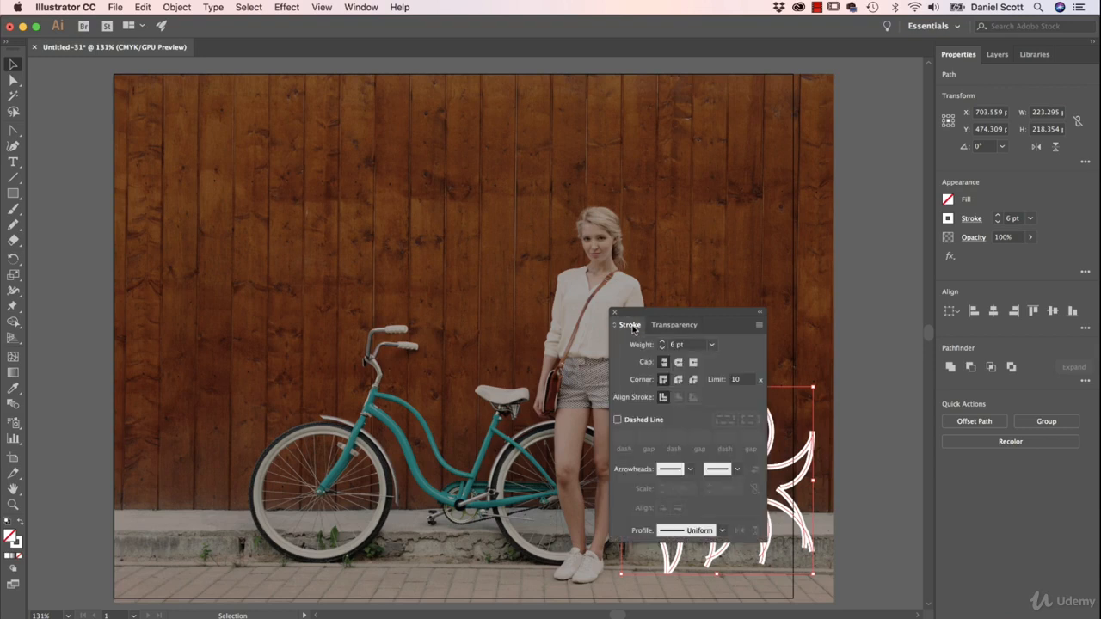
Step: Cycle the standalone Stroke panel through its compact and full views, and close it
{"action": "left_click", "coordinate": [630, 325]}
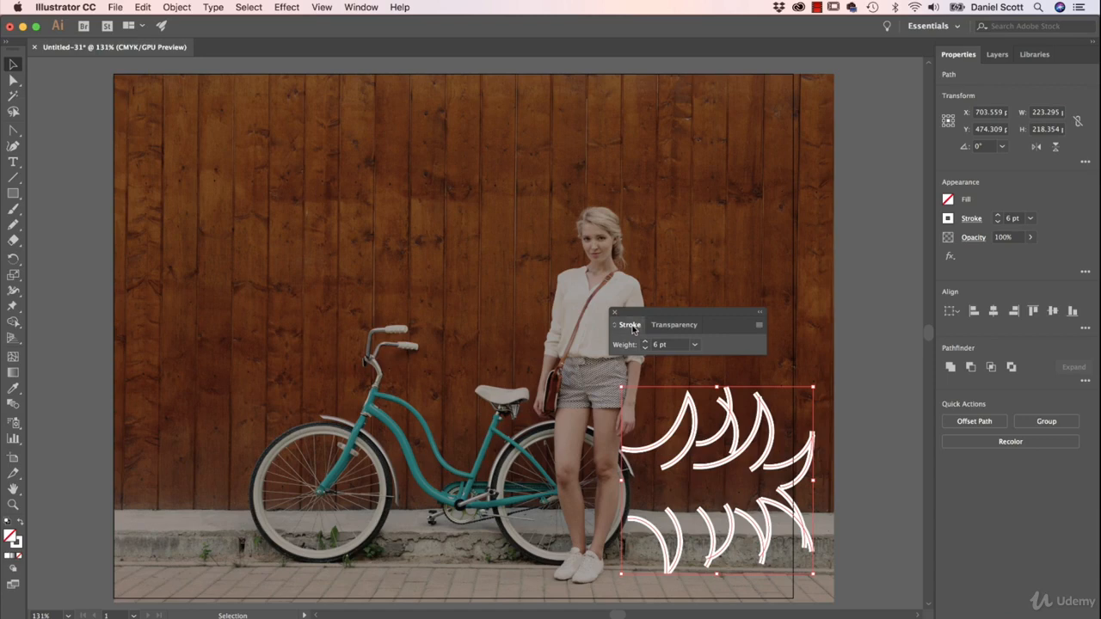
{"action": "left_click", "coordinate": [630, 325]}
{"action": "left_click", "coordinate": [630, 325]}
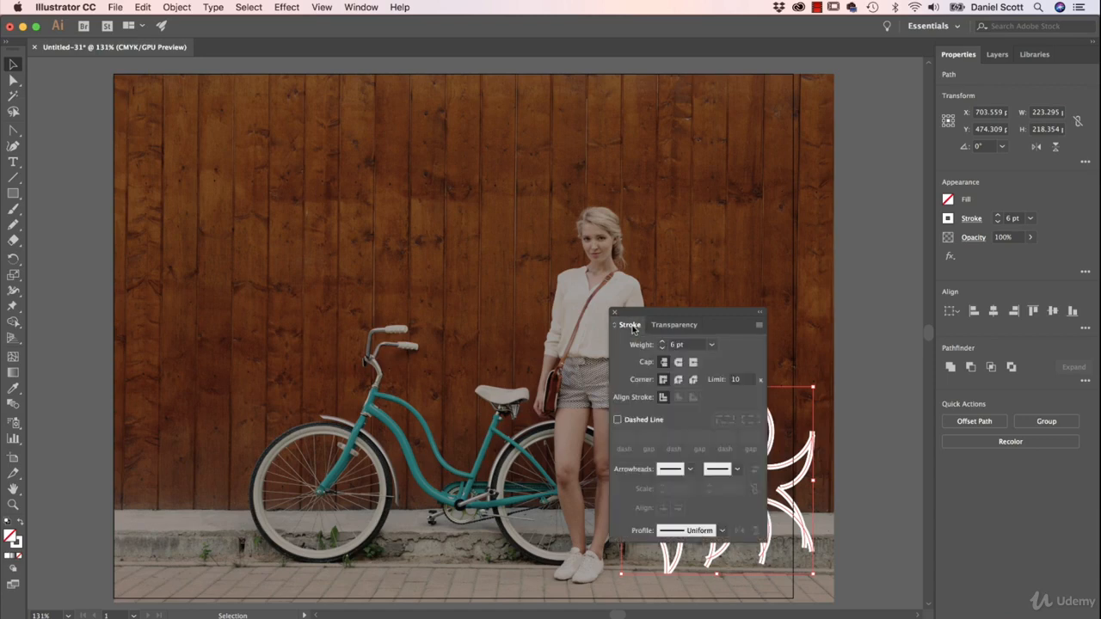
{"action": "left_click", "coordinate": [631, 326]}
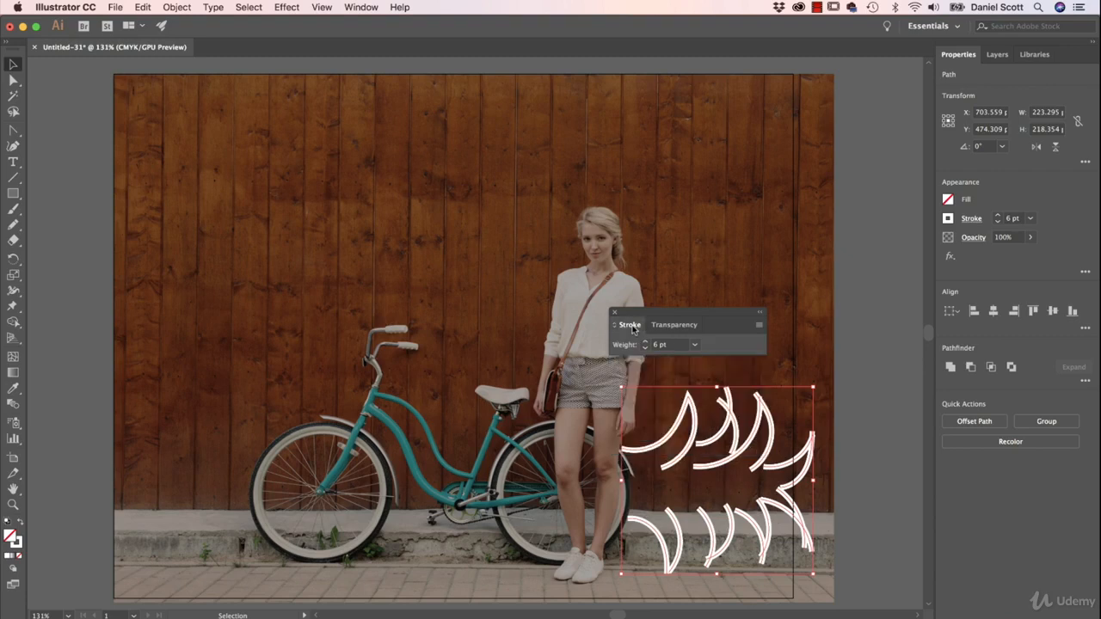
{"action": "left_click", "coordinate": [630, 326]}
{"action": "left_click", "coordinate": [630, 326]}
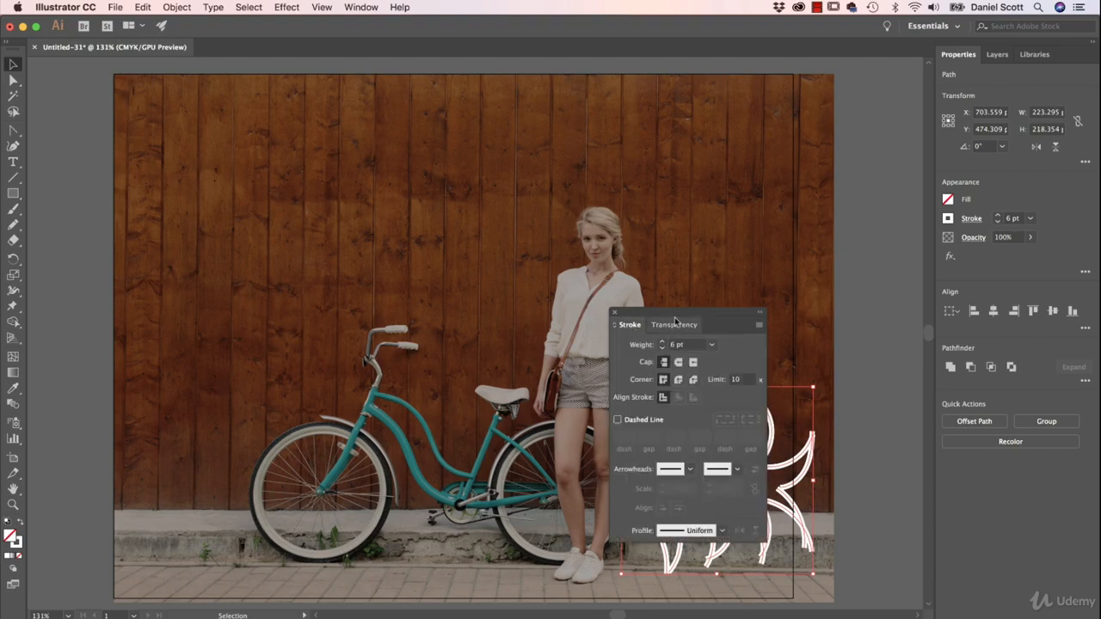
{"action": "left_click", "coordinate": [615, 313]}
Step: Examine the cap, corner, dash and profile settings in the stroke options of the selected lines
{"action": "left_click", "coordinate": [970, 218]}
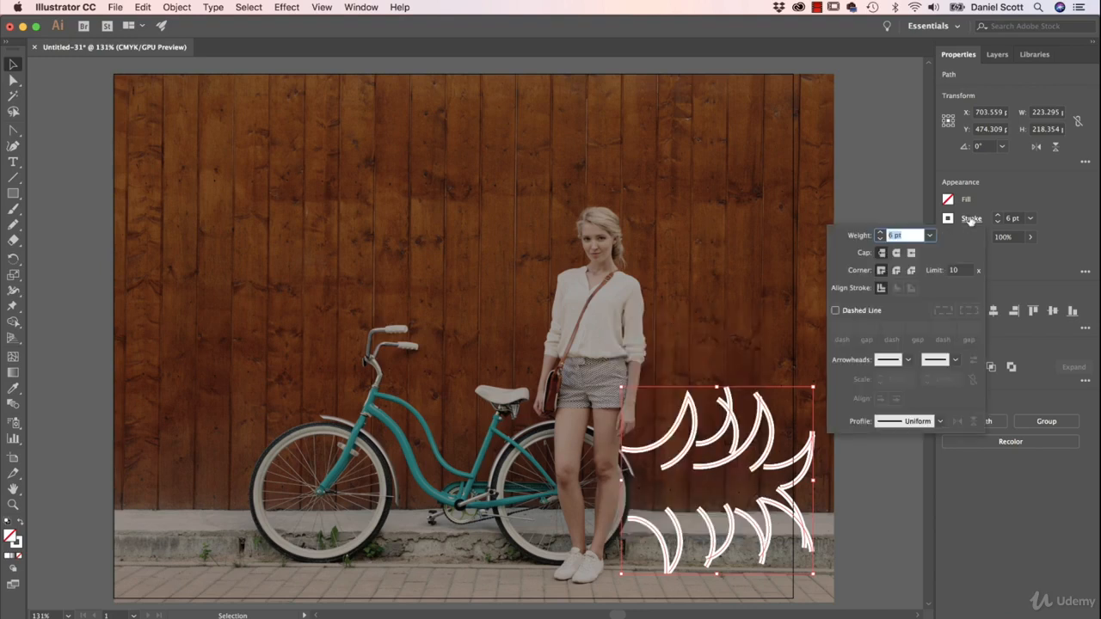
{"action": "left_click", "coordinate": [971, 220]}
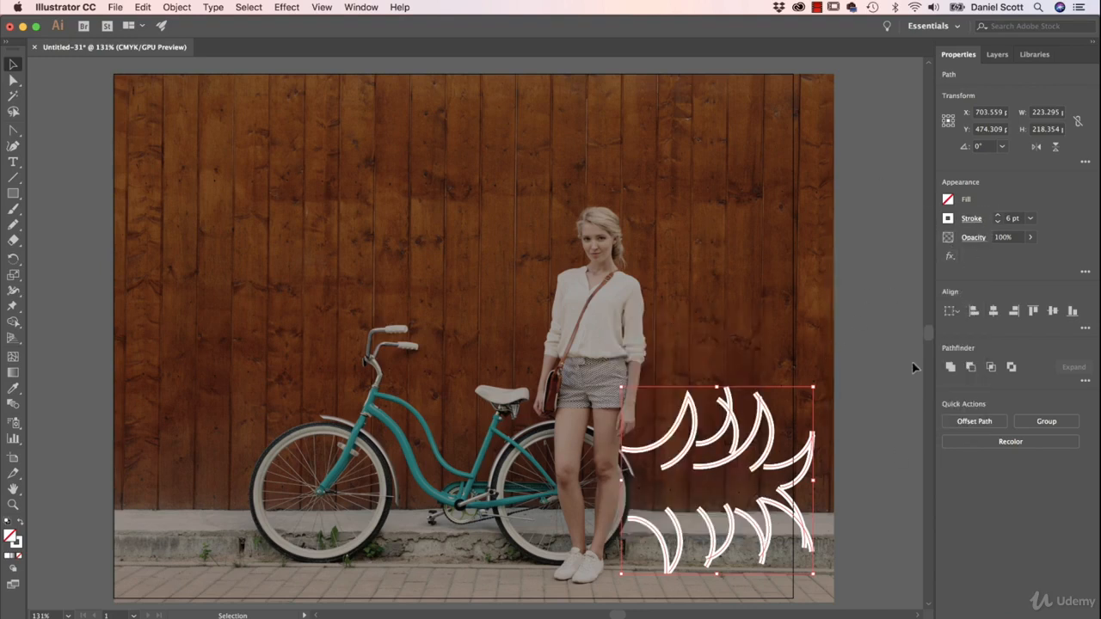
{"action": "left_click", "coordinate": [971, 220]}
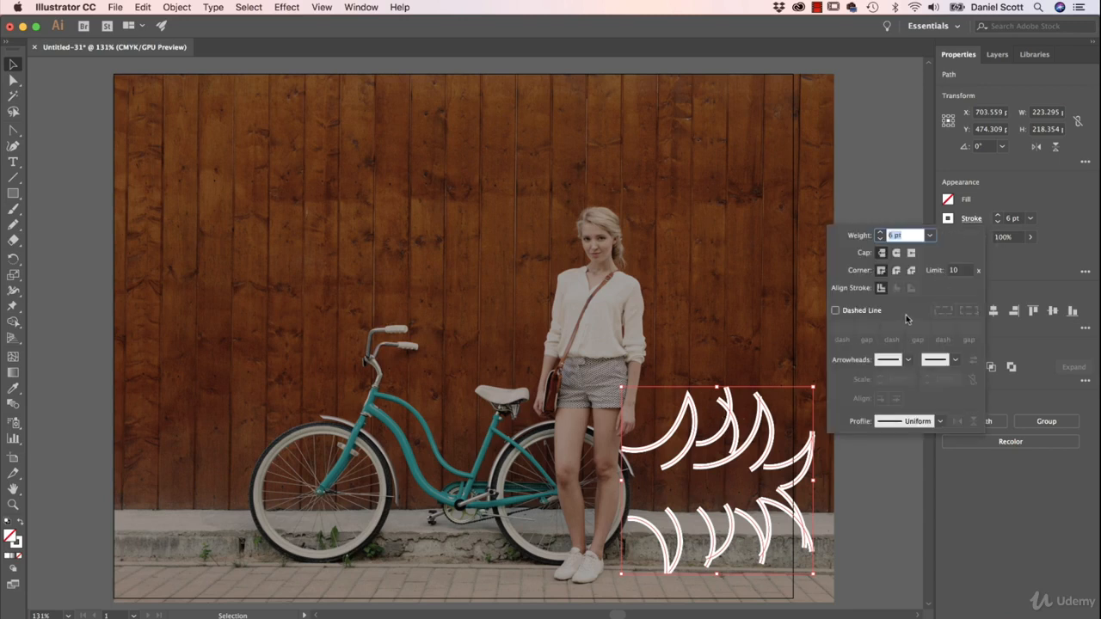
{"action": "left_click", "coordinate": [815, 338]}
Step: Compare Butt Cap and Round Cap on the ends of the selected strokes and apply Round Cap
{"action": "key", "text": "super+equal"}
{"action": "key", "text": "super+equal"}
{"action": "key", "text": "super+equal"}
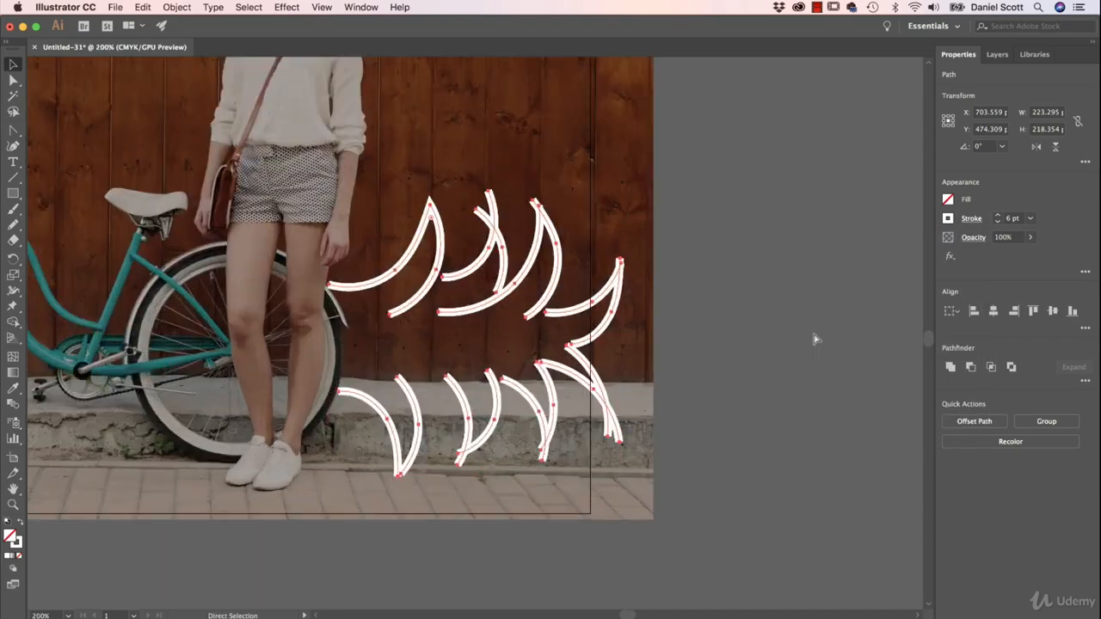
{"action": "key", "text": "v"}
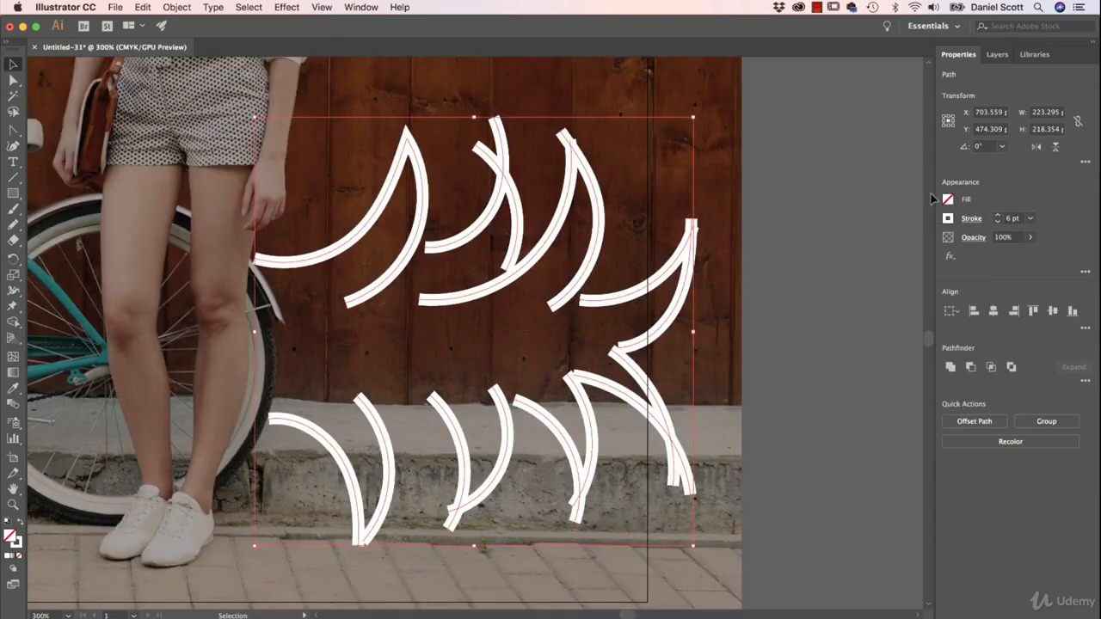
{"action": "left_click", "coordinate": [971, 220]}
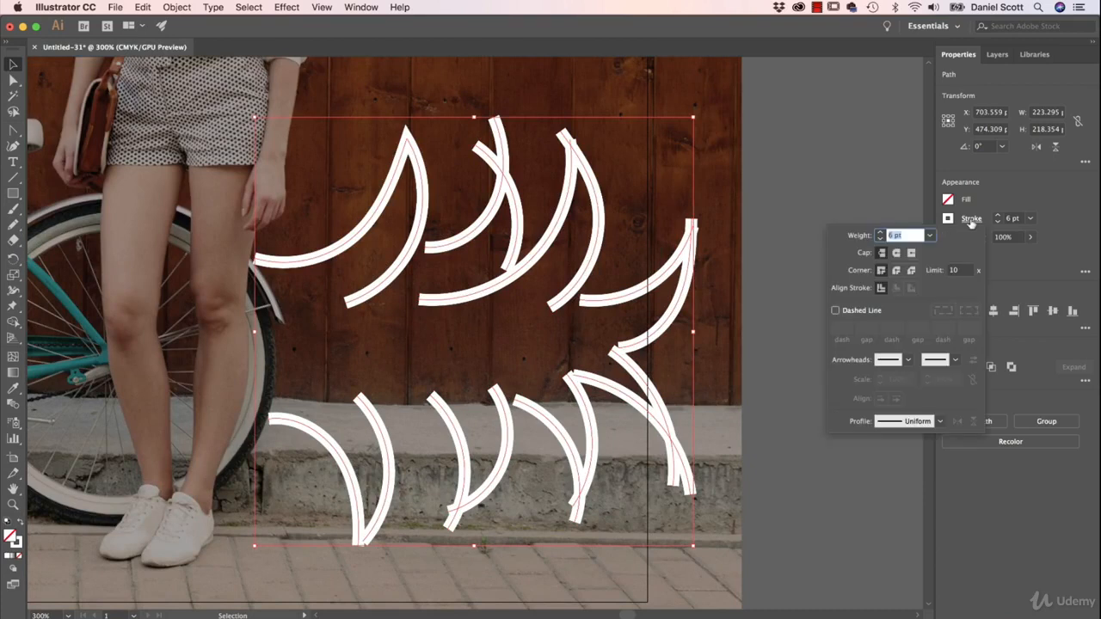
{"action": "left_click", "coordinate": [896, 254]}
{"action": "left_click", "coordinate": [882, 255]}
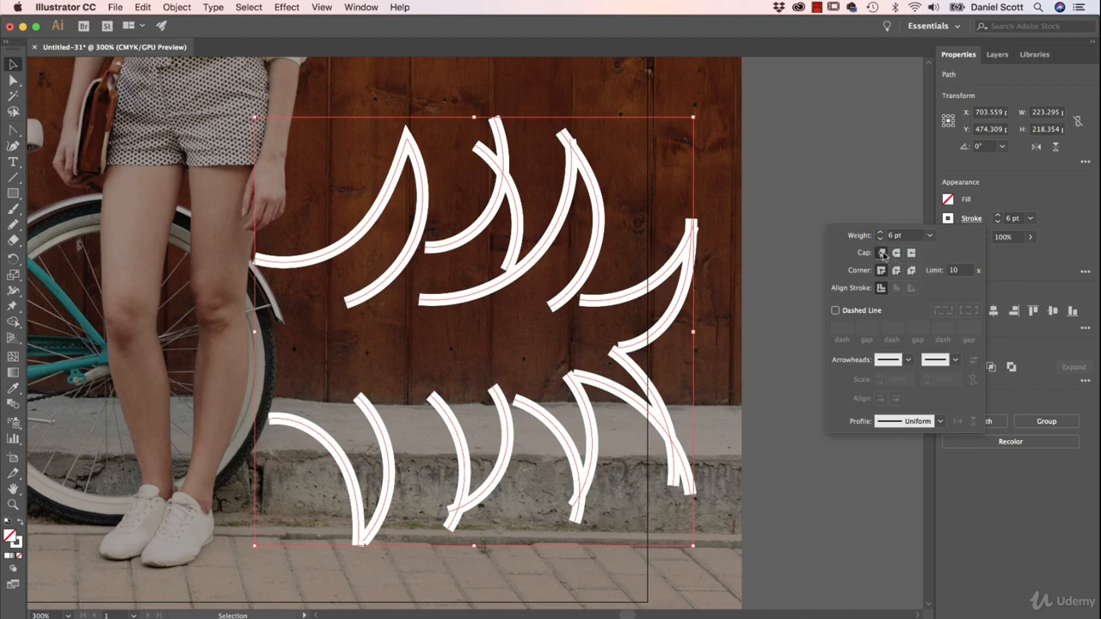
{"action": "left_click", "coordinate": [896, 255]}
{"action": "left_click", "coordinate": [882, 257]}
{"action": "left_click", "coordinate": [895, 256]}
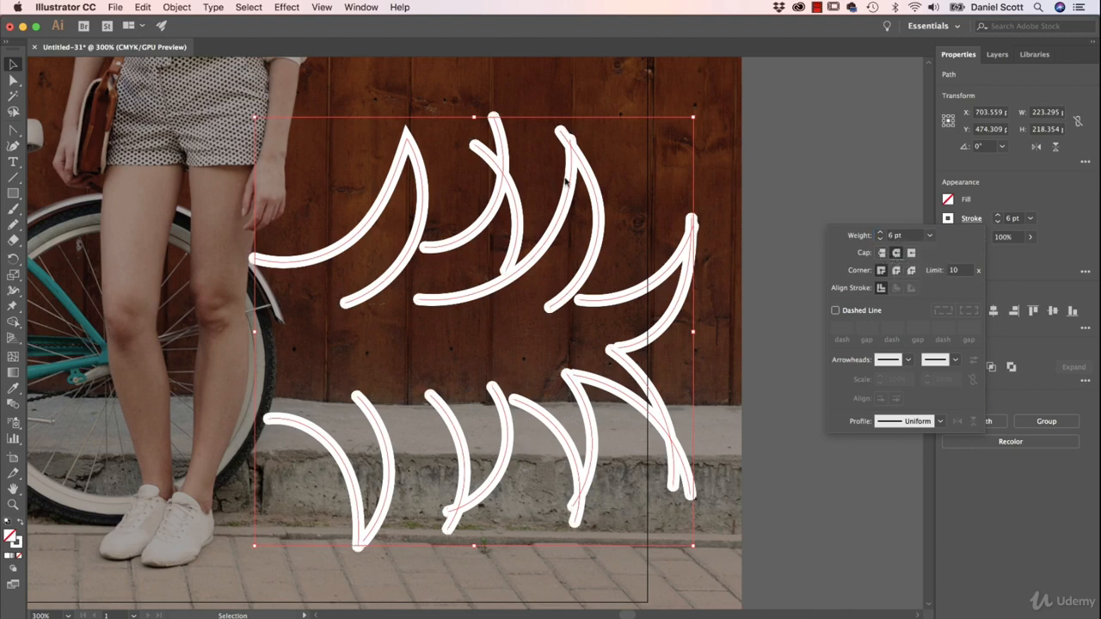
{"action": "left_click", "coordinate": [1090, 185]}
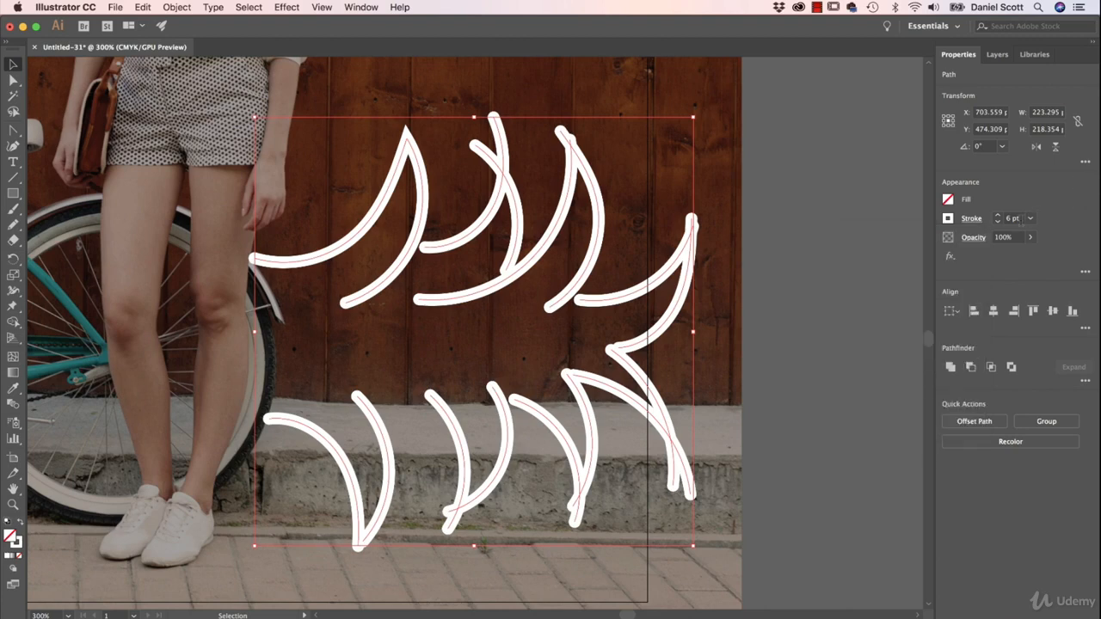
Step: Reduce the selected strokes' weight to 1 pt and compare Butt Cap with Round Cap on the thin lines
{"action": "left_click", "coordinate": [998, 222]}
{"action": "left_click", "coordinate": [998, 222]}
{"action": "left_click", "coordinate": [997, 222]}
{"action": "left_click", "coordinate": [997, 222]}
{"action": "left_click", "coordinate": [998, 222]}
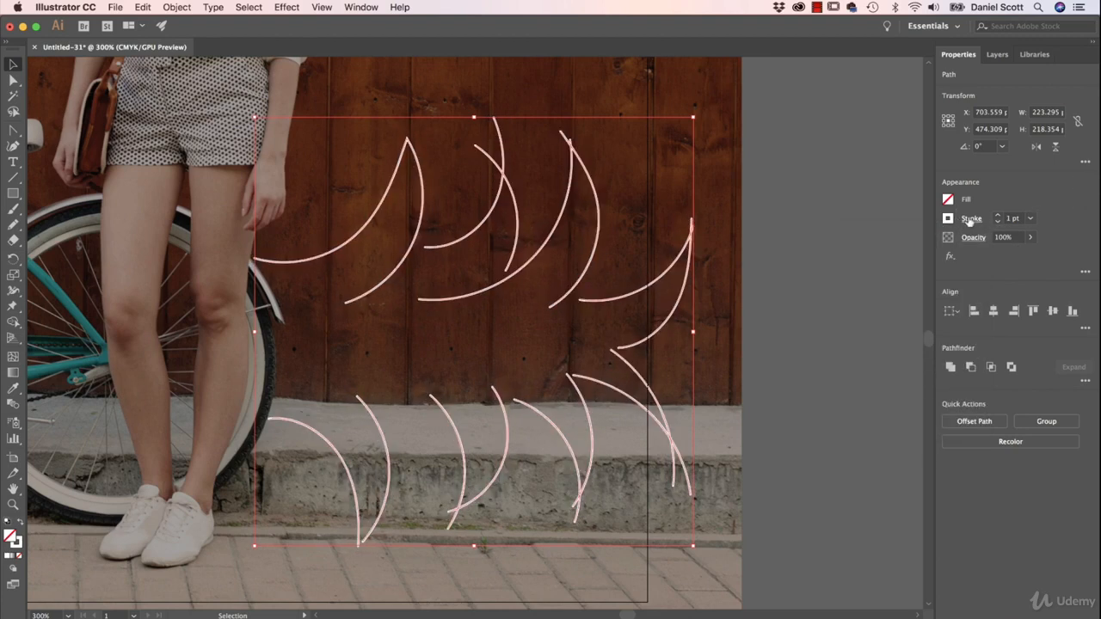
{"action": "left_click", "coordinate": [969, 220]}
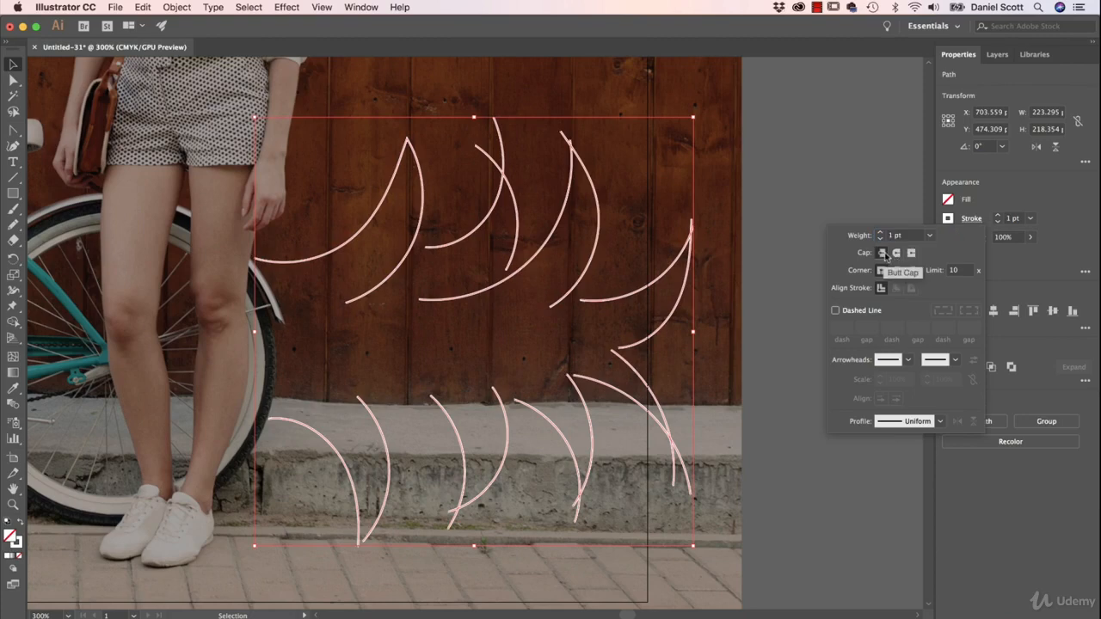
{"action": "left_click", "coordinate": [896, 253]}
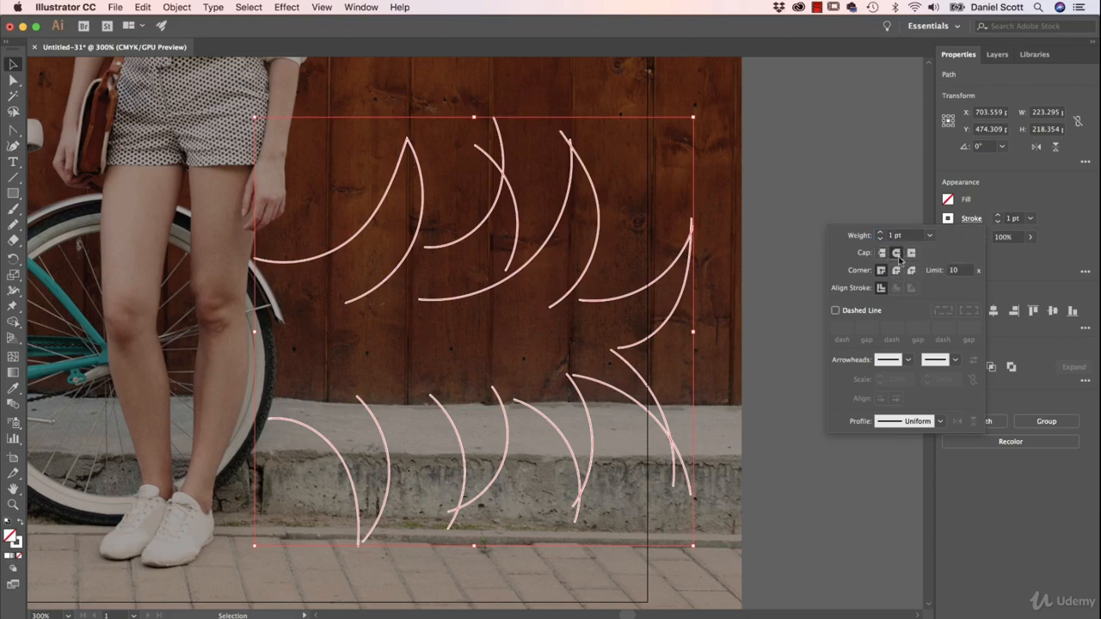
Step: Set the selected strokes' weight to 6 pt and their ends to Projecting Cap
{"action": "left_click", "coordinate": [997, 217]}
{"action": "left_click", "coordinate": [998, 216]}
{"action": "left_click", "coordinate": [997, 217]}
{"action": "left_click", "coordinate": [998, 217]}
{"action": "left_click", "coordinate": [998, 217]}
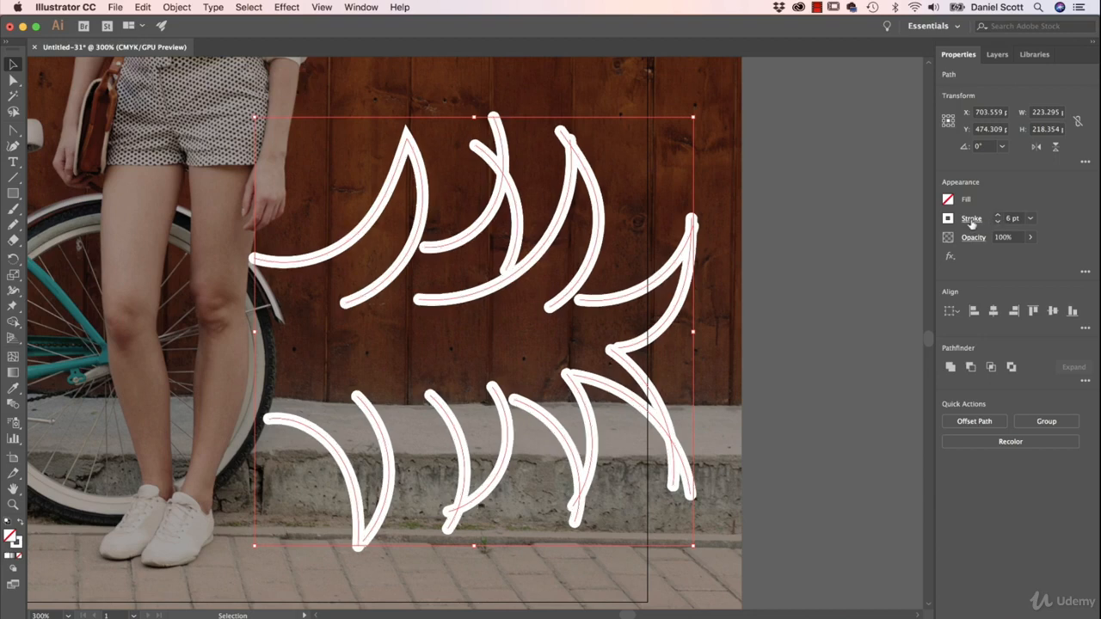
{"action": "left_click", "coordinate": [972, 220]}
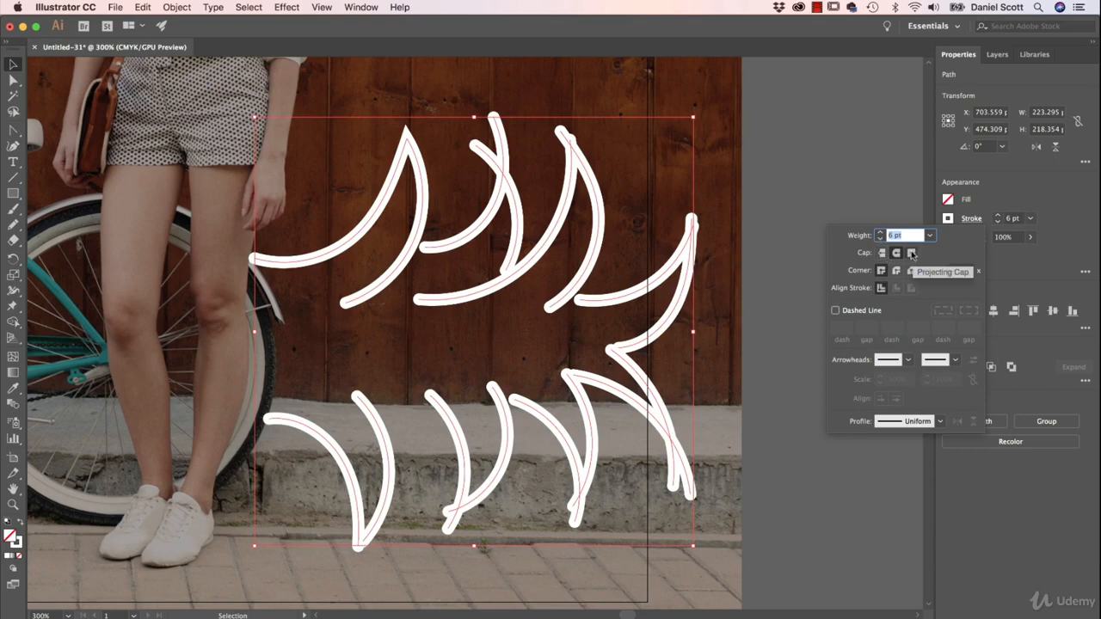
{"action": "left_click", "coordinate": [911, 253]}
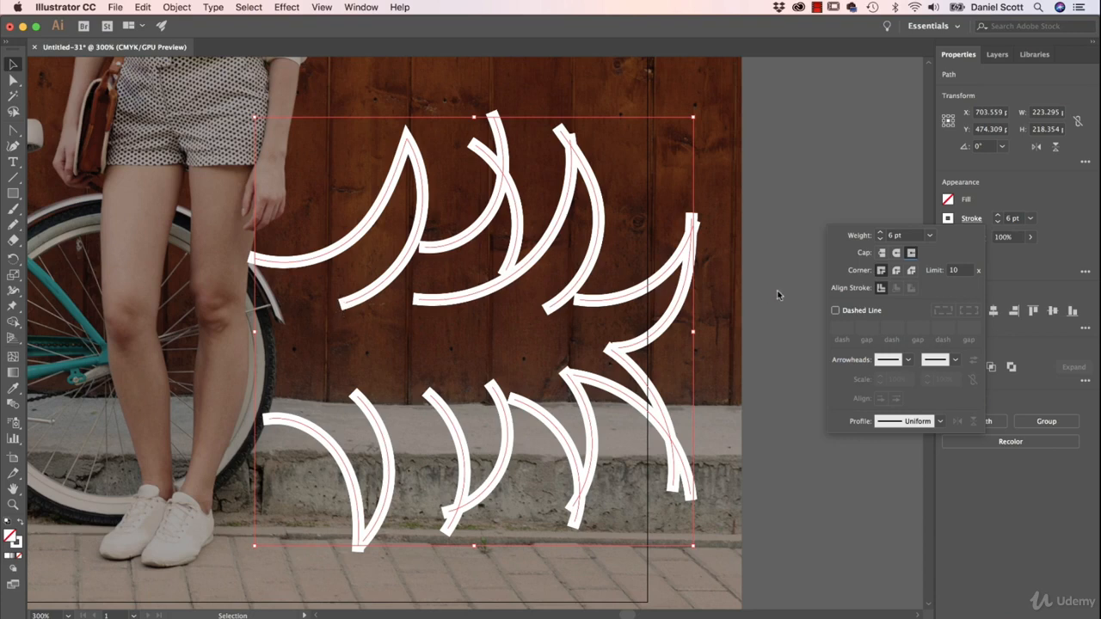
Step: Compare Projecting Cap and Round Cap with Butt Cap on the selected strokes, and set the ends to Butt Cap
{"action": "left_click", "coordinate": [882, 254]}
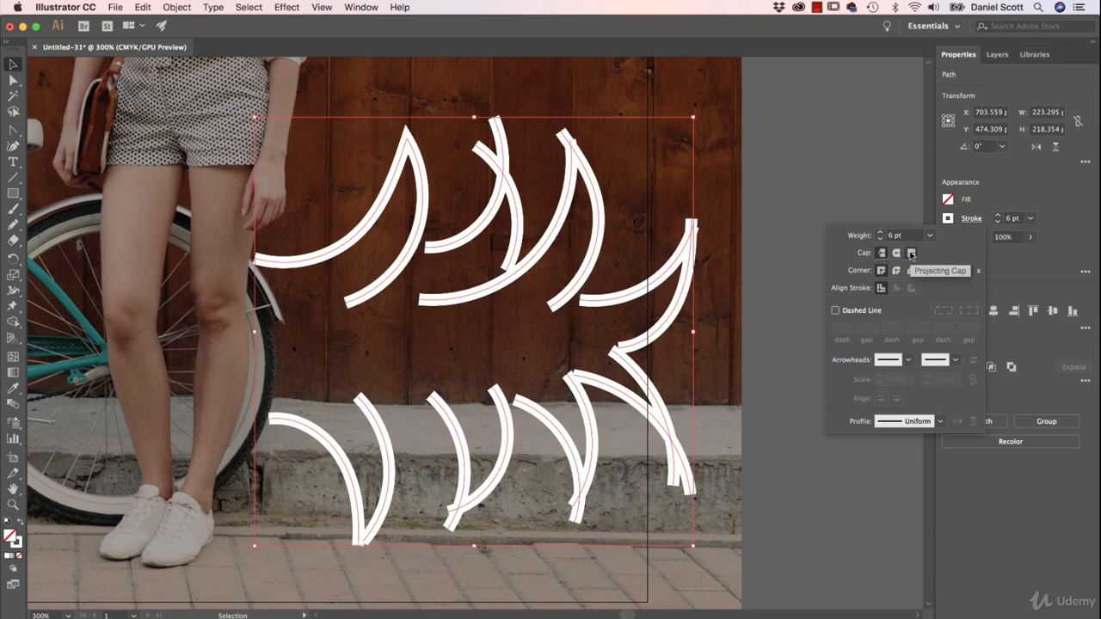
{"action": "left_click", "coordinate": [911, 254]}
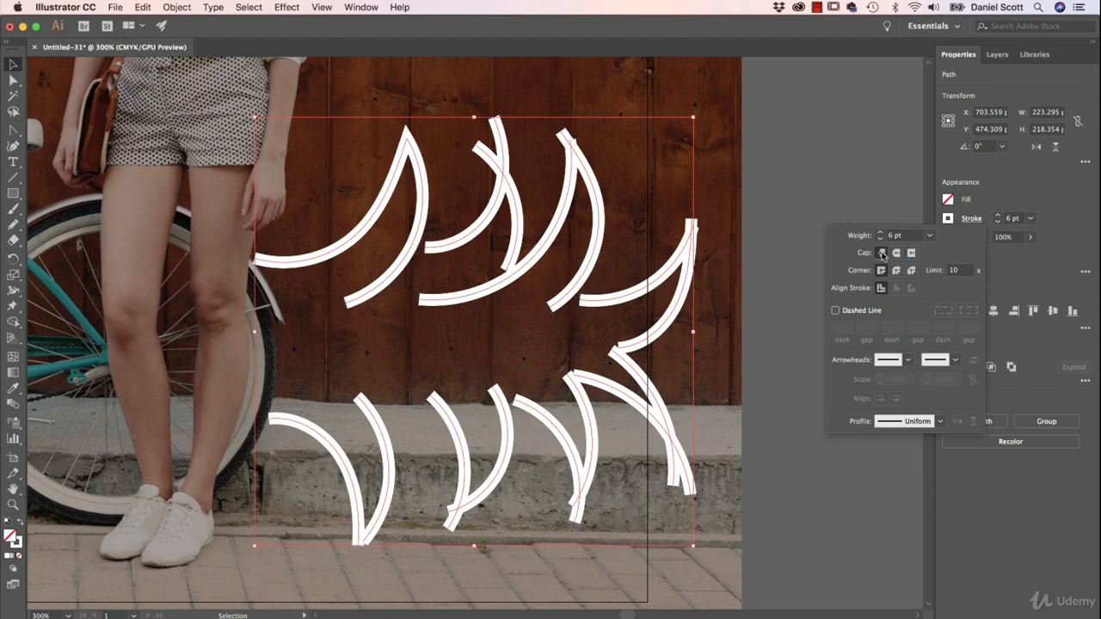
{"action": "left_click", "coordinate": [896, 254]}
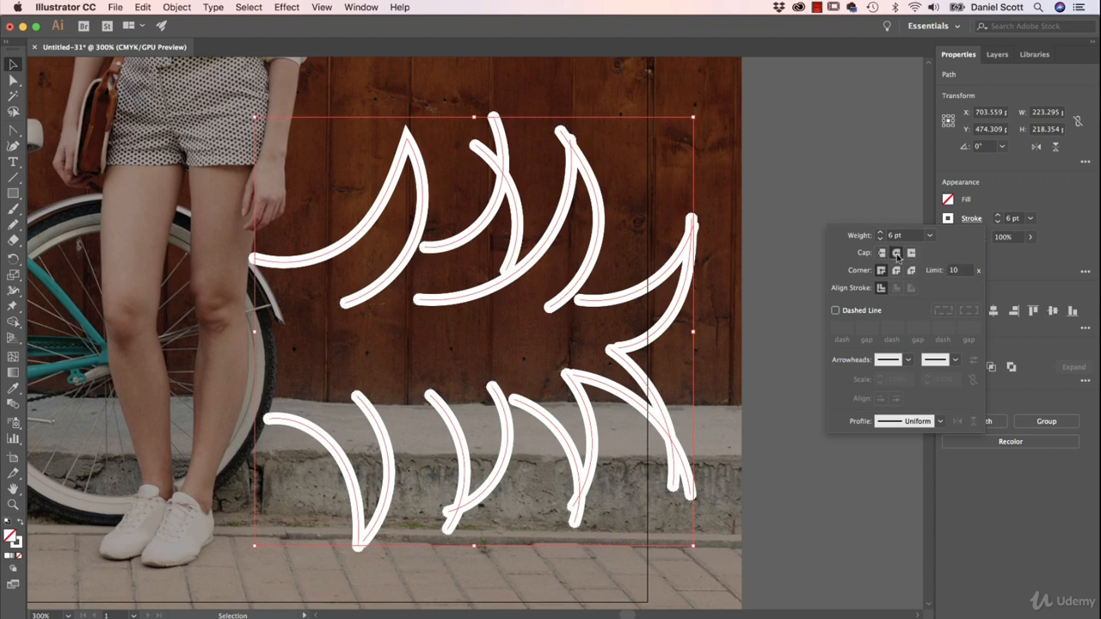
{"action": "left_click", "coordinate": [882, 254]}
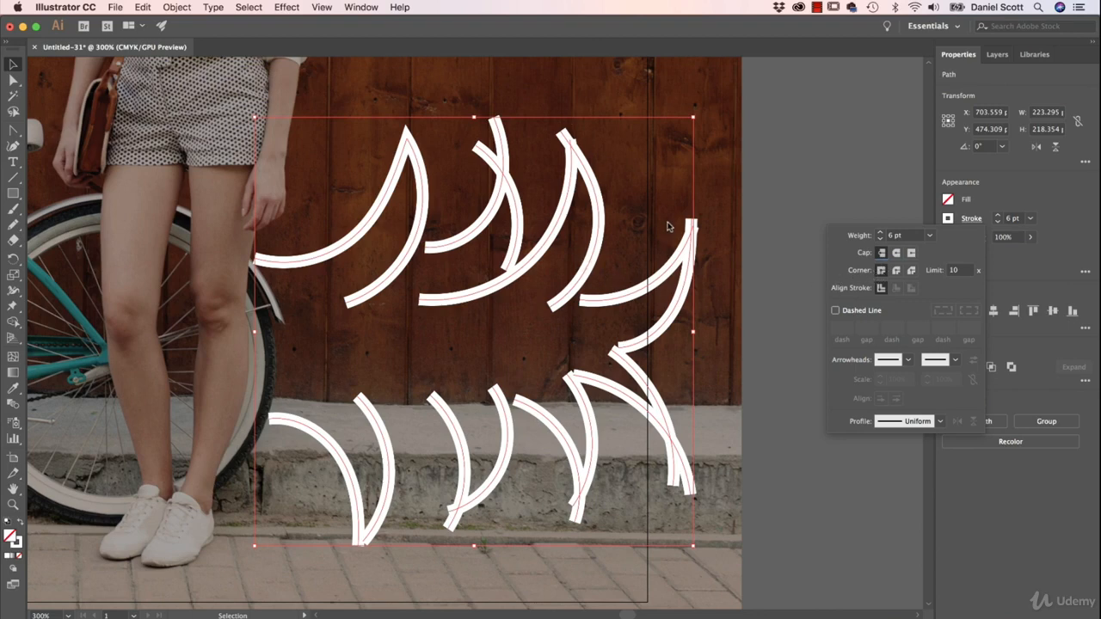
Step: Try Round Join and Bevel Join on the selected strokes' corners, and return the corners to Miter Join
{"action": "left_click", "coordinate": [896, 272]}
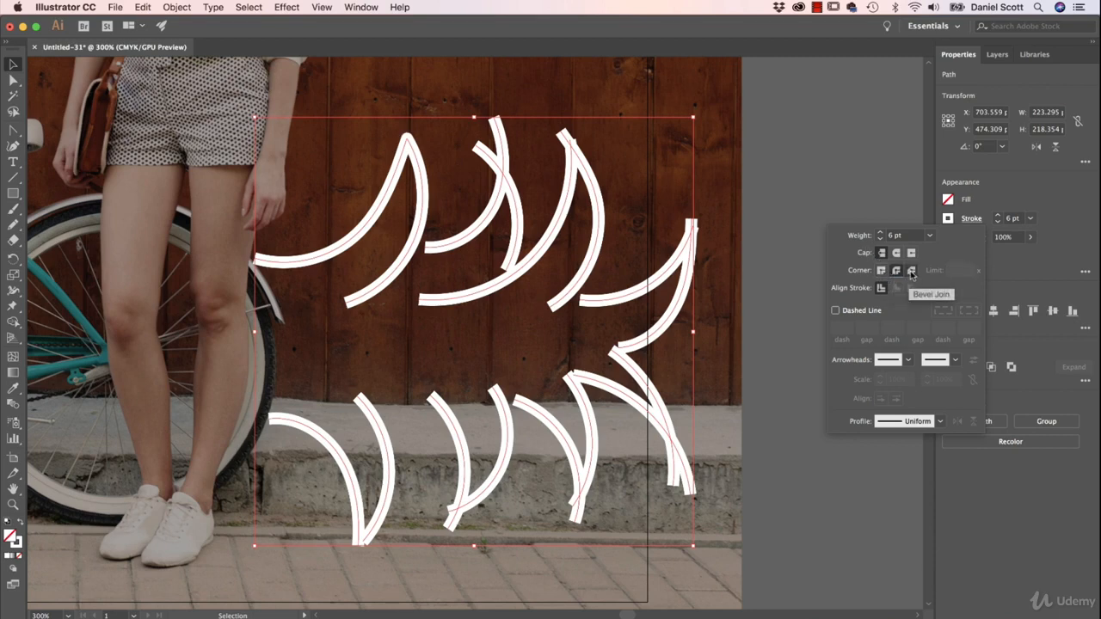
{"action": "left_click", "coordinate": [910, 272]}
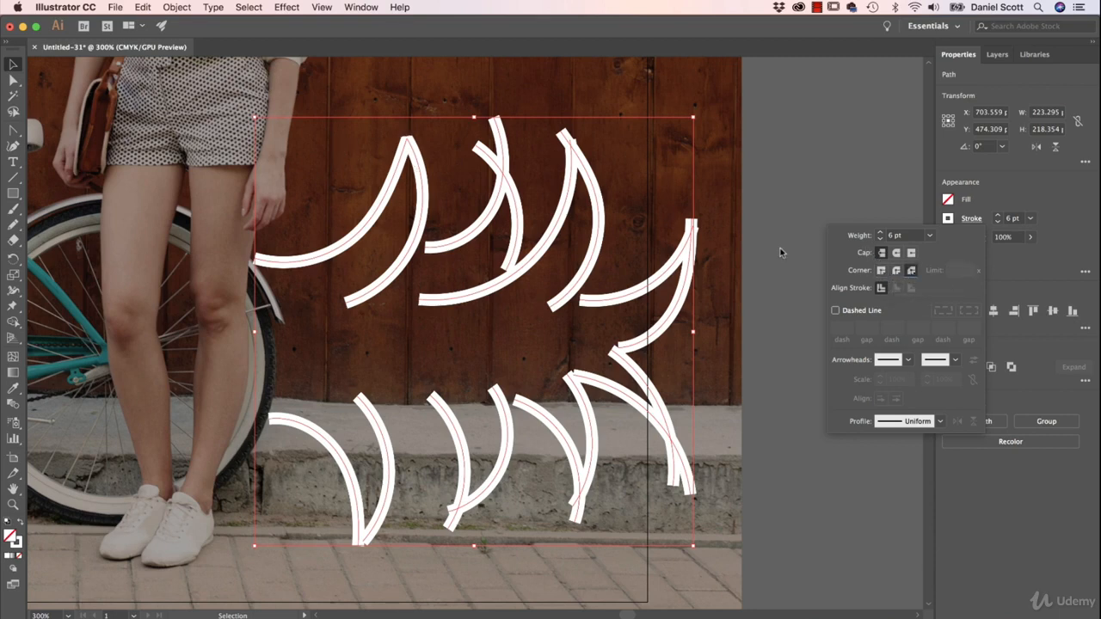
{"action": "left_click", "coordinate": [880, 271]}
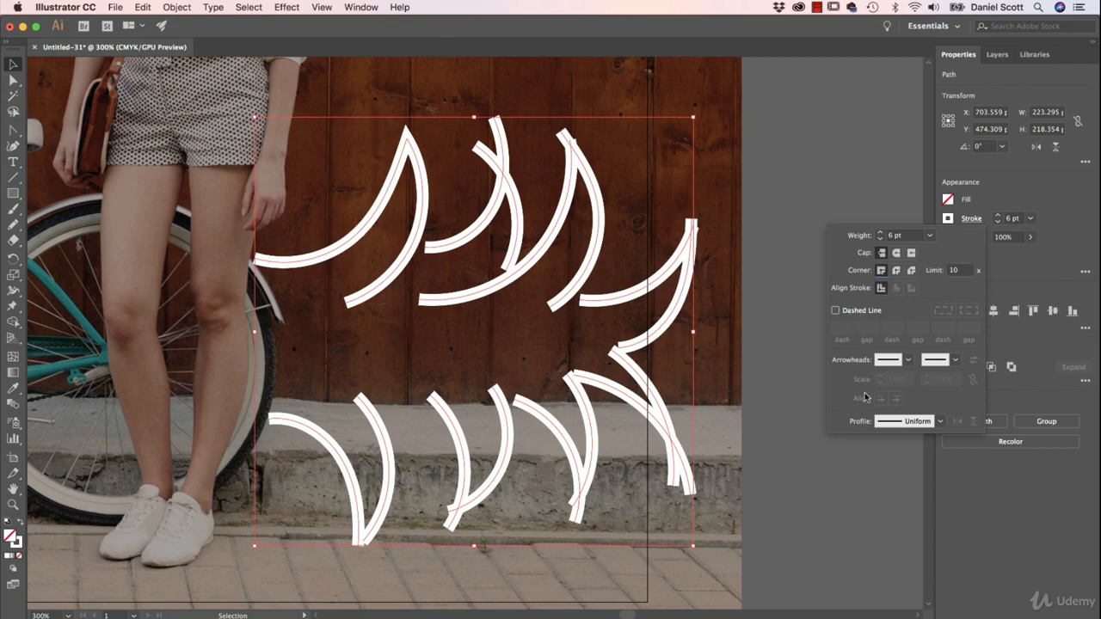
Step: Apply Width Profile 1 to the selected strokes so both ends taper, and deselect them
{"action": "left_click", "coordinate": [941, 422]}
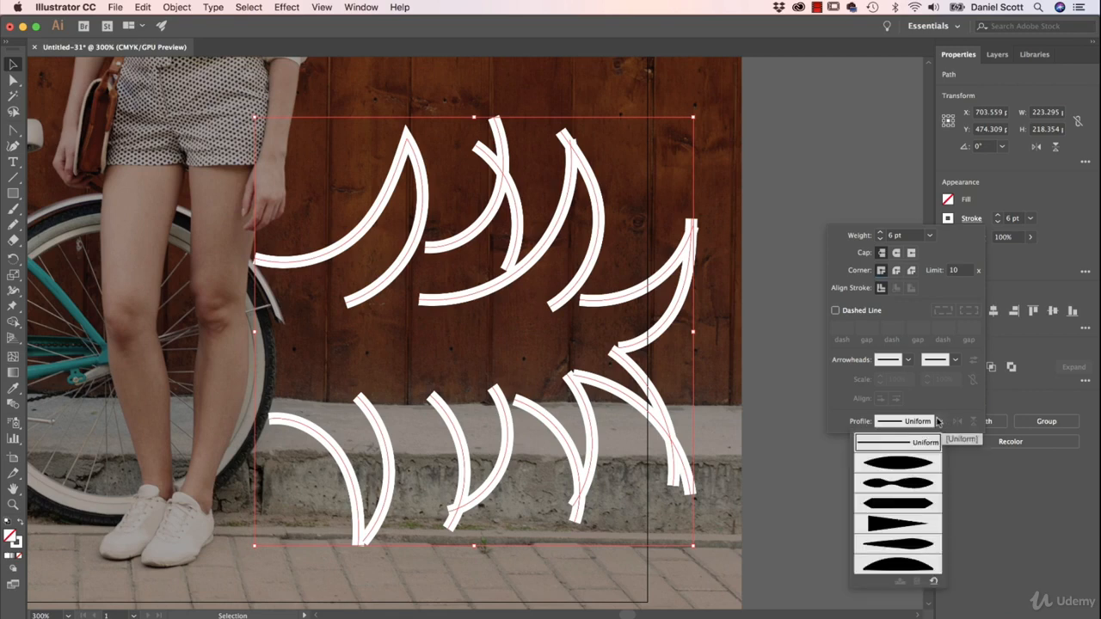
{"action": "left_click", "coordinate": [898, 464]}
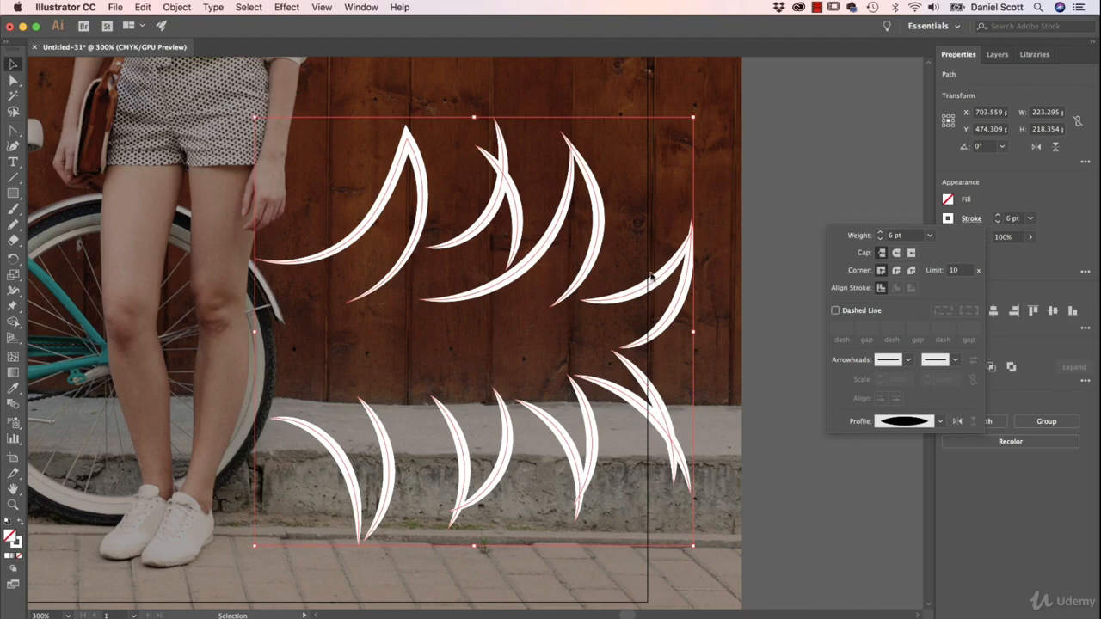
{"action": "left_click", "coordinate": [759, 252]}
{"action": "left_click", "coordinate": [745, 278]}
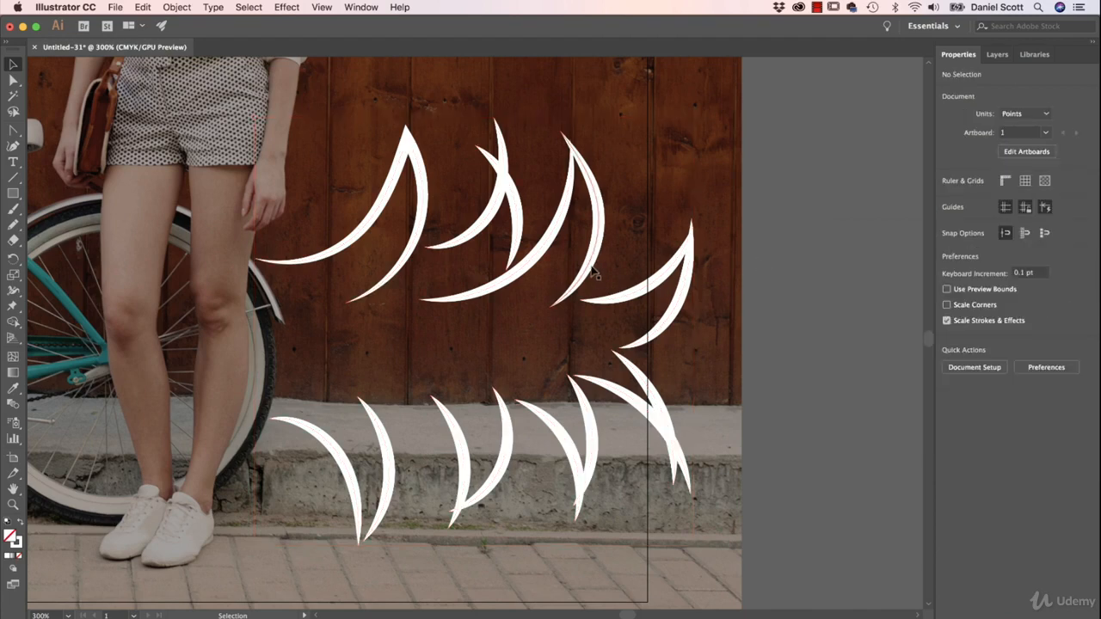
Step: Try moving one tapered stroke on the wooden wall, put it back and clear the selection
{"action": "left_click", "coordinate": [645, 295]}
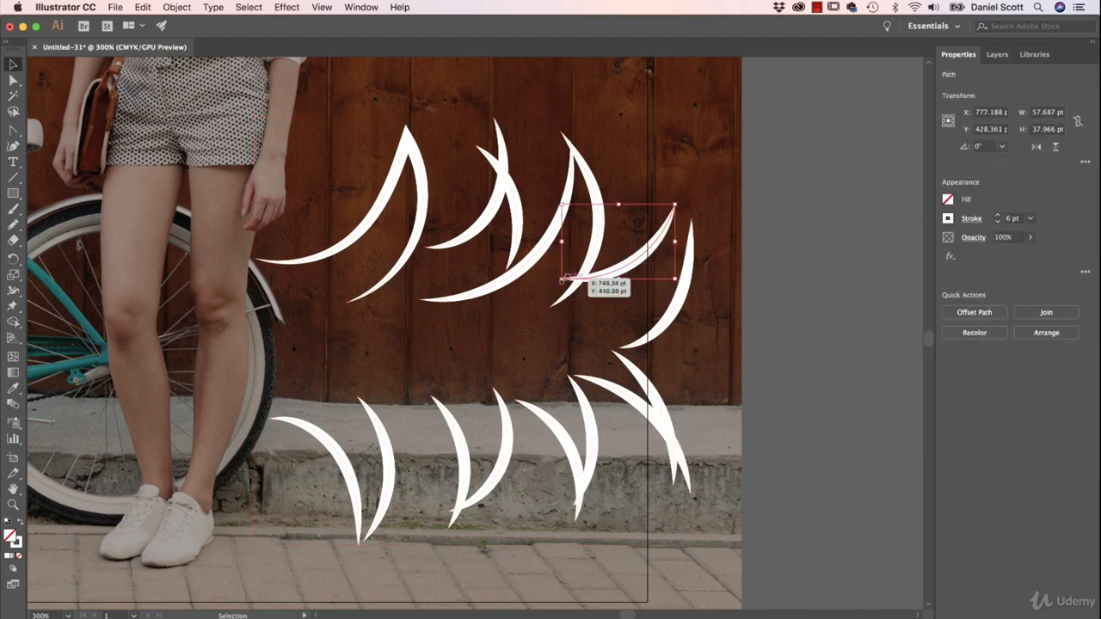
{"action": "left_click_drag", "start_coordinate": [561, 280], "coordinate": [585, 309]}
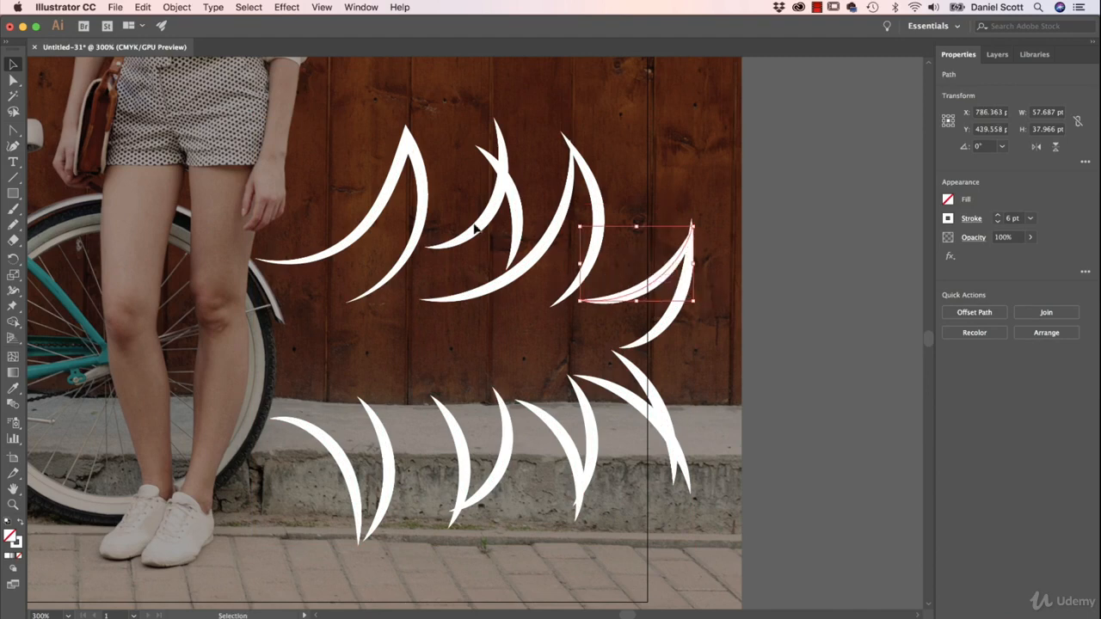
{"action": "left_click", "coordinate": [421, 176]}
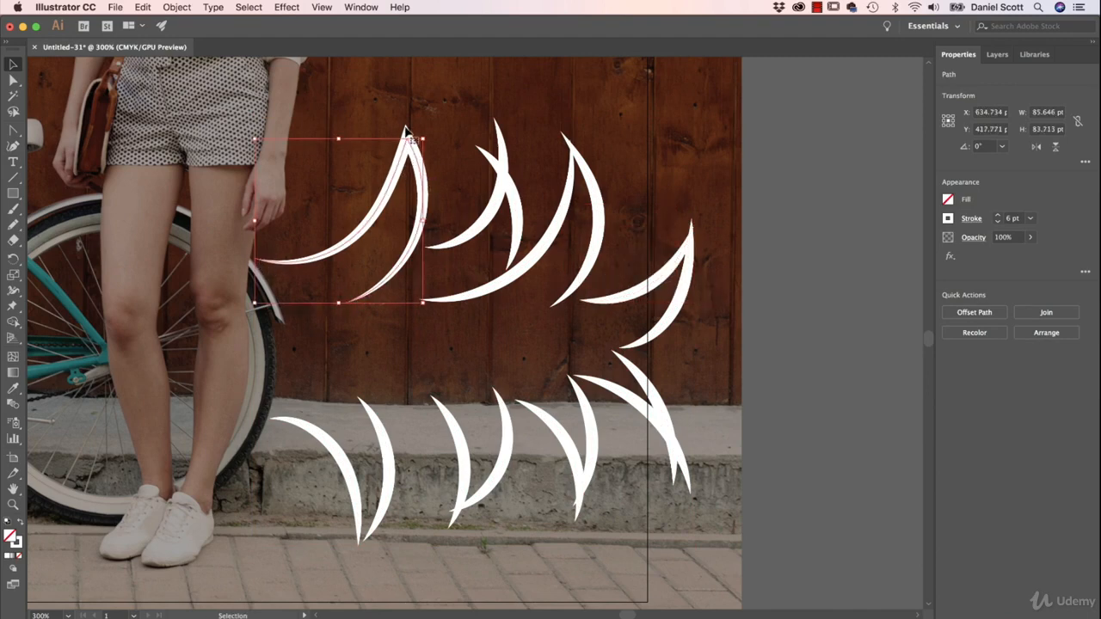
{"action": "left_click", "coordinate": [779, 174]}
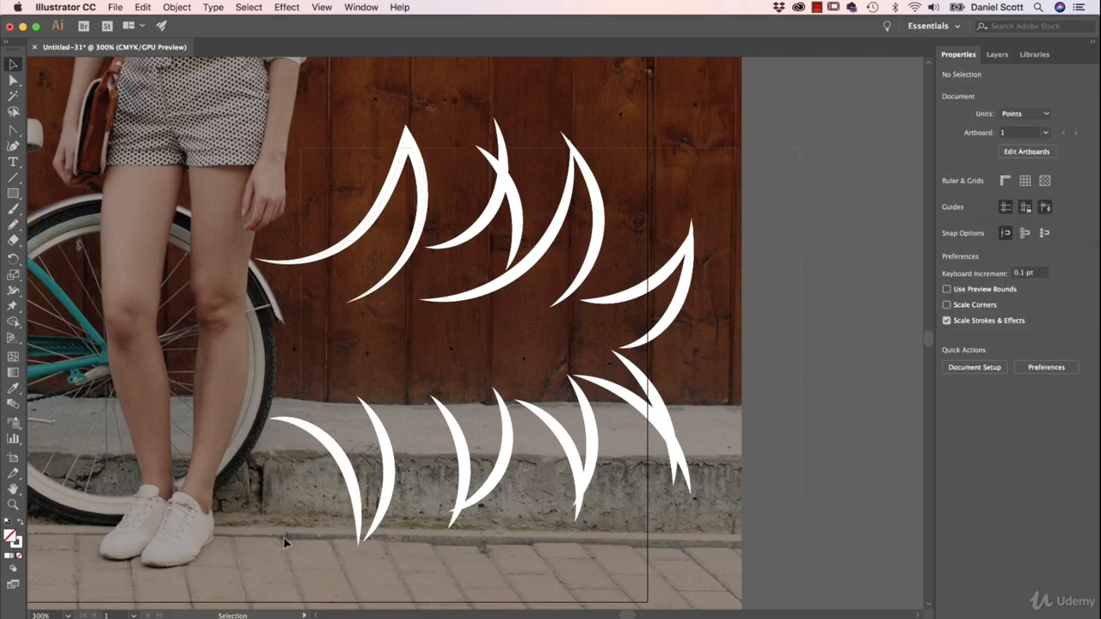
Step: Select all the white strokes beside the legs, apply the wavy double-bulge width profile and flip it along the paths repeatedly
{"action": "left_click_drag", "start_coordinate": [285, 536], "coordinate": [701, 112]}
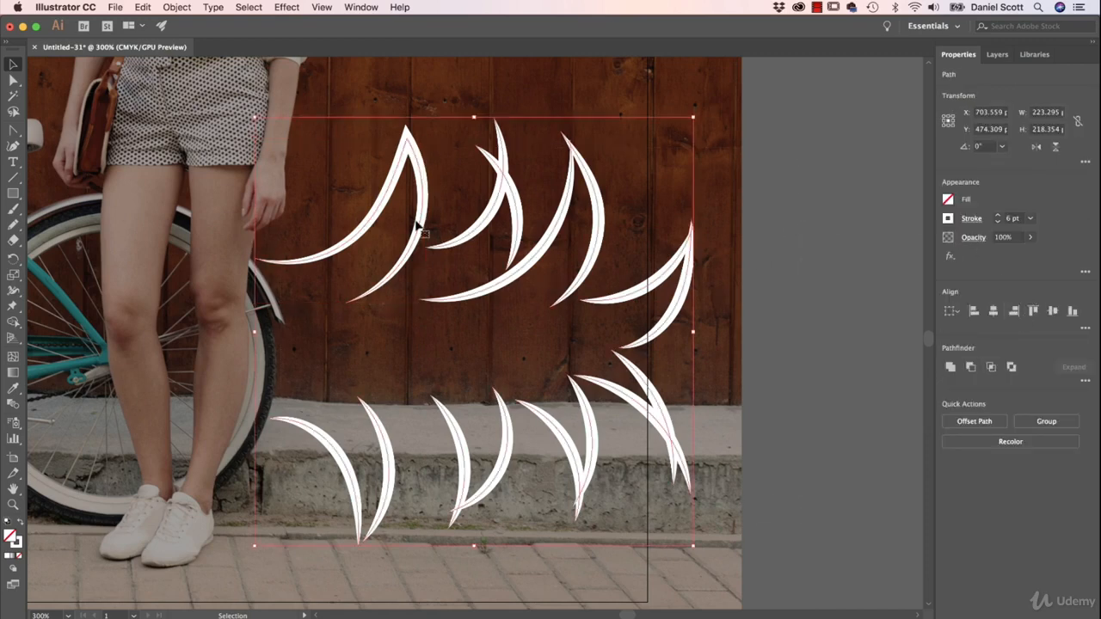
{"action": "left_click", "coordinate": [971, 219]}
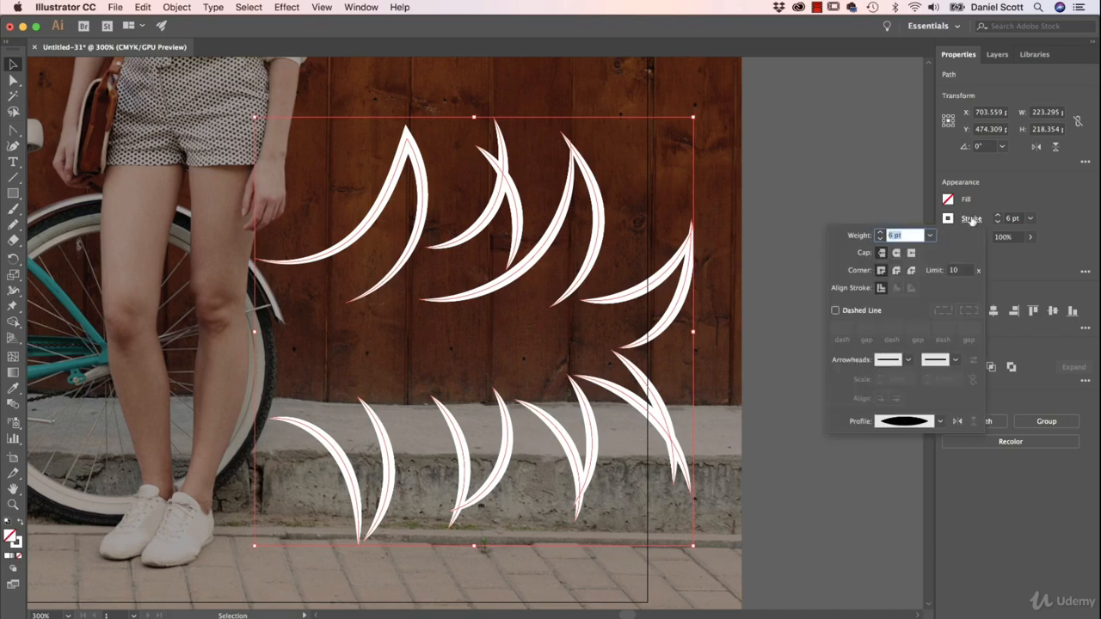
{"action": "left_click", "coordinate": [940, 421]}
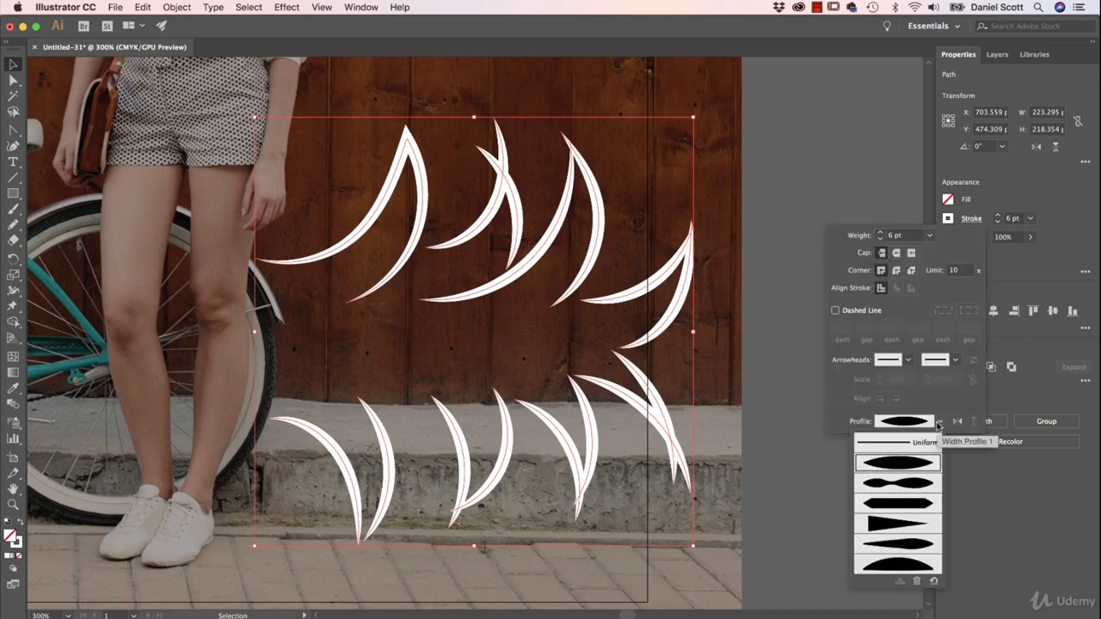
{"action": "left_click", "coordinate": [890, 484]}
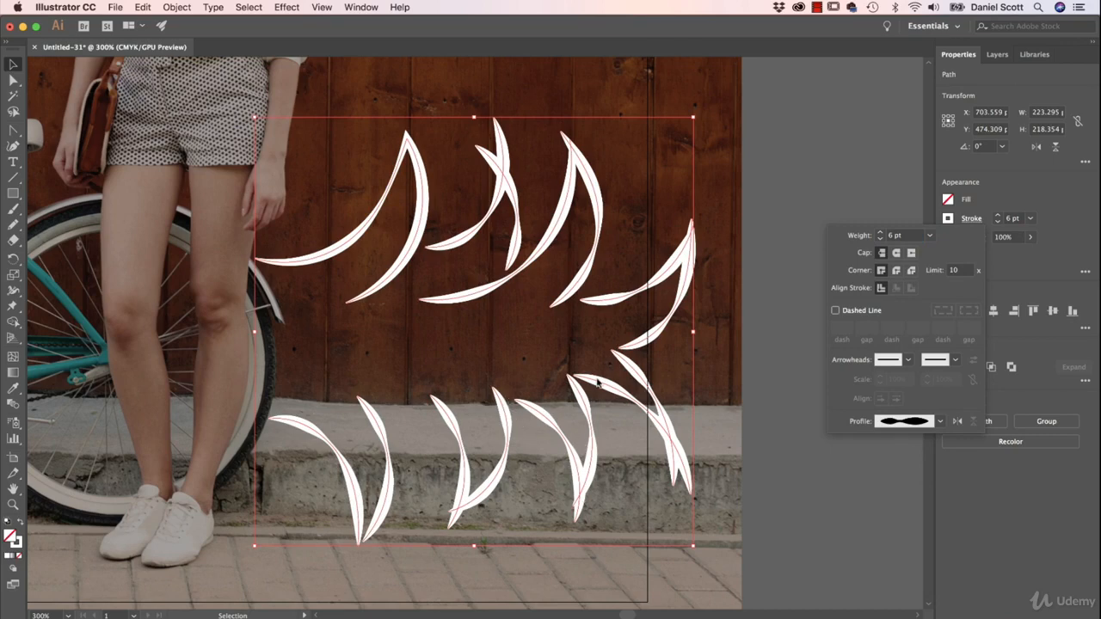
{"action": "left_click", "coordinate": [956, 422]}
{"action": "left_click", "coordinate": [956, 422]}
{"action": "left_click", "coordinate": [956, 422]}
{"action": "left_click", "coordinate": [956, 422]}
Step: Try the even-width profile with pointed ends and the one-sided triangular taper on the selected strokes
{"action": "left_click", "coordinate": [940, 422]}
{"action": "left_click", "coordinate": [905, 505]}
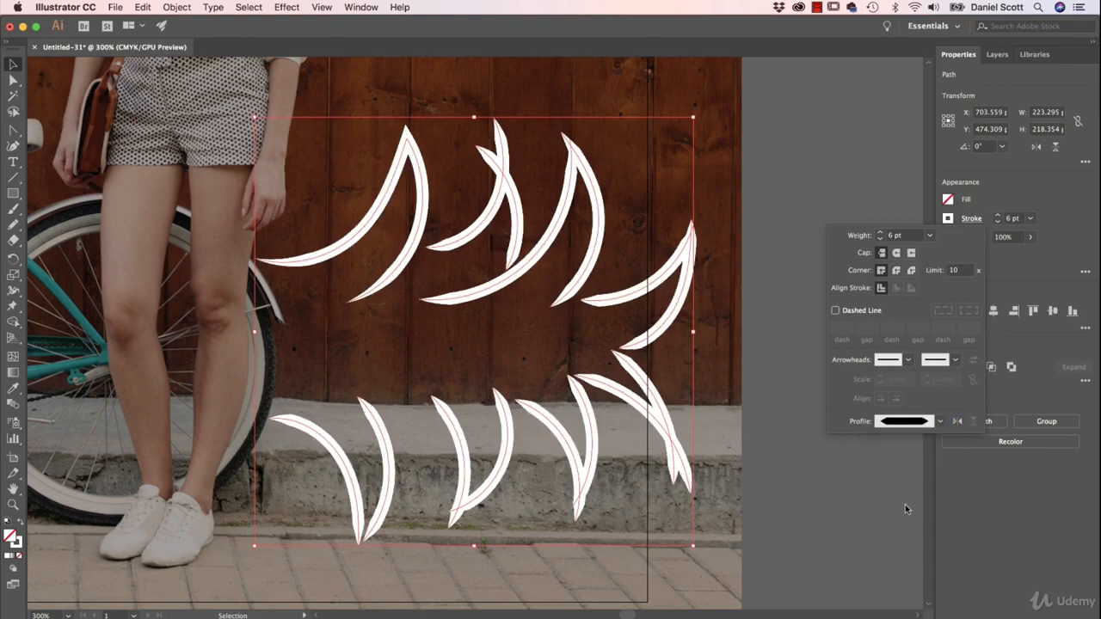
{"action": "left_click", "coordinate": [939, 421]}
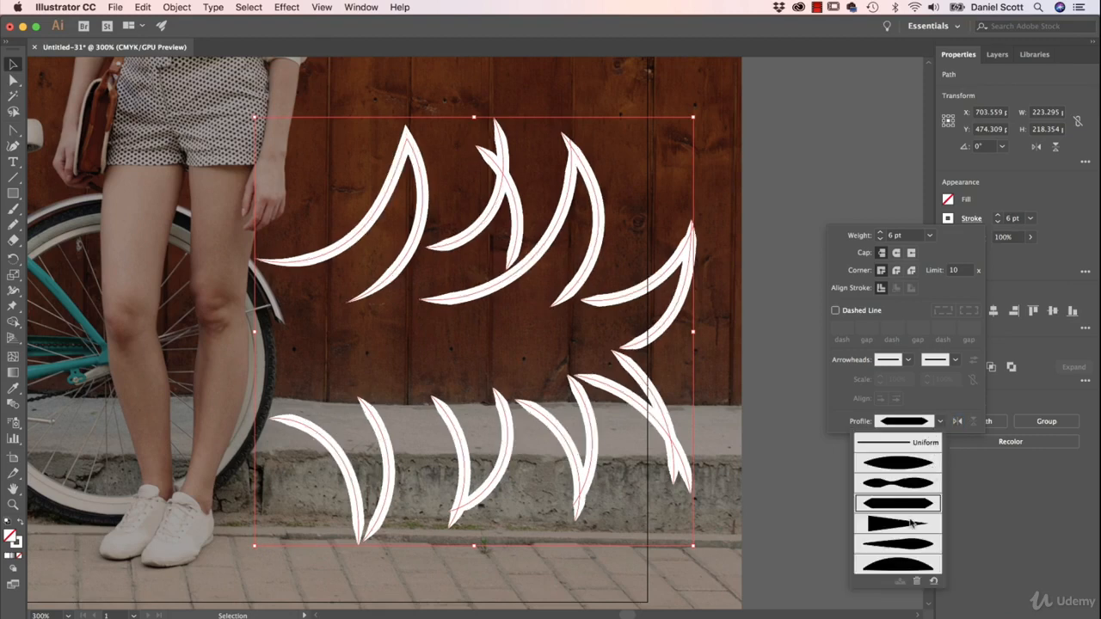
{"action": "left_click", "coordinate": [910, 522]}
Step: Apply the asymmetric teardrop-shaped width profile, with both ends pointed, to the selected strokes
{"action": "left_click", "coordinate": [938, 423]}
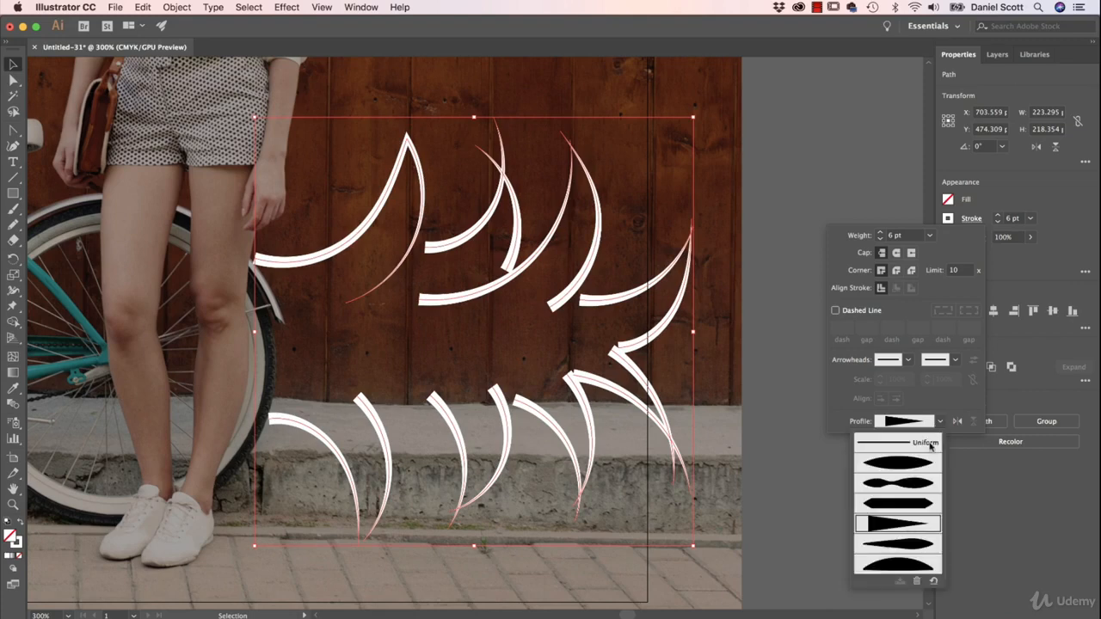
{"action": "left_click", "coordinate": [890, 545]}
{"action": "left_click", "coordinate": [940, 419]}
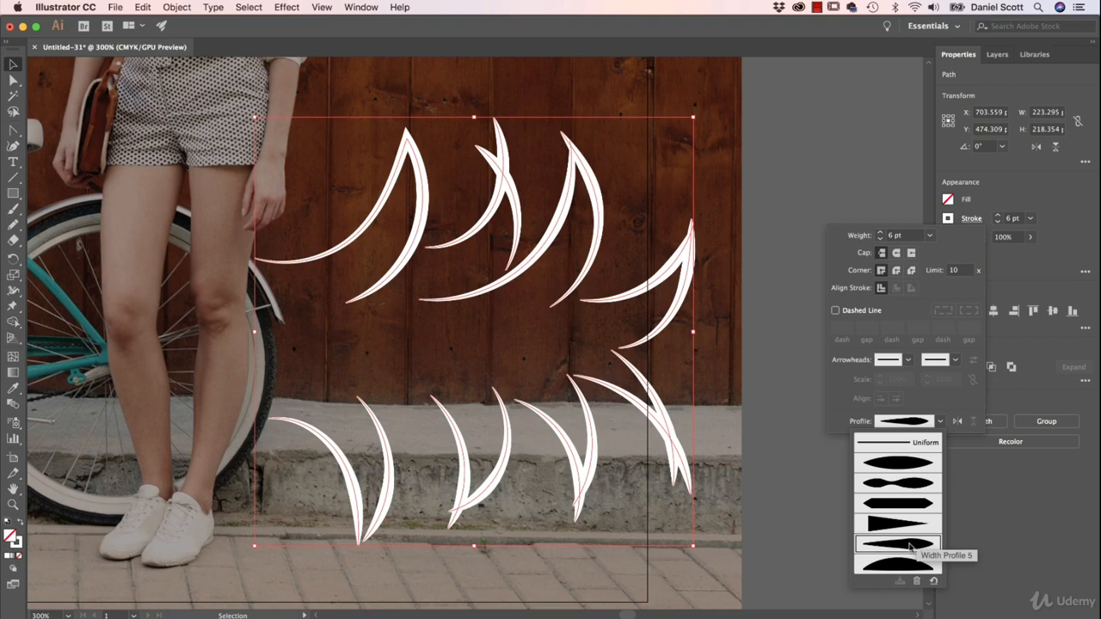
{"action": "left_click", "coordinate": [943, 391]}
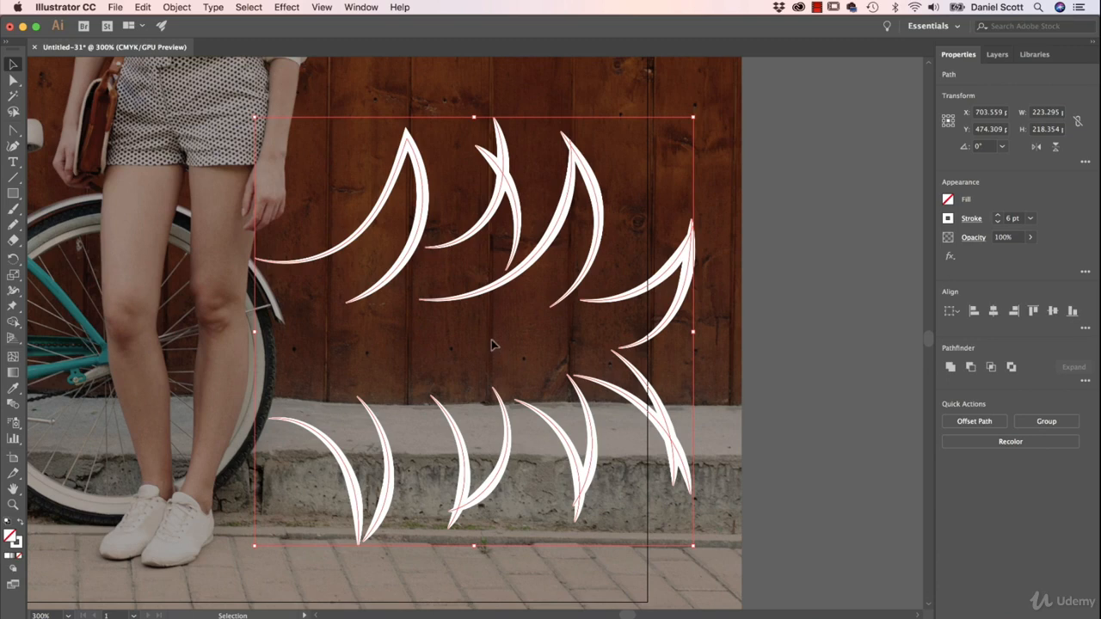
Step: Draw two freehand Pencil arcs around the bicycle's pedals, one above and one below, together spanning about 79 by 94 pt
{"action": "key", "text": "space"}
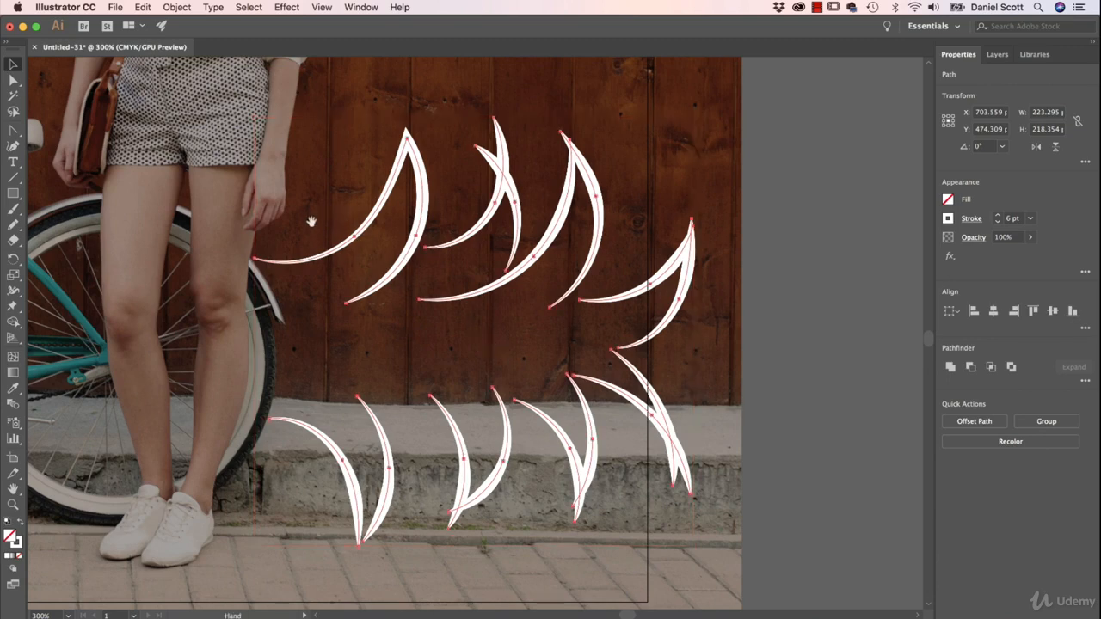
{"action": "left_click_drag", "start_coordinate": [310, 221], "coordinate": [682, 258]}
{"action": "left_click_drag", "start_coordinate": [375, 307], "coordinate": [519, 229]}
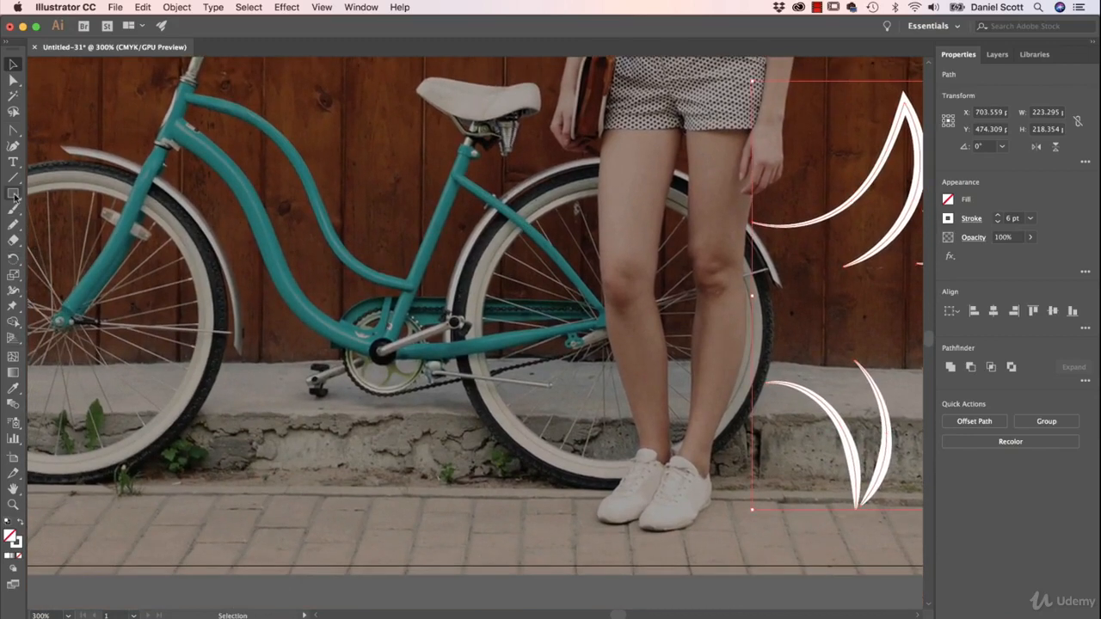
{"action": "left_click", "coordinate": [14, 225]}
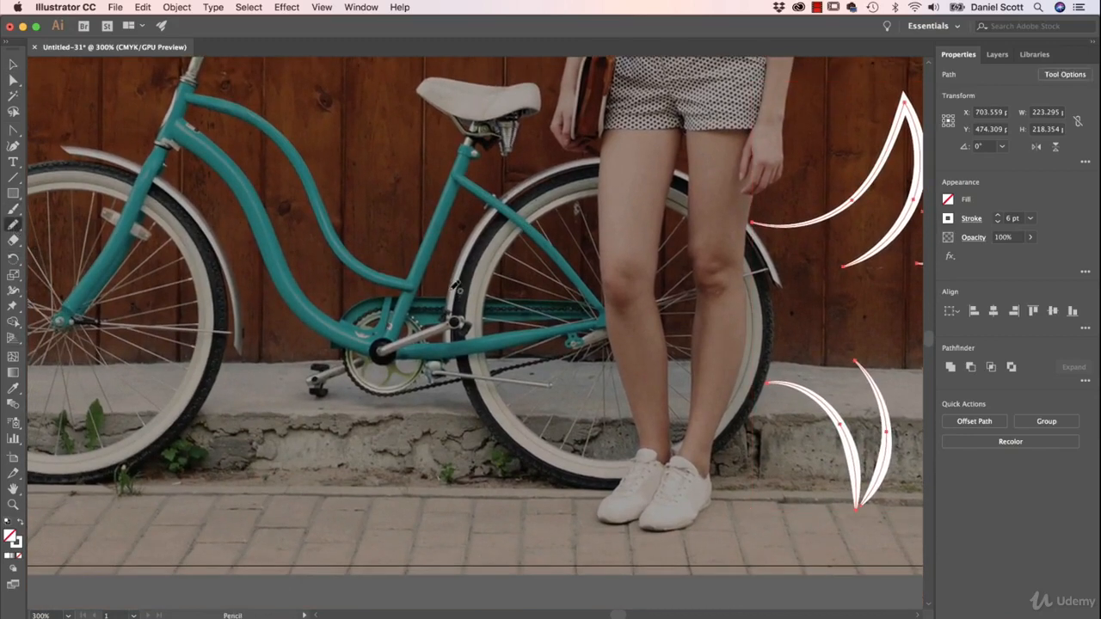
{"action": "mouse_move", "coordinate": [453, 288]}
{"action": "left_mouse_down"}
{"action": "mouse_move", "coordinate": [443, 245]}
{"action": "mouse_move", "coordinate": [314, 249]}
{"action": "mouse_move", "coordinate": [315, 307]}
{"action": "left_mouse_up"}
{"action": "key", "text": "super+z"}
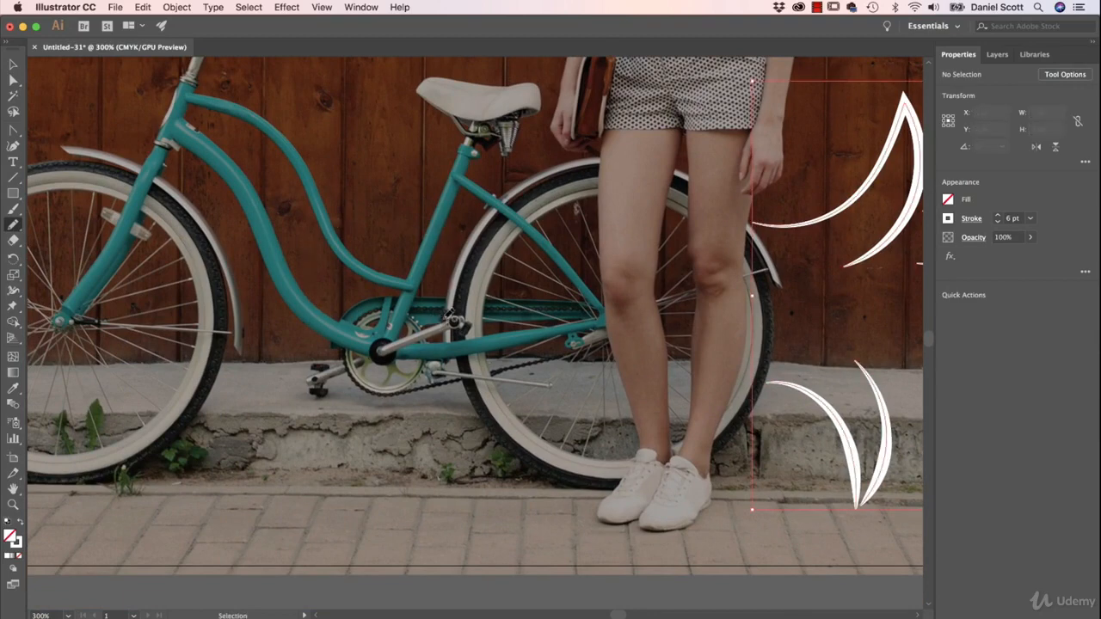
{"action": "mouse_move", "coordinate": [456, 292]}
{"action": "left_mouse_down"}
{"action": "mouse_move", "coordinate": [413, 266]}
{"action": "mouse_move", "coordinate": [323, 277]}
{"action": "mouse_move", "coordinate": [309, 338]}
{"action": "left_mouse_up"}
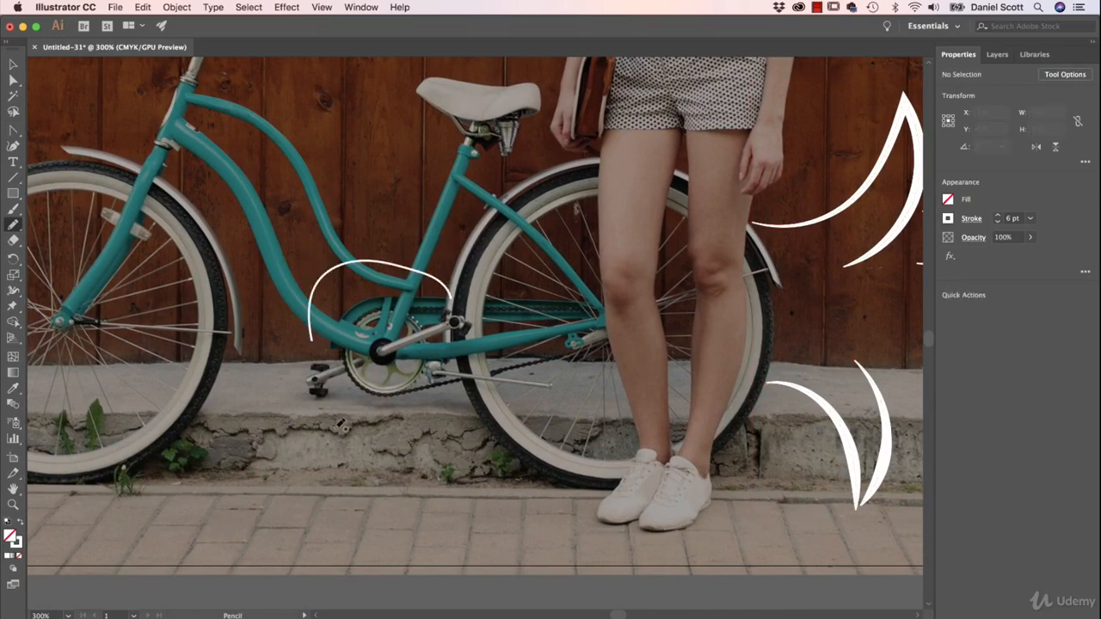
{"action": "mouse_move", "coordinate": [337, 427]}
{"action": "left_mouse_down"}
{"action": "mouse_move", "coordinate": [431, 441]}
{"action": "mouse_move", "coordinate": [469, 350]}
{"action": "left_mouse_up"}
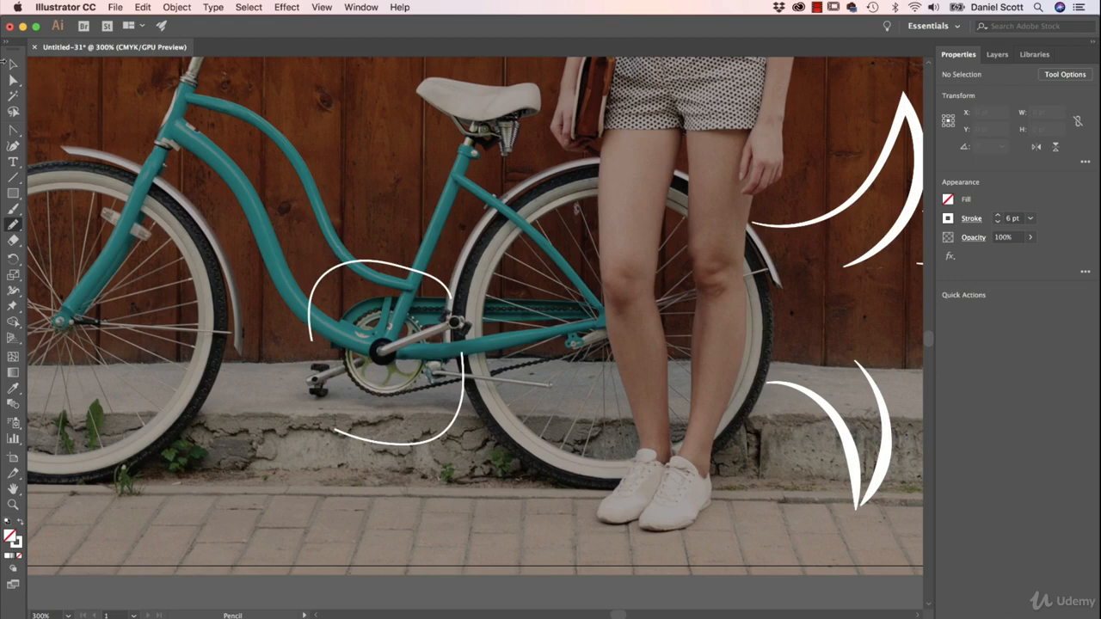
Step: Select both arcs around the pedals and apply the Arrow 1 arrowhead to their start points
{"action": "left_click", "coordinate": [13, 65]}
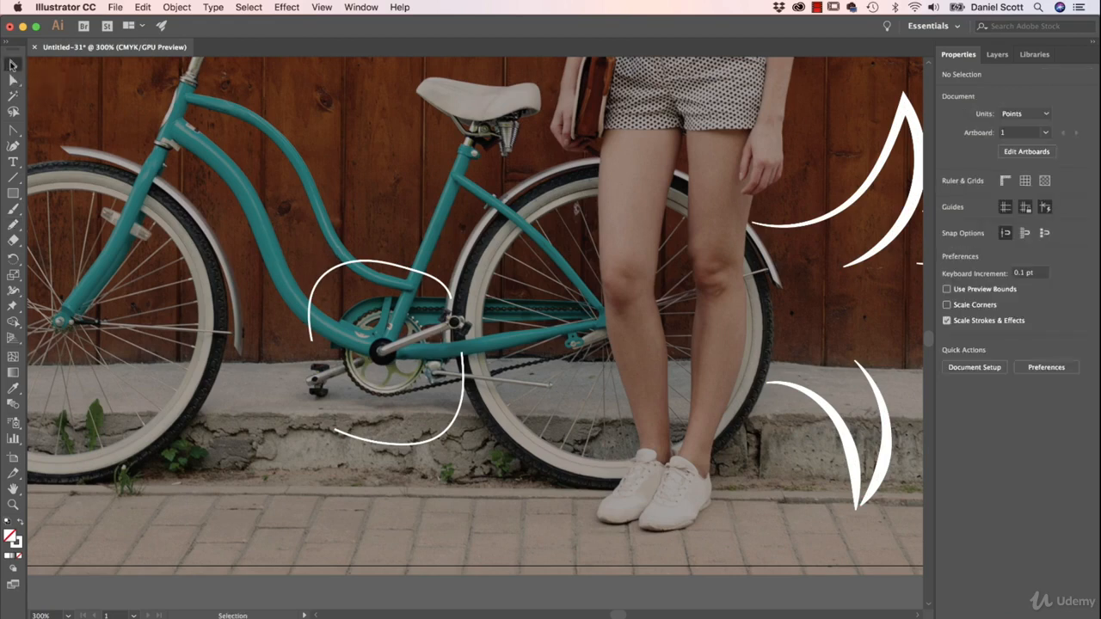
{"action": "left_click", "coordinate": [430, 282]}
{"action": "left_click", "coordinate": [340, 432], "text": "shift"}
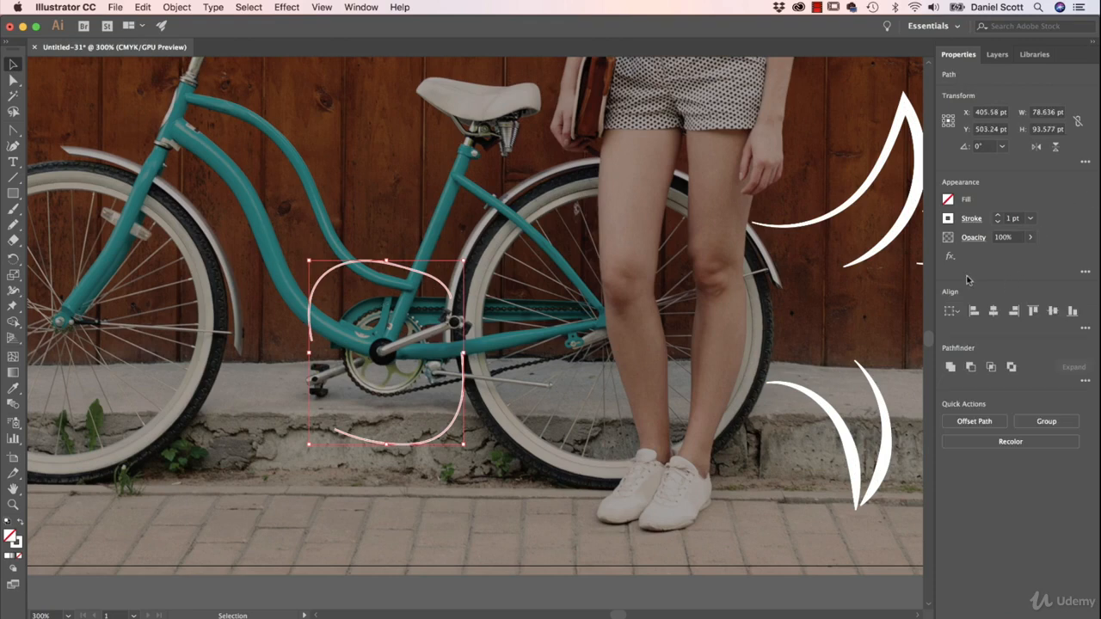
{"action": "left_click", "coordinate": [971, 220]}
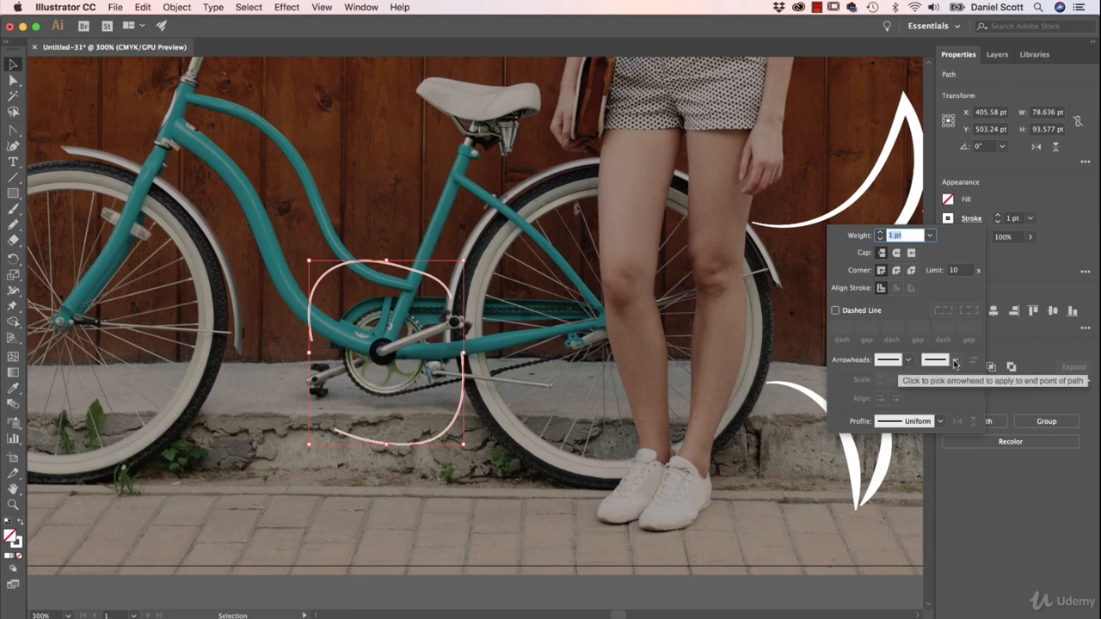
{"action": "left_click", "coordinate": [907, 359]}
{"action": "left_click", "coordinate": [817, 404]}
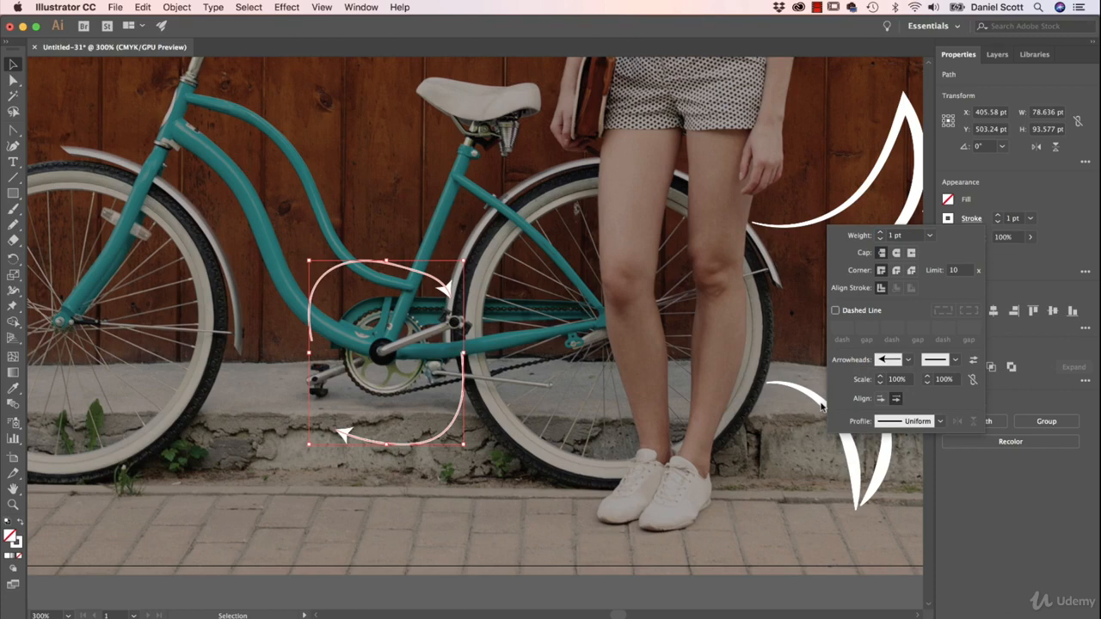
Step: Set the pedal arcs' start arrowhead to the Arrow 20 feathered tail and their end arrowhead to Arrow 2
{"action": "left_click", "coordinate": [908, 361]}
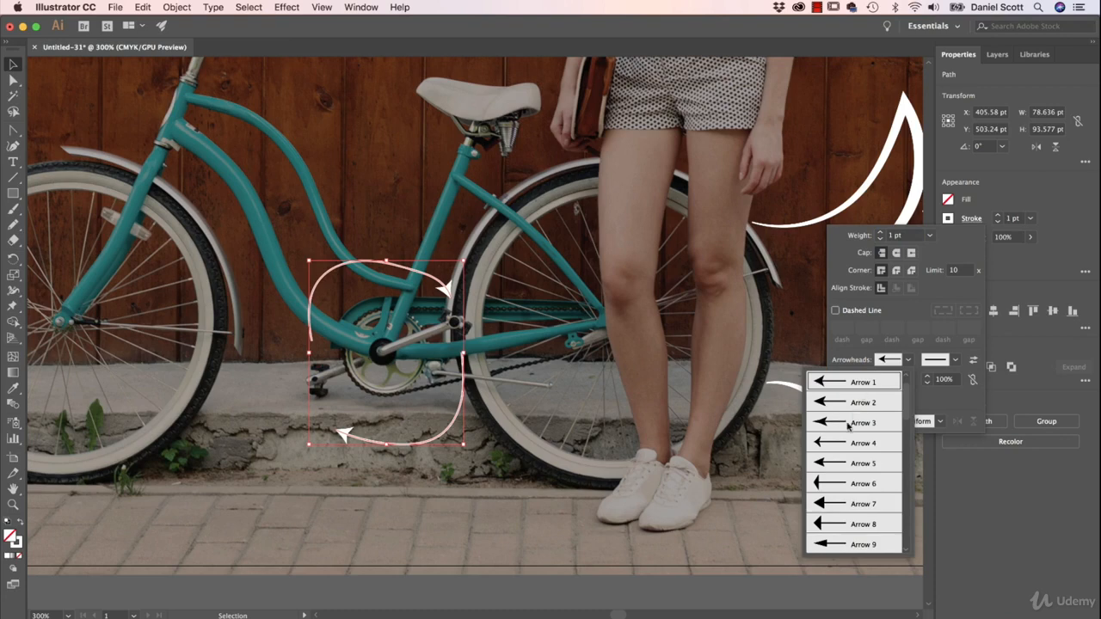
{"action": "scroll", "coordinate": [860, 470], "scroll_direction": "down", "scroll_amount": 2}
{"action": "scroll", "coordinate": [852, 439], "scroll_direction": "down", "scroll_amount": 14}
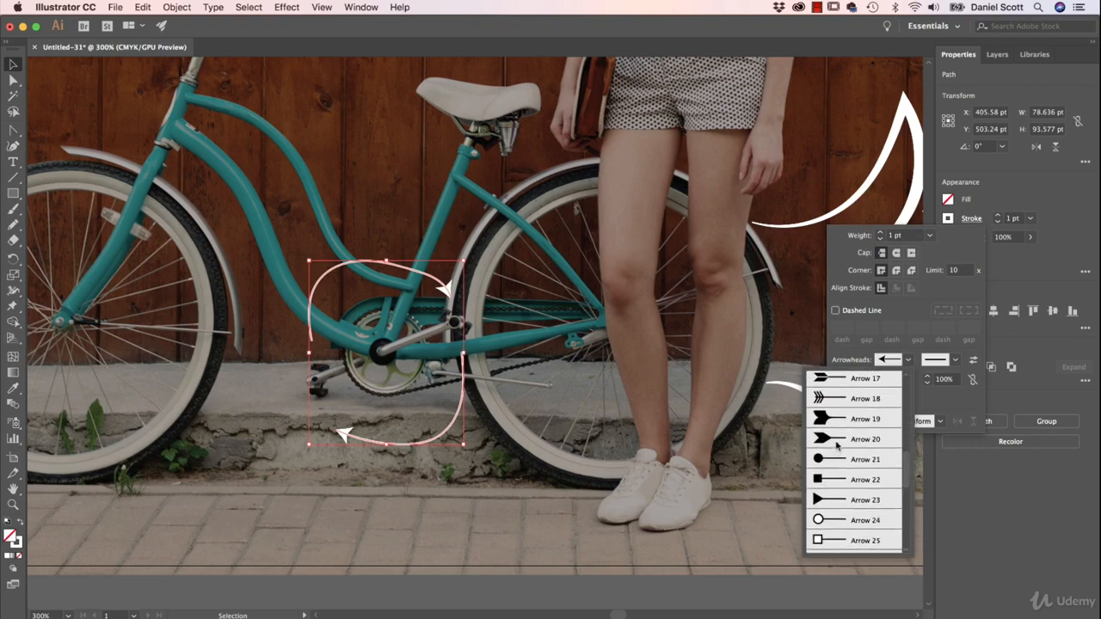
{"action": "left_click", "coordinate": [837, 441]}
{"action": "left_click", "coordinate": [954, 361]}
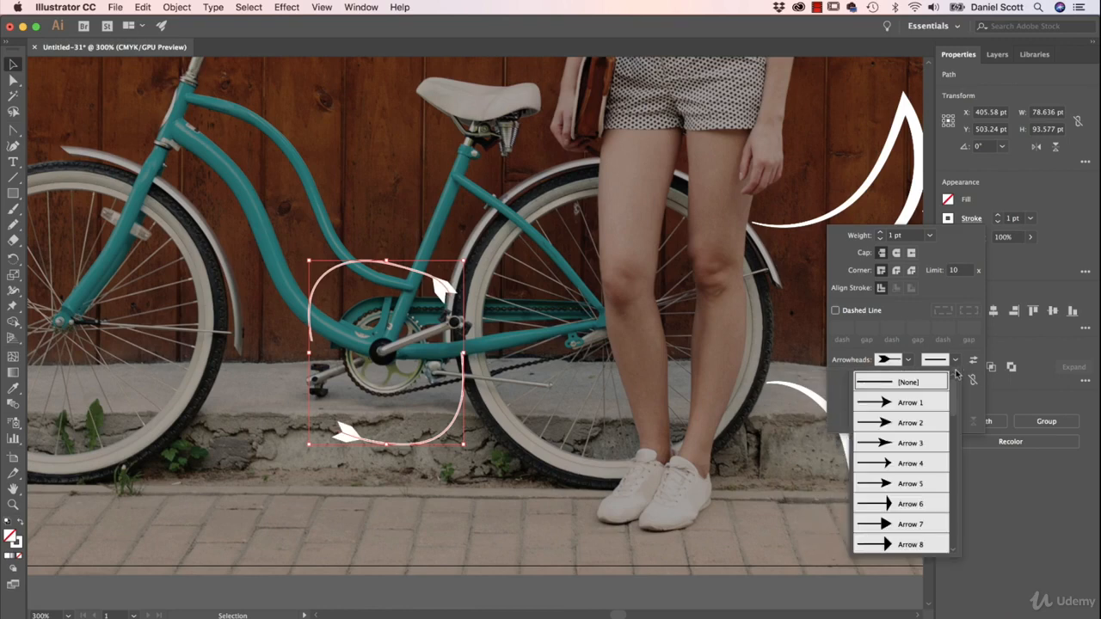
{"action": "left_click", "coordinate": [908, 422]}
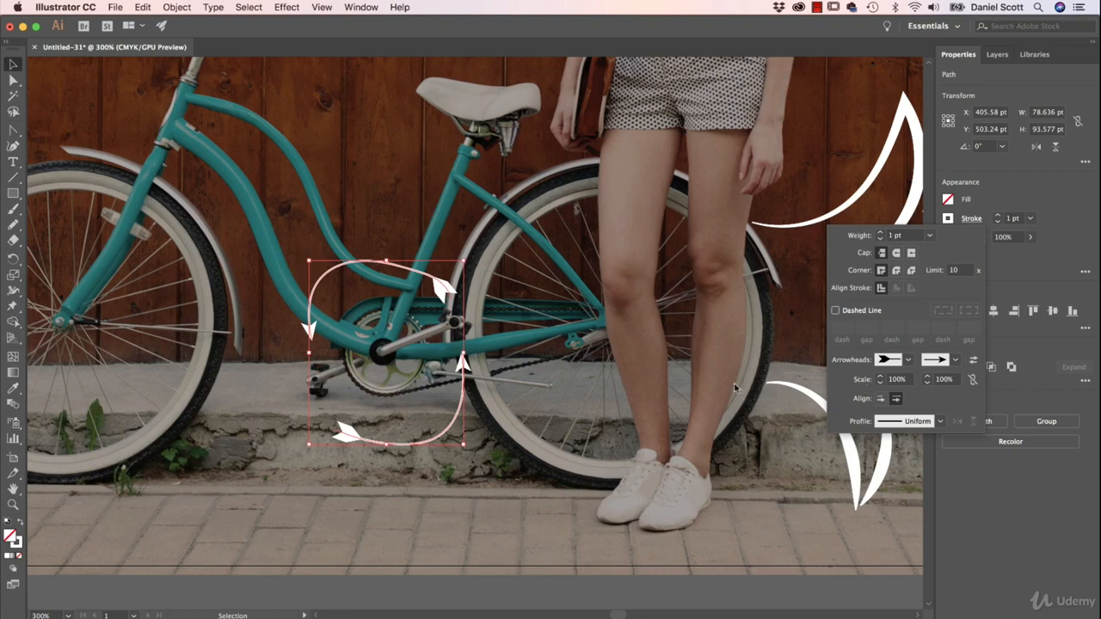
Step: Apply the asymmetric width profile that bulges off-centre and narrows at both ends to the two arcs, and deselect them
{"action": "left_click", "coordinate": [940, 421]}
{"action": "left_click", "coordinate": [883, 547]}
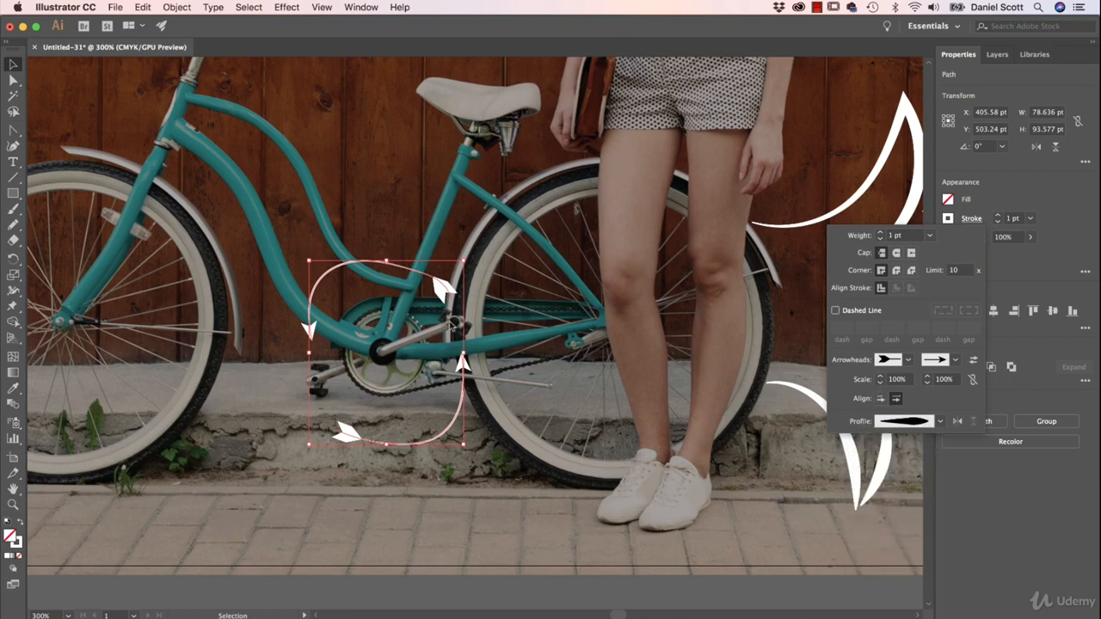
{"action": "left_click", "coordinate": [526, 296]}
{"action": "left_click", "coordinate": [527, 306]}
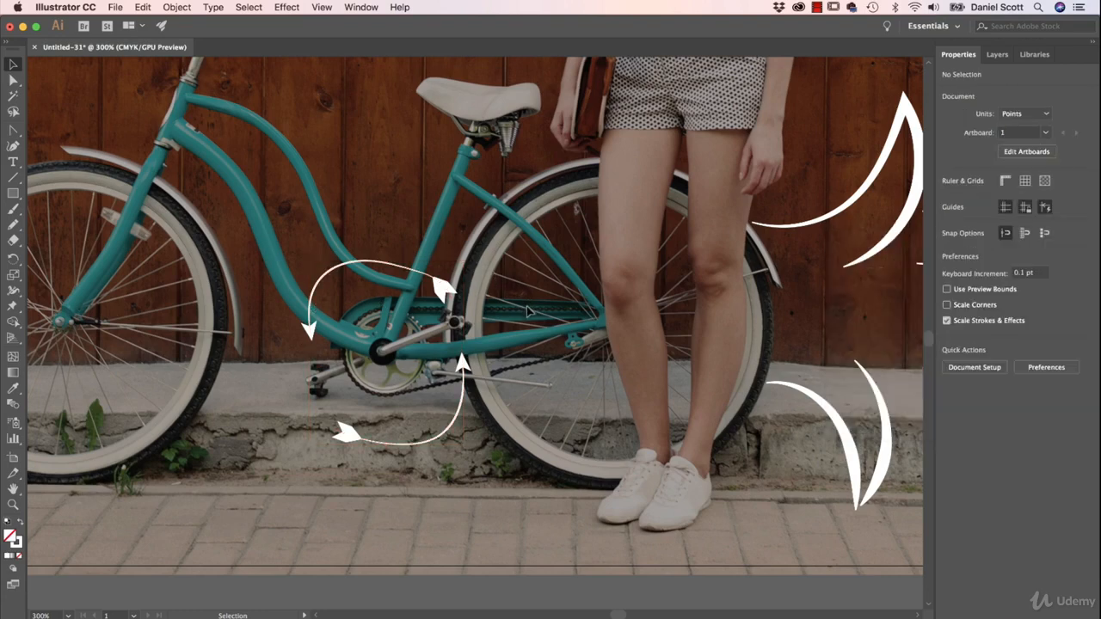
Step: Reselect both arcs around the pedals and raise their stroke weight to 4 pt
{"action": "left_click_drag", "start_coordinate": [282, 491], "coordinate": [365, 301]}
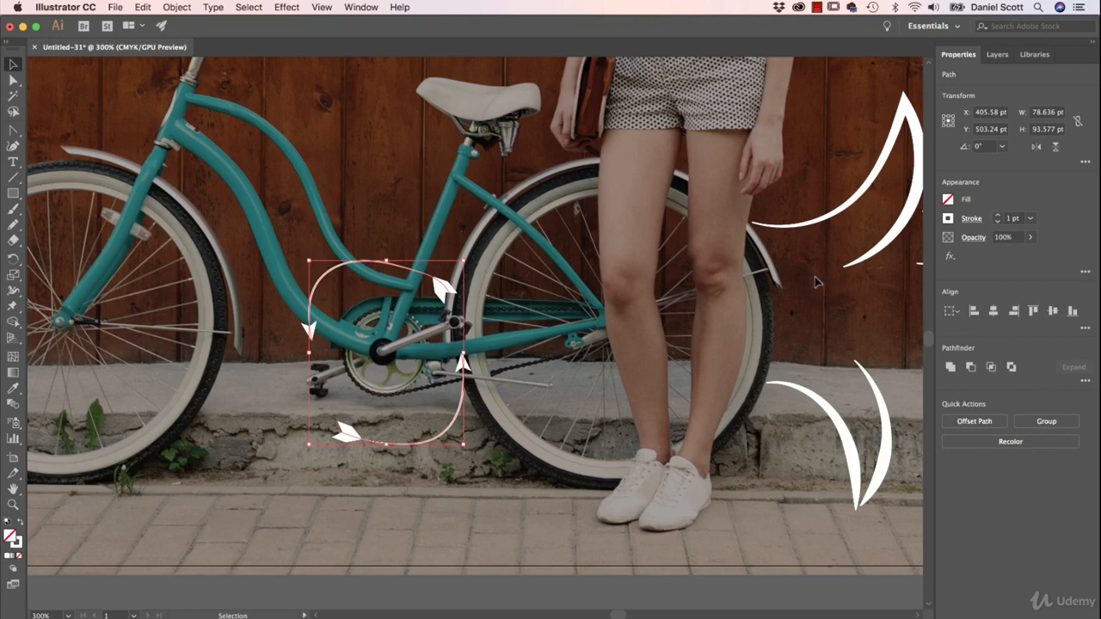
{"action": "left_click", "coordinate": [998, 215]}
{"action": "left_click", "coordinate": [998, 216]}
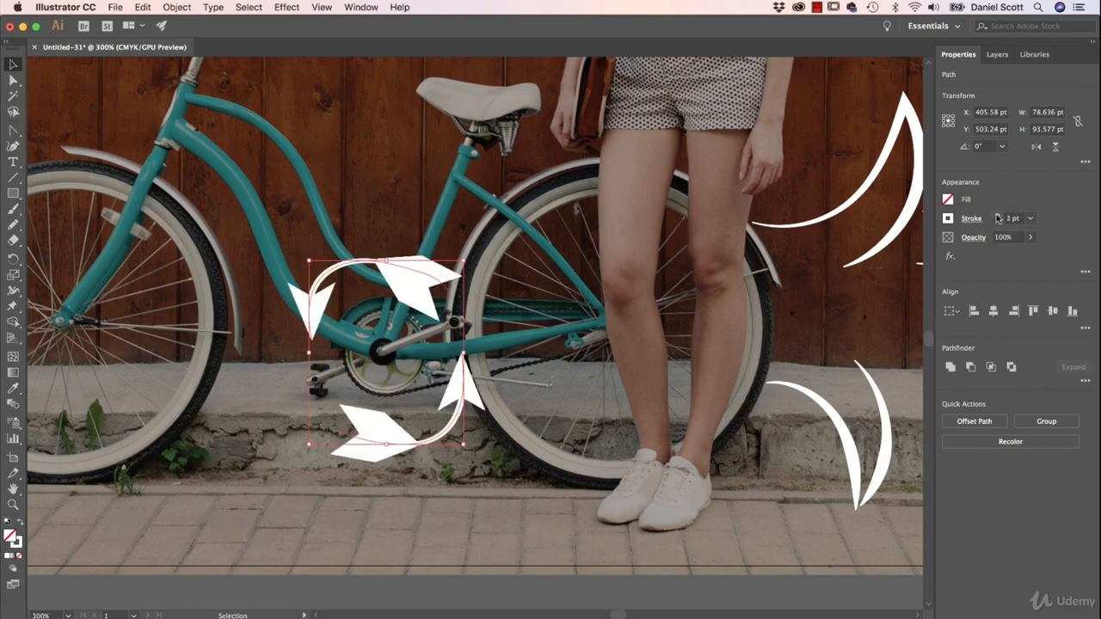
{"action": "left_click", "coordinate": [998, 216]}
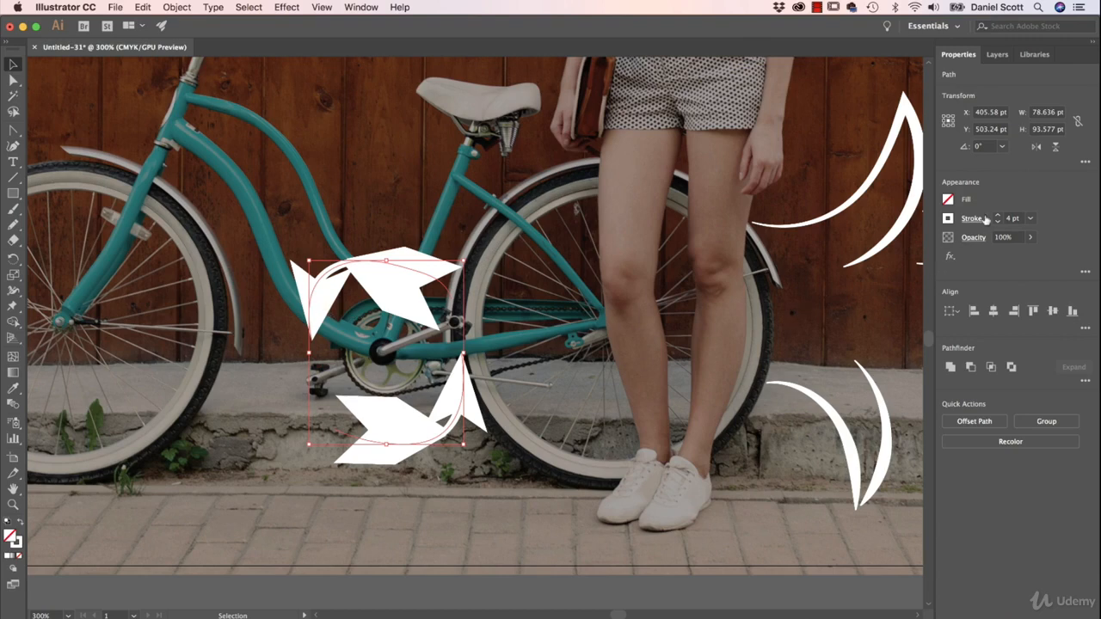
Step: Scale both the start and end arrowheads of the pedal arcs to 20%
{"action": "left_click", "coordinate": [980, 218]}
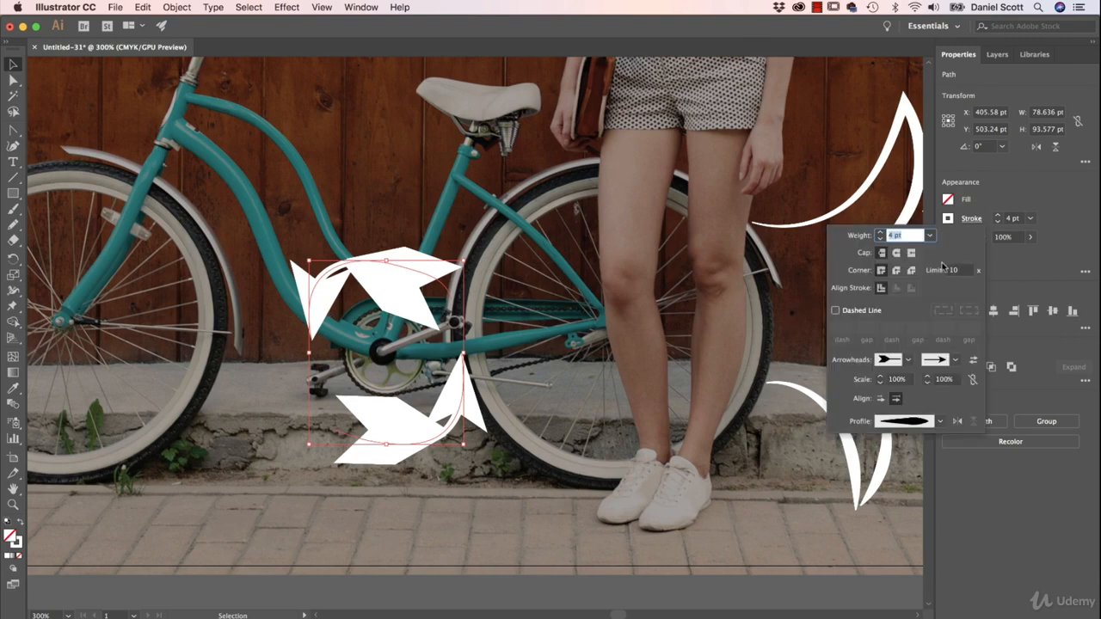
{"action": "left_click", "coordinate": [881, 382]}
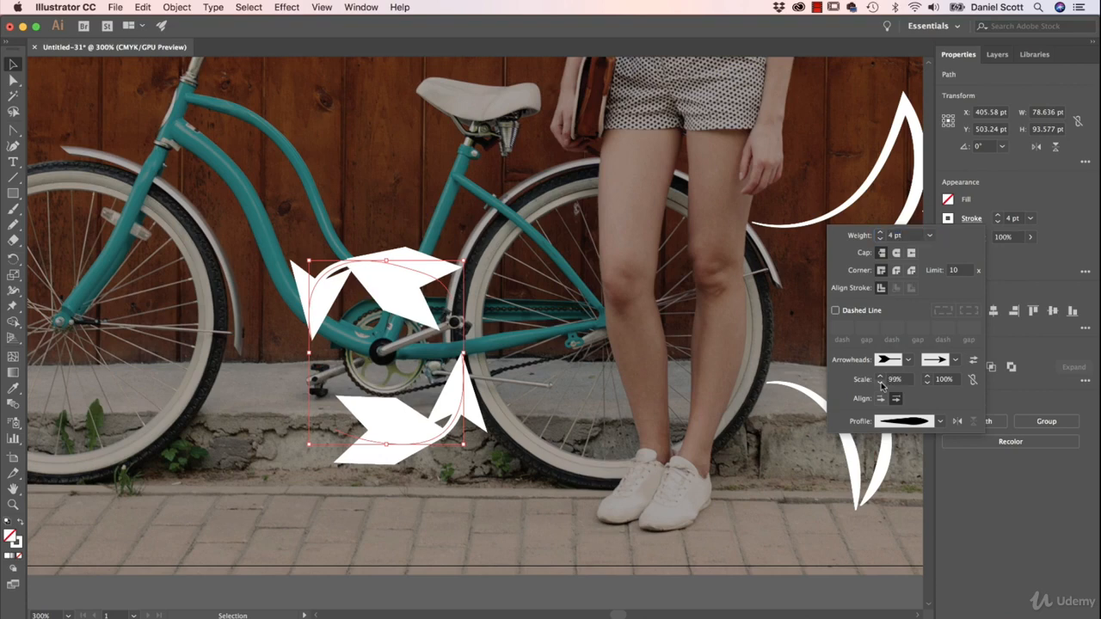
{"action": "left_click", "coordinate": [881, 382]}
{"action": "left_click", "coordinate": [881, 383]}
{"action": "left_click", "coordinate": [881, 382]}
{"action": "left_click", "coordinate": [880, 382]}
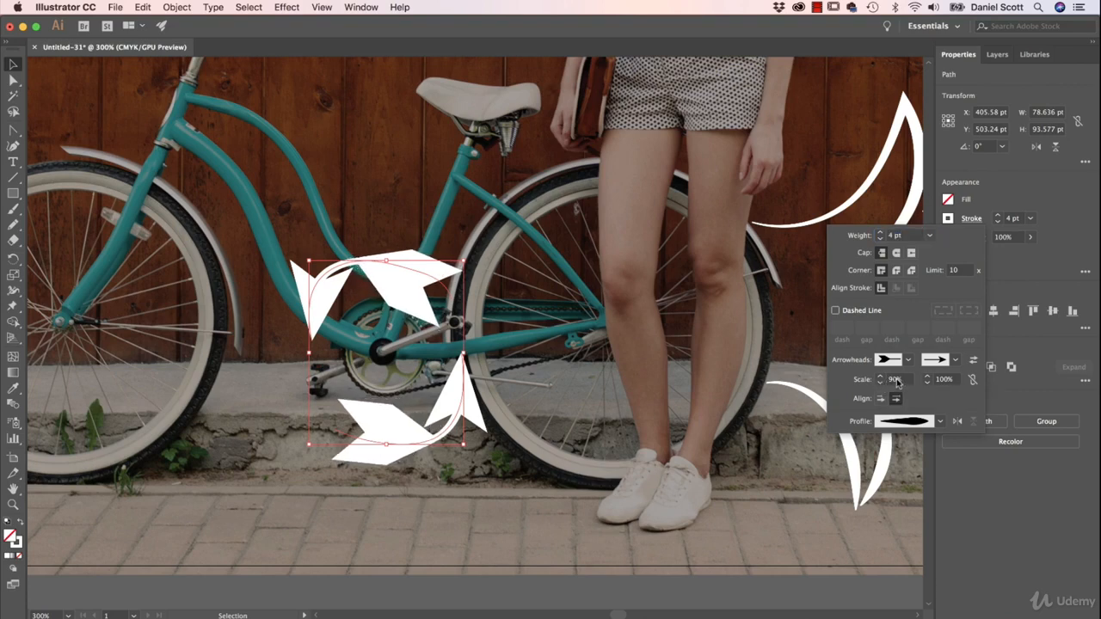
{"action": "left_click", "coordinate": [859, 379]}
{"action": "type", "text": "20"}
{"action": "key", "text": "Return"}
{"action": "left_click", "coordinate": [937, 383]}
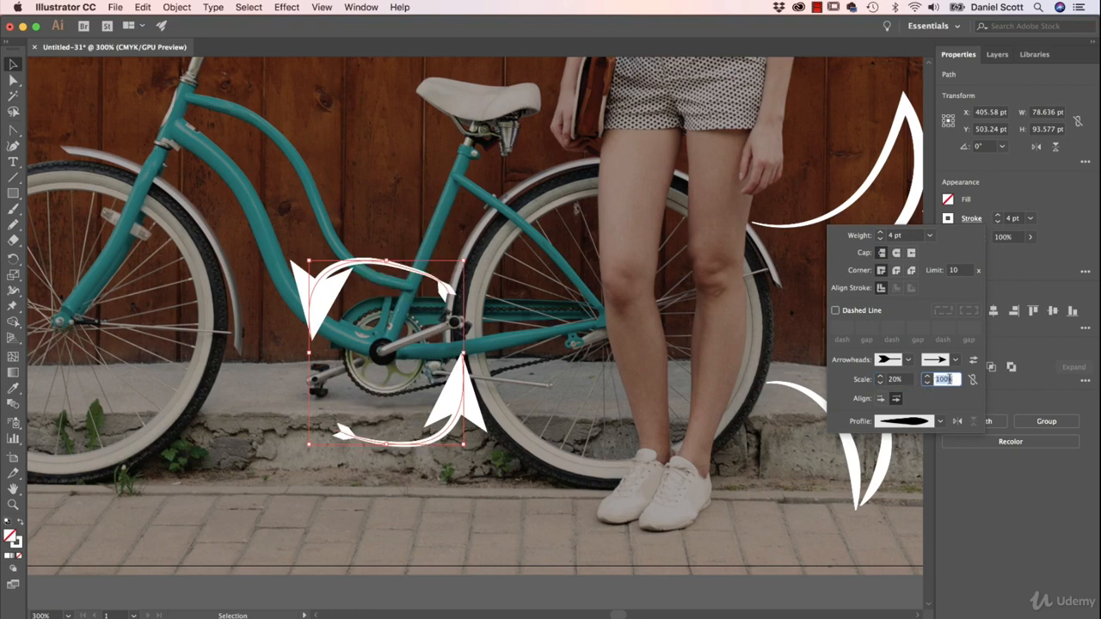
{"action": "type", "text": "20"}
{"action": "key", "text": "Return"}
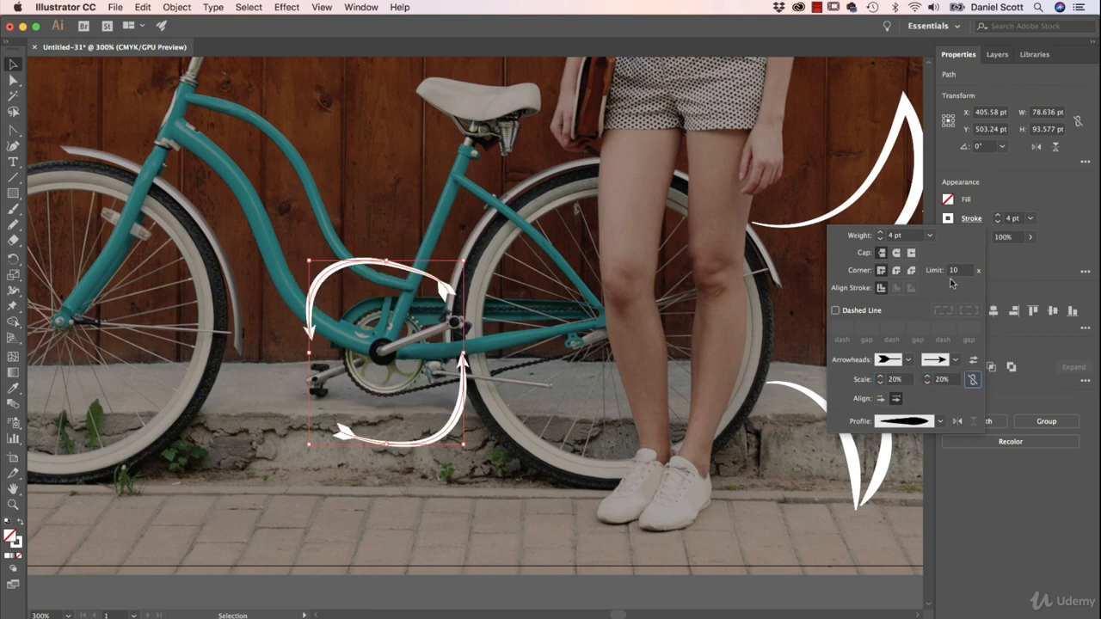
Step: Increase the arcs' stroke weight to 7 pt, flip their width profile along the path, and deselect them
{"action": "left_click", "coordinate": [879, 233]}
{"action": "left_click", "coordinate": [879, 233]}
{"action": "left_click", "coordinate": [879, 233]}
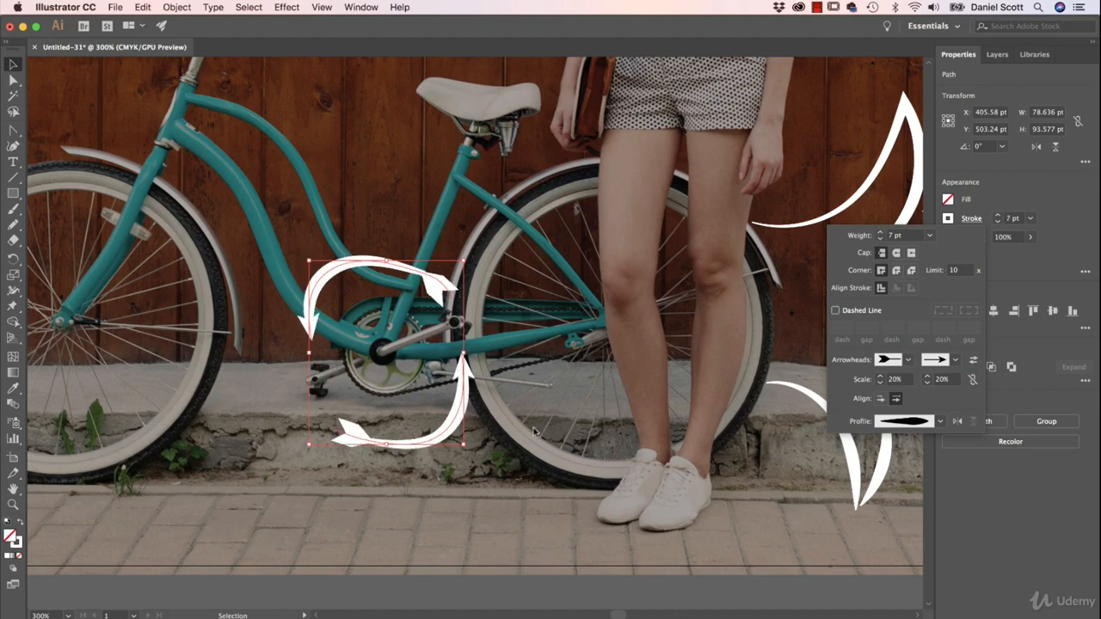
{"action": "left_click", "coordinate": [954, 421]}
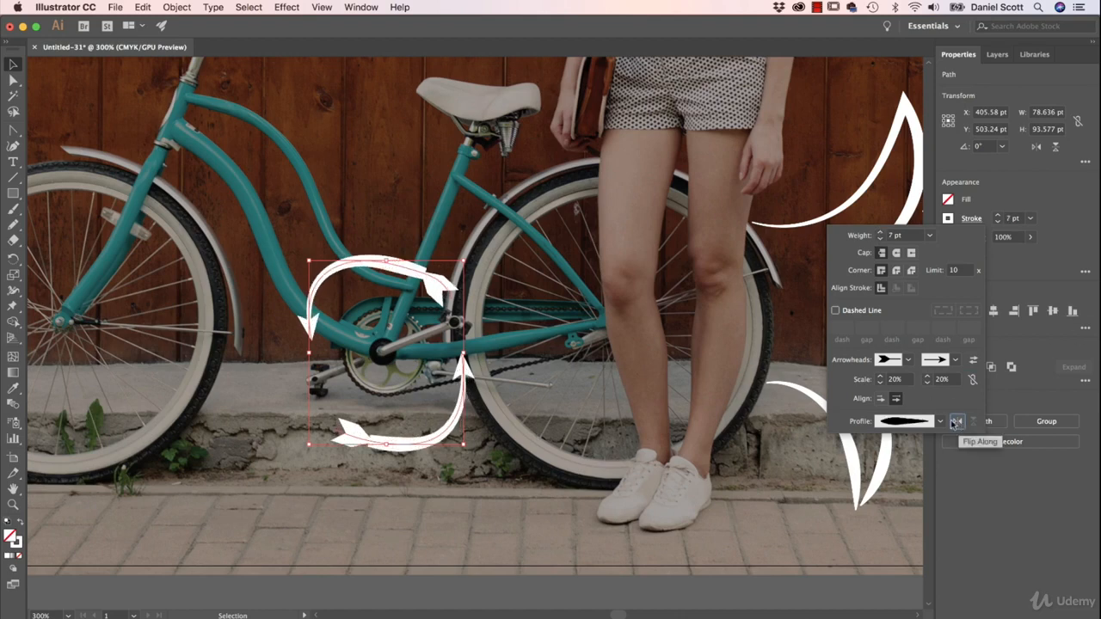
{"action": "left_click", "coordinate": [545, 447]}
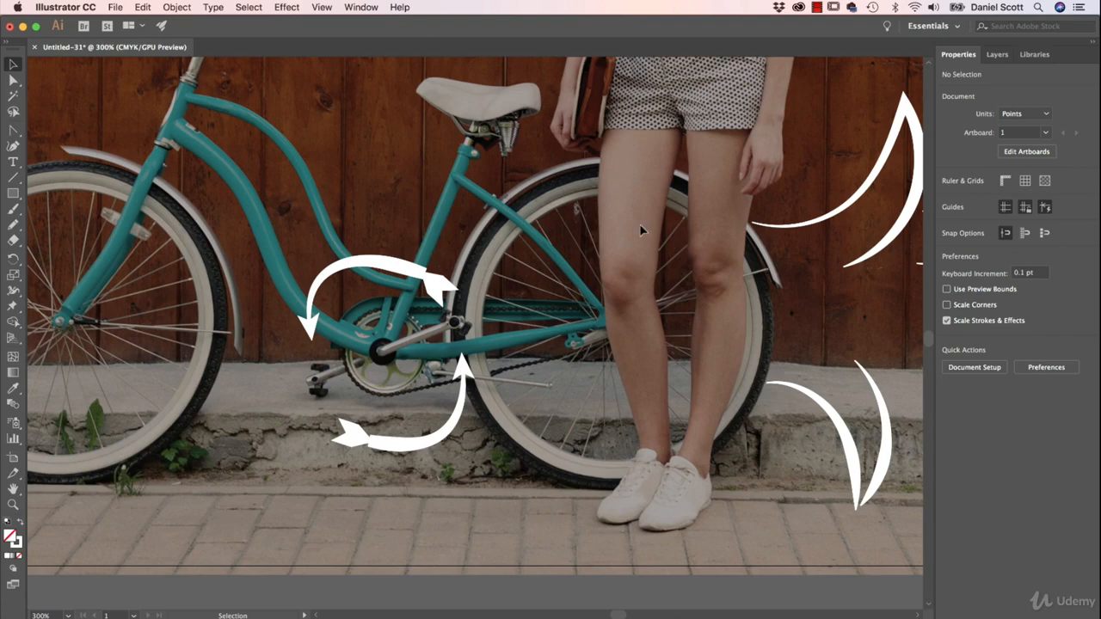
Step: Draw a closed freehand Pencil outline around the whole standing woman, about 177 pt wide and 480 pt high
{"action": "key", "text": "super+minus"}
{"action": "key", "text": "super+minus"}
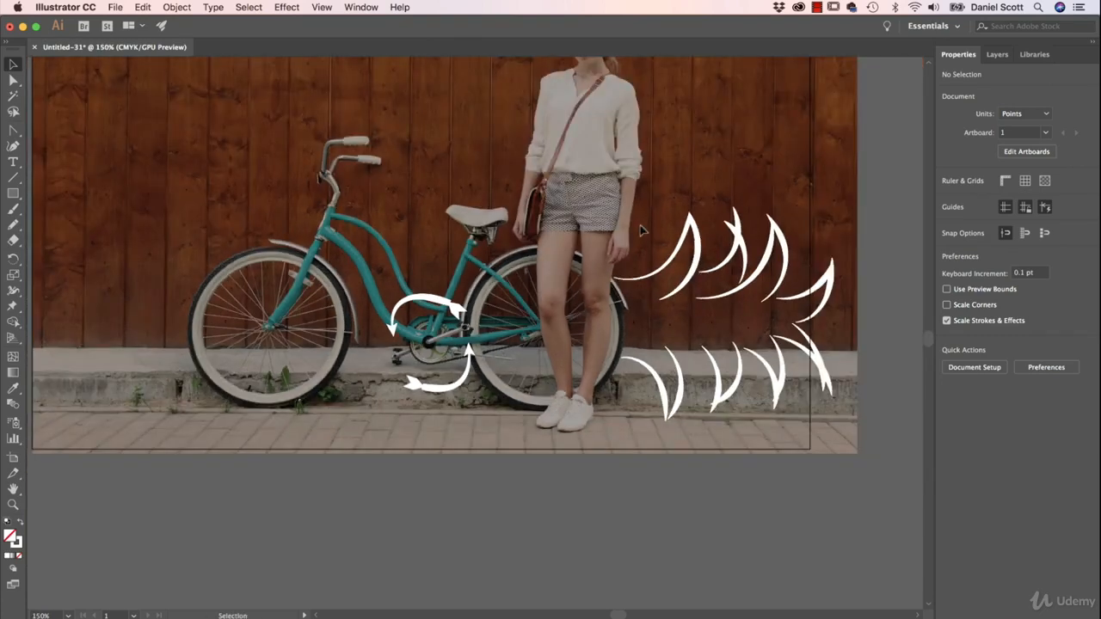
{"action": "key", "text": "a"}
{"action": "left_click_drag", "start_coordinate": [667, 254], "coordinate": [597, 374]}
{"action": "key", "text": "v"}
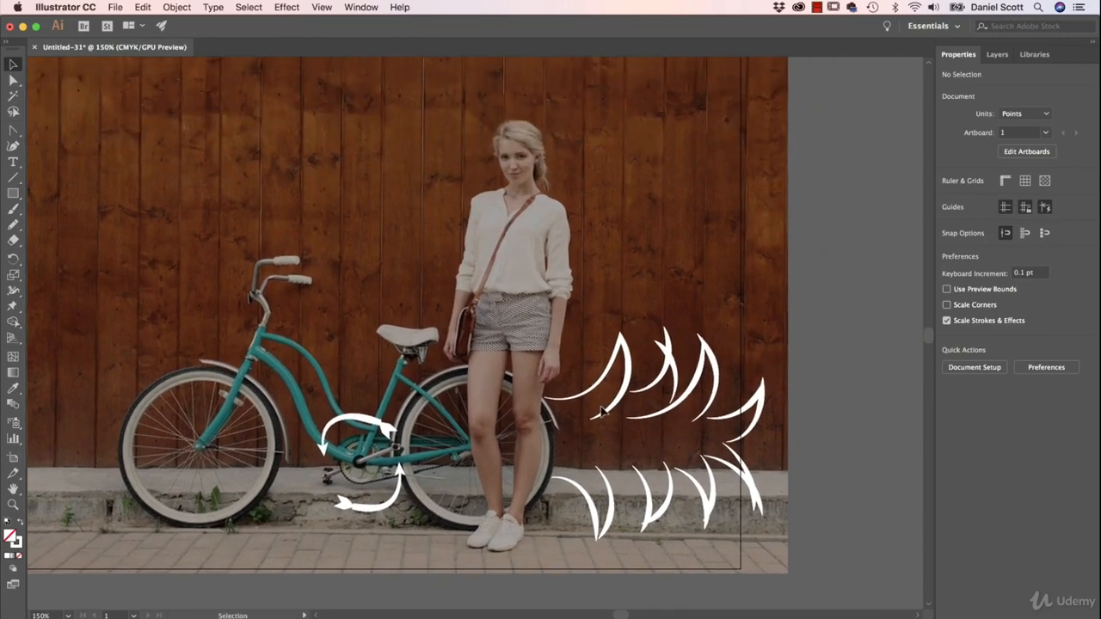
{"action": "scroll", "coordinate": [559, 258], "scroll_direction": "up", "scroll_amount": 2}
{"action": "scroll", "coordinate": [559, 258], "scroll_direction": "right", "scroll_amount": 1}
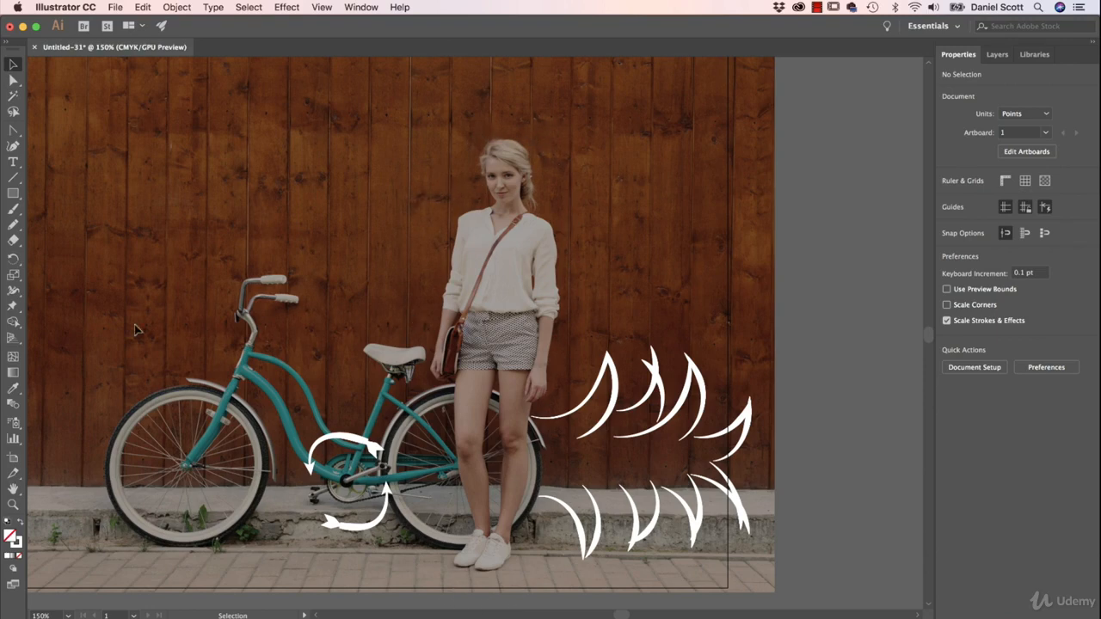
{"action": "left_click", "coordinate": [13, 223]}
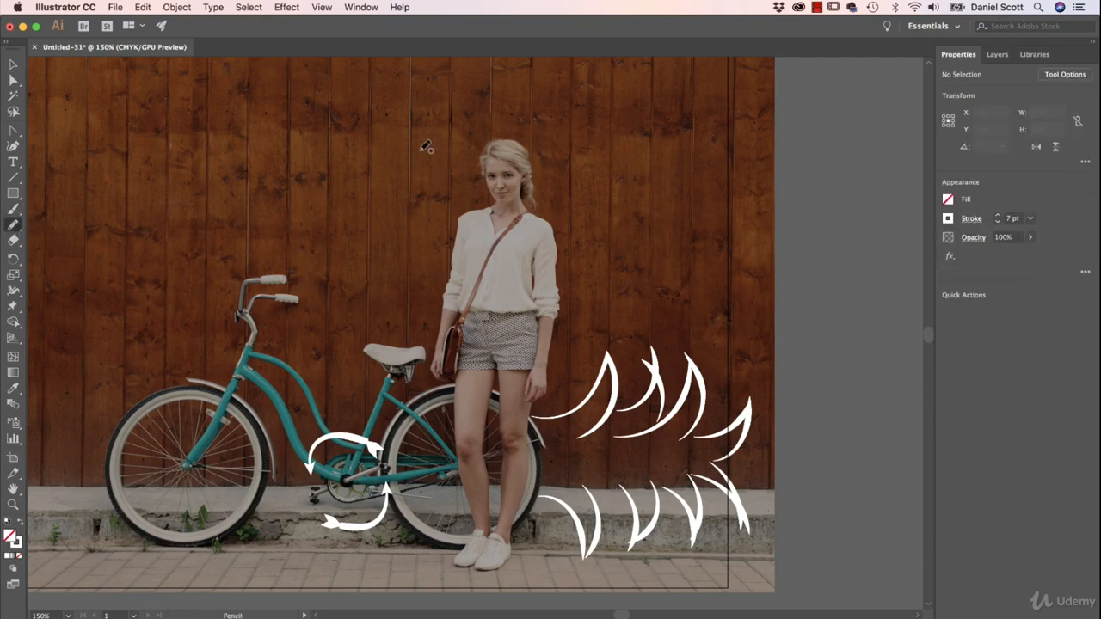
{"action": "mouse_move", "coordinate": [477, 126]}
{"action": "left_mouse_down"}
{"action": "mouse_move", "coordinate": [456, 154]}
{"action": "mouse_move", "coordinate": [467, 191]}
{"action": "mouse_move", "coordinate": [445, 214]}
{"action": "mouse_move", "coordinate": [413, 392]}
{"action": "mouse_move", "coordinate": [433, 507]}
{"action": "mouse_move", "coordinate": [428, 569]}
{"action": "mouse_move", "coordinate": [443, 586]}
{"action": "mouse_move", "coordinate": [475, 592]}
{"action": "mouse_move", "coordinate": [528, 574]}
{"action": "mouse_move", "coordinate": [566, 503]}
{"action": "mouse_move", "coordinate": [588, 252]}
{"action": "mouse_move", "coordinate": [589, 207]}
{"action": "mouse_move", "coordinate": [554, 142]}
{"action": "mouse_move", "coordinate": [493, 121]}
{"action": "left_mouse_up"}
{"action": "left_click_drag", "start_coordinate": [480, 123], "coordinate": [483, 123]}
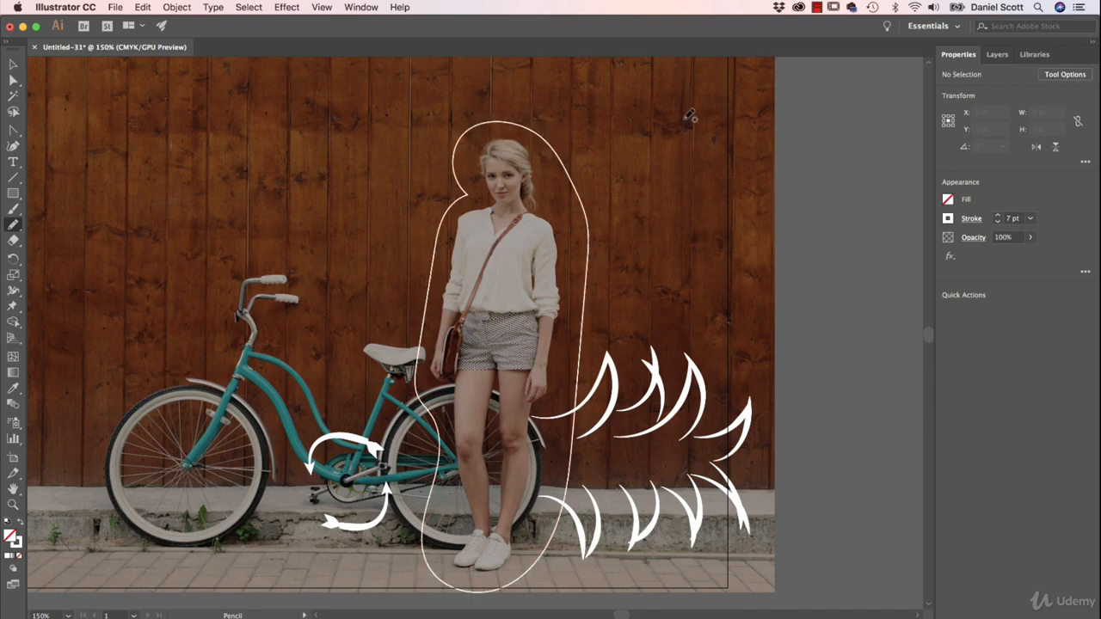
{"action": "mouse_move", "coordinate": [688, 110]}
{"action": "left_mouse_down"}
{"action": "mouse_move", "coordinate": [647, 161]}
{"action": "mouse_move", "coordinate": [693, 200]}
{"action": "mouse_move", "coordinate": [738, 165]}
{"action": "mouse_move", "coordinate": [732, 129]}
{"action": "mouse_move", "coordinate": [692, 106]}
{"action": "mouse_move", "coordinate": [761, 215]}
{"action": "left_mouse_up"}
{"action": "key", "text": "v"}
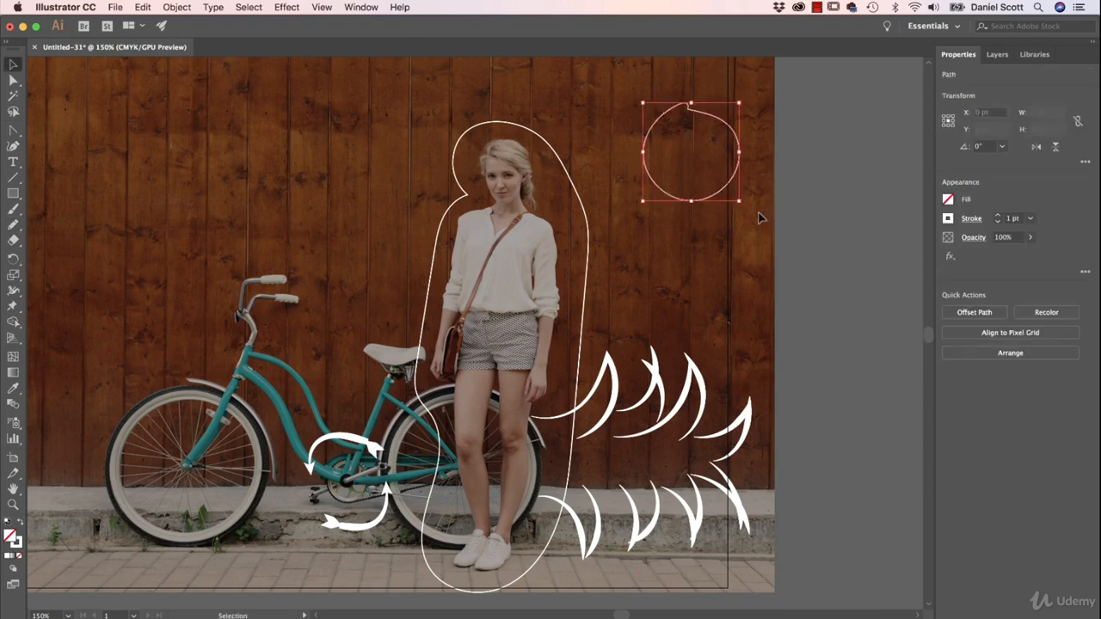
{"action": "key", "text": "Delete"}
Step: Turn the outline around the woman into a dashed line with a 12 pt dash, and deselect it
{"action": "left_click", "coordinate": [585, 201]}
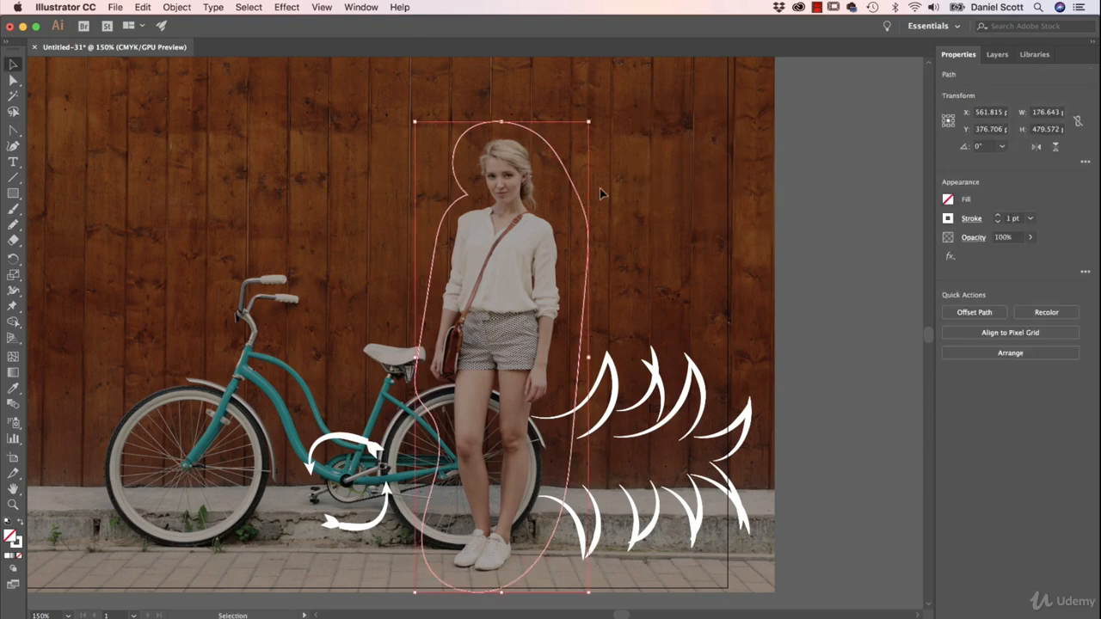
{"action": "left_click", "coordinate": [972, 219]}
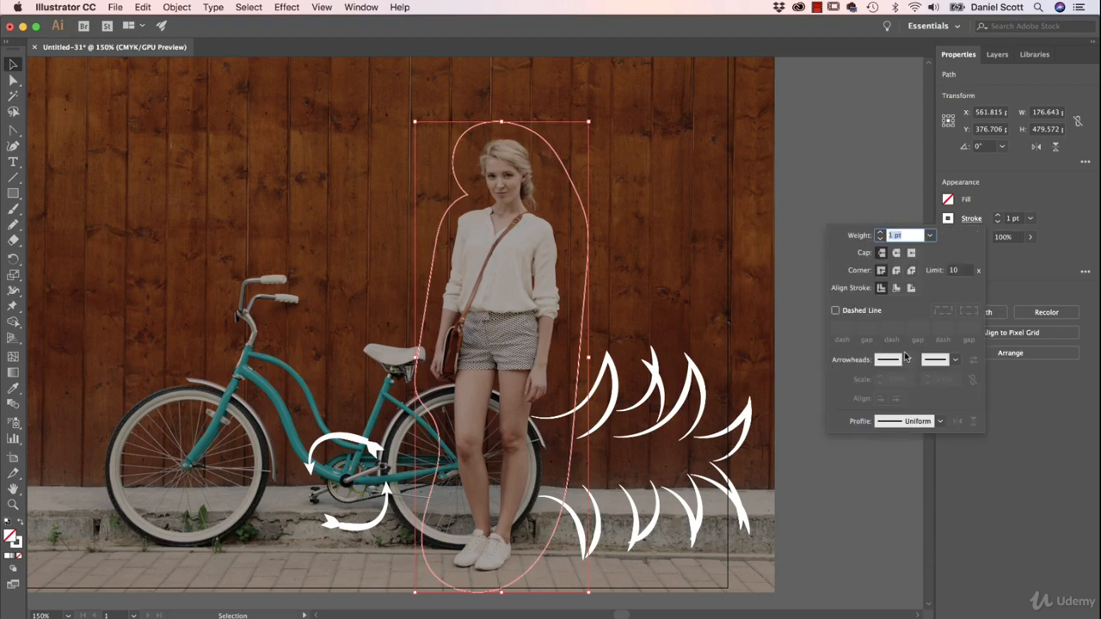
{"action": "left_click", "coordinate": [852, 314]}
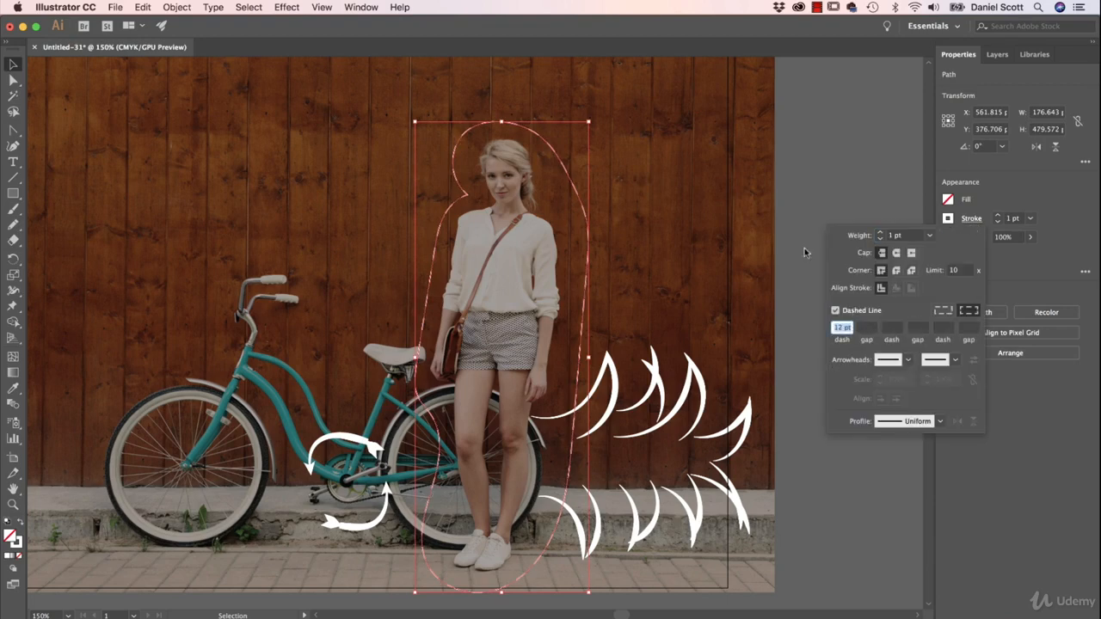
{"action": "left_click", "coordinate": [696, 131]}
{"action": "left_click", "coordinate": [677, 241]}
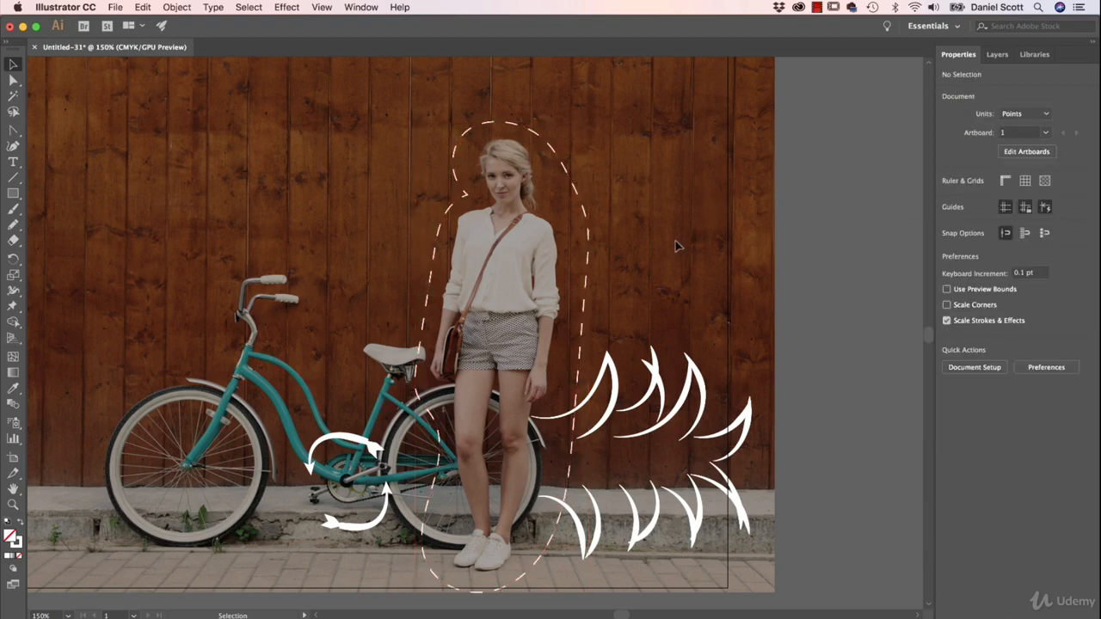
Step: Reselect the dashed outline around the woman and set its stroke weight to 6 pt
{"action": "left_click", "coordinate": [588, 280]}
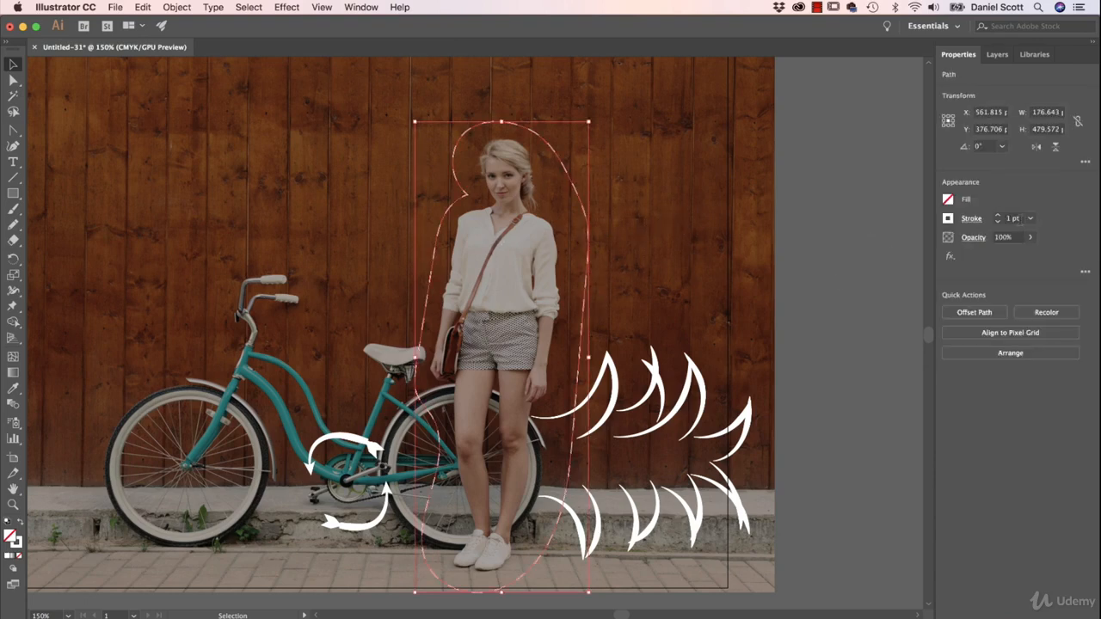
{"action": "left_click", "coordinate": [997, 216]}
{"action": "left_click", "coordinate": [998, 216]}
{"action": "left_click", "coordinate": [998, 216]}
{"action": "left_click", "coordinate": [997, 216]}
{"action": "left_click", "coordinate": [998, 216]}
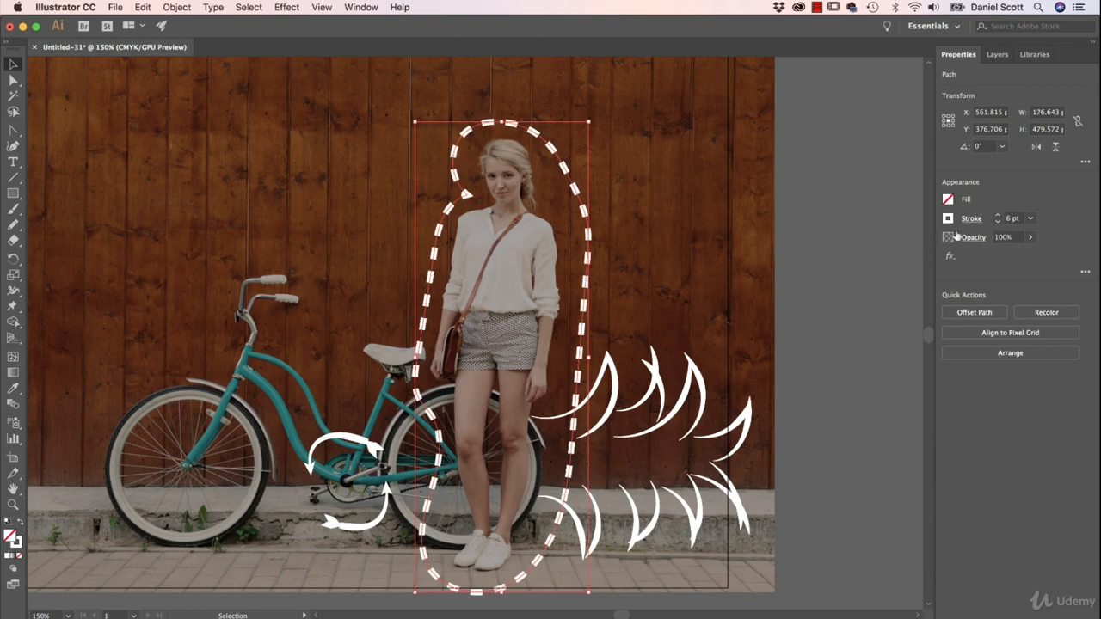
Step: Try round caps on the outline's dashes and restore the butt cap
{"action": "left_click", "coordinate": [971, 219]}
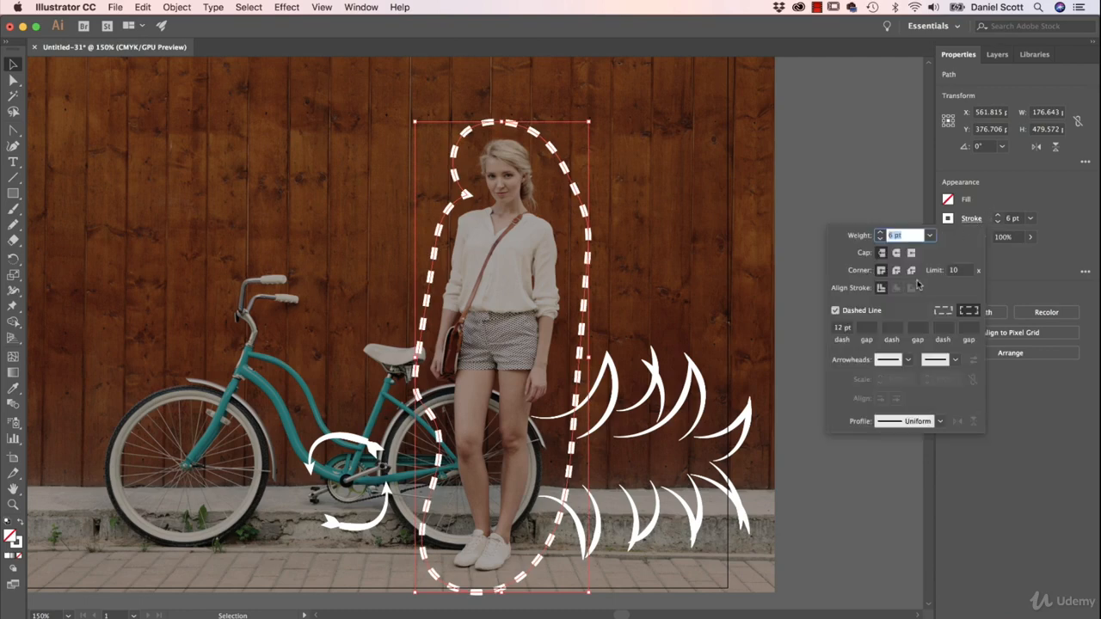
{"action": "left_click", "coordinate": [896, 253]}
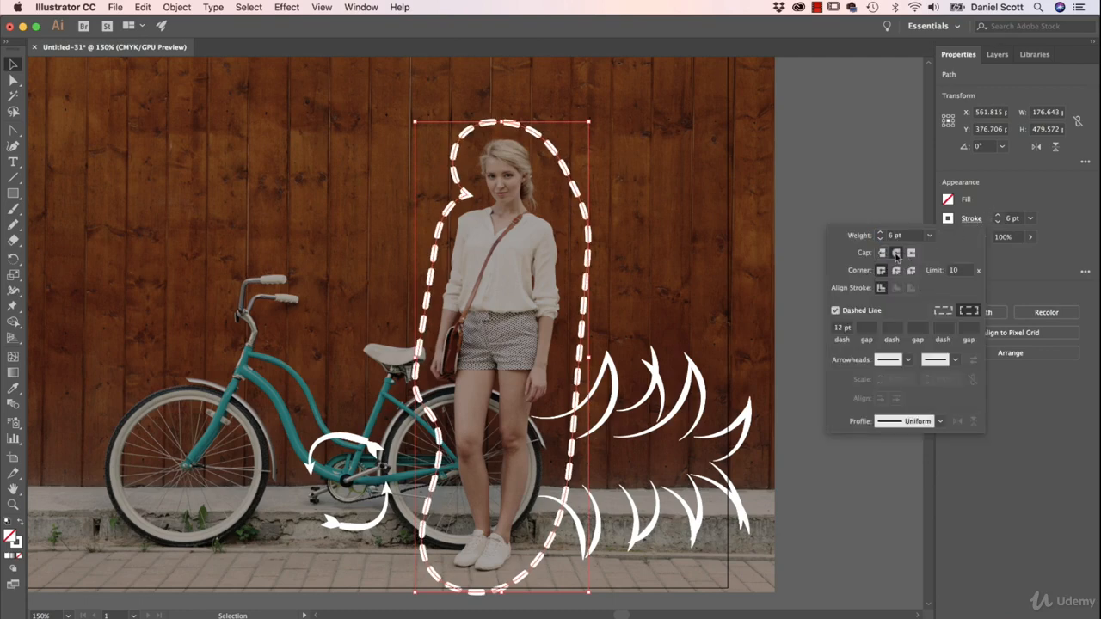
{"action": "left_click", "coordinate": [881, 253]}
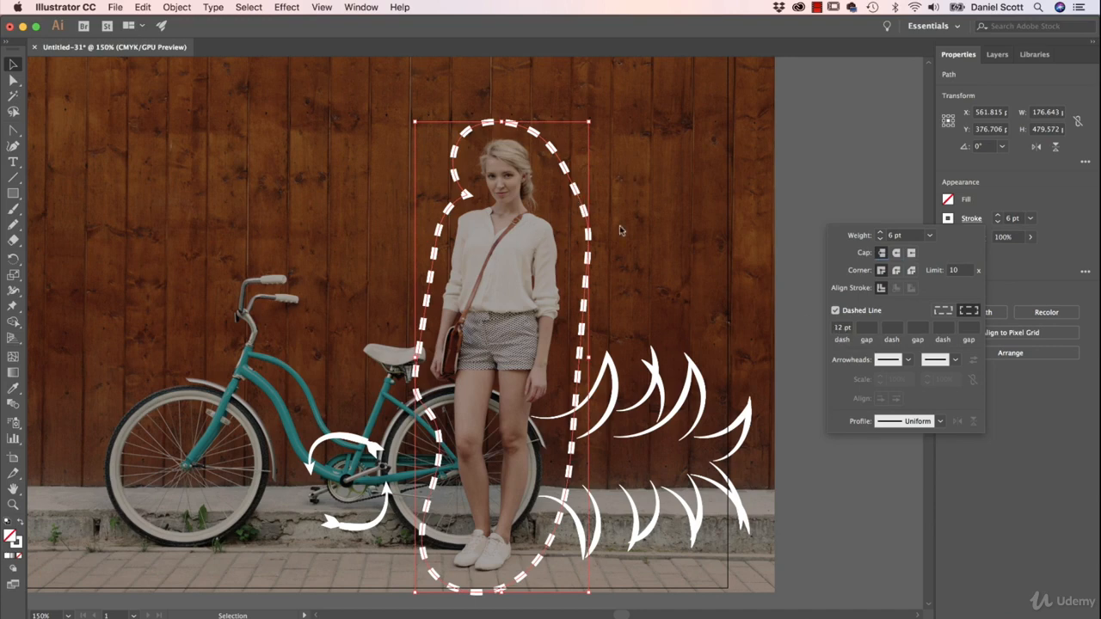
Step: Set the outline's dash length to 22 pt and its gap to 10 pt
{"action": "left_click", "coordinate": [840, 328]}
{"action": "type", "text": "22"}
{"action": "key", "text": "Tab"}
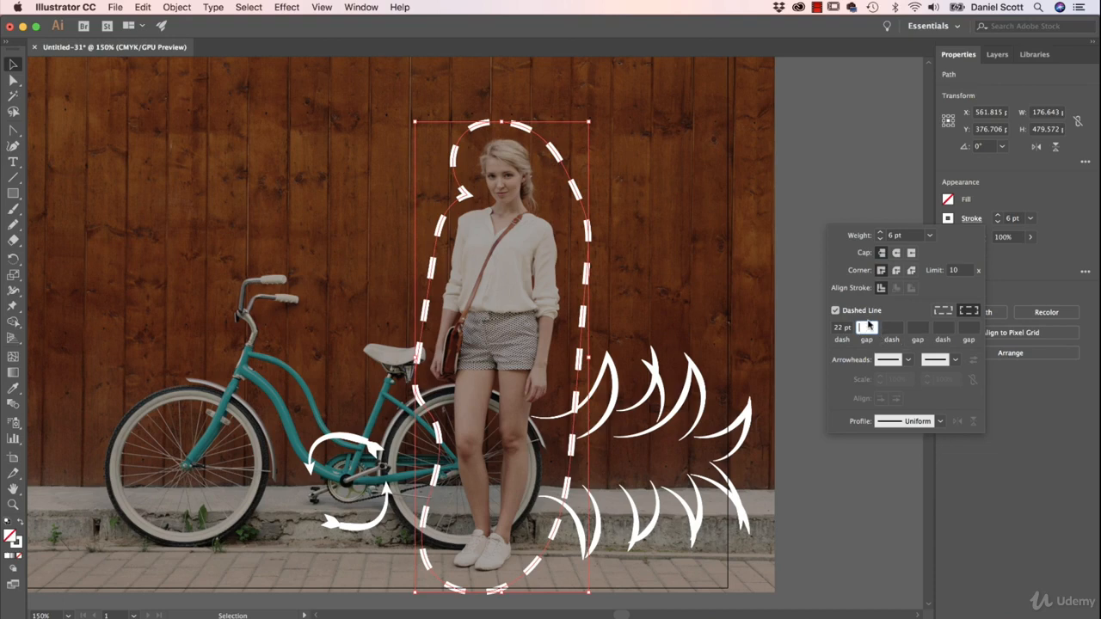
{"action": "type", "text": "10"}
{"action": "key", "text": "Tab"}
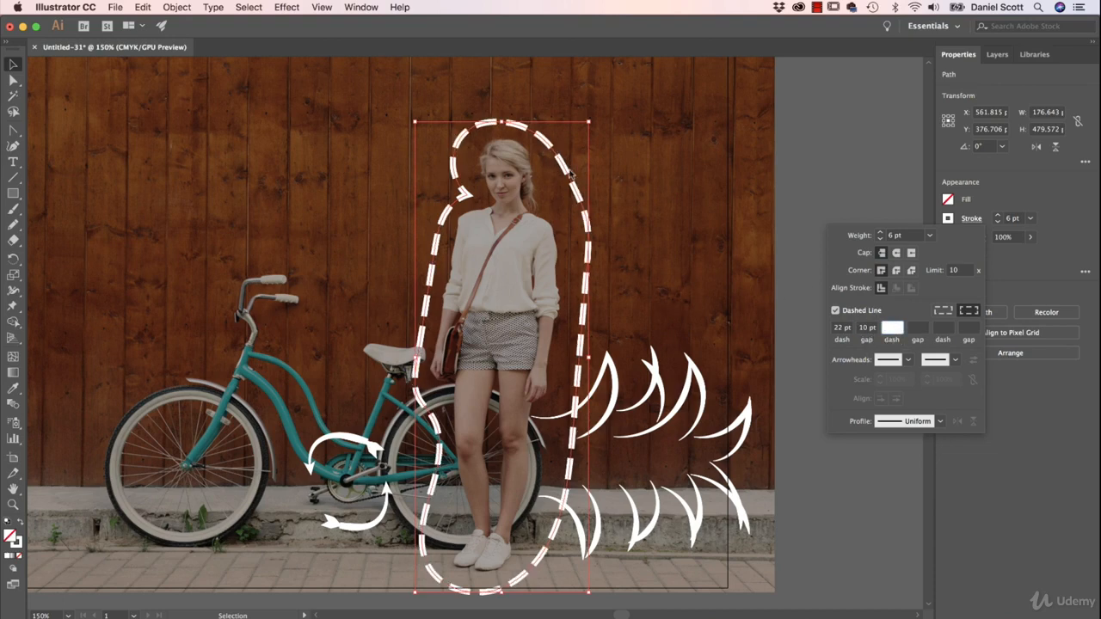
Step: Try a 2 pt dash length on the outline around the woman
{"action": "left_click", "coordinate": [840, 330]}
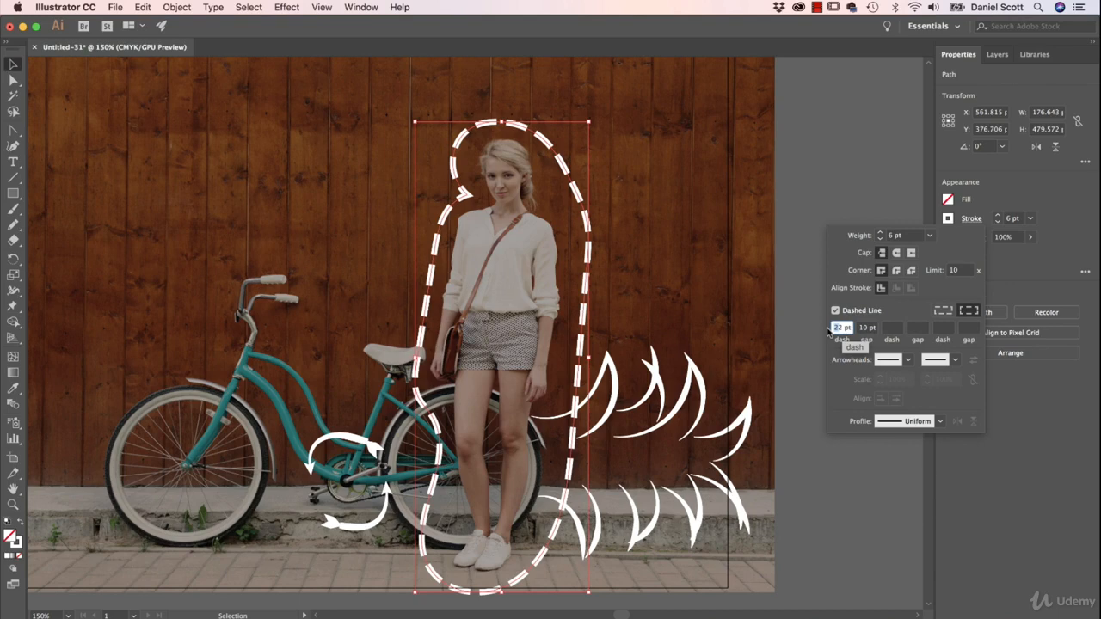
{"action": "type", "text": "2"}
{"action": "left_click", "coordinate": [871, 329]}
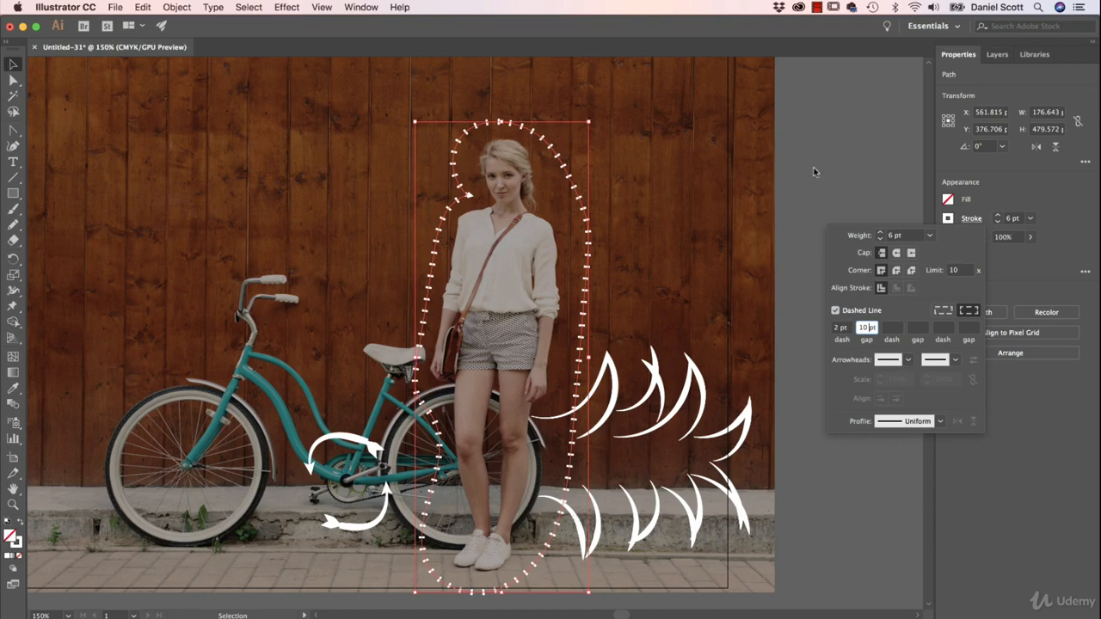
Step: Set the outline's dash length to 12 pt, clear its gap value, and deselect the outline
{"action": "left_click", "coordinate": [839, 328]}
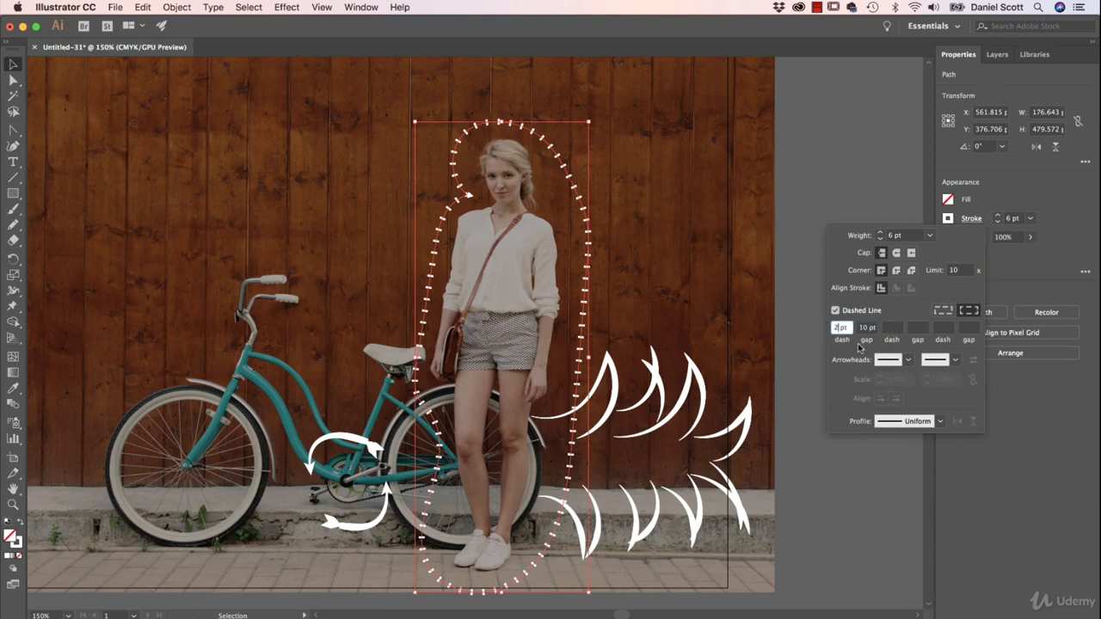
{"action": "key", "text": "BackSpace"}
{"action": "key", "text": "Tab"}
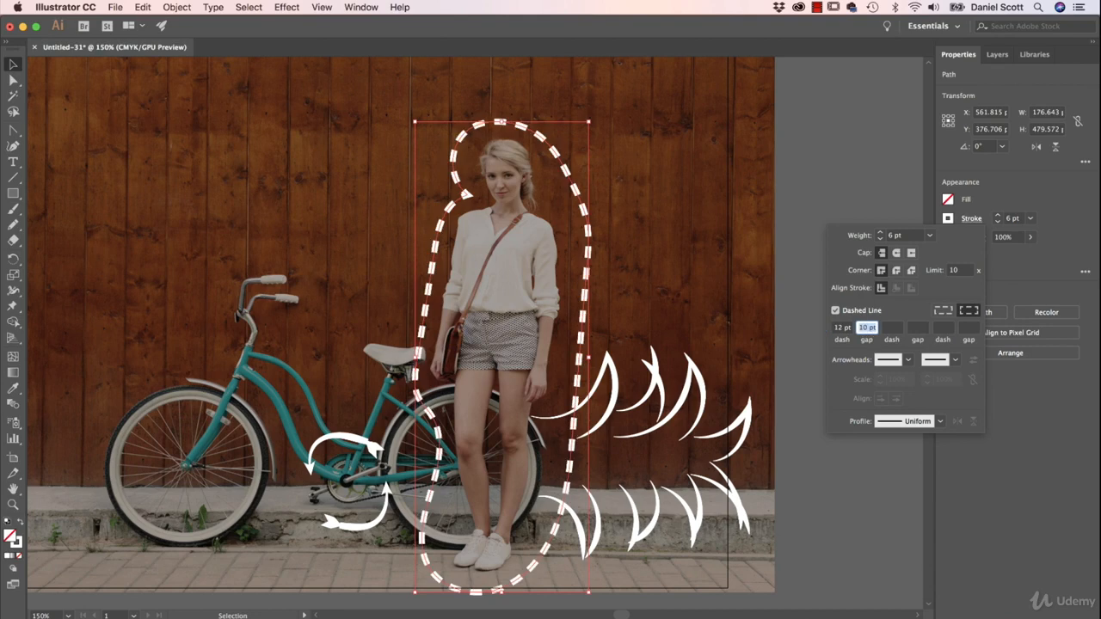
{"action": "key", "text": "BackSpace"}
{"action": "key", "text": "Tab"}
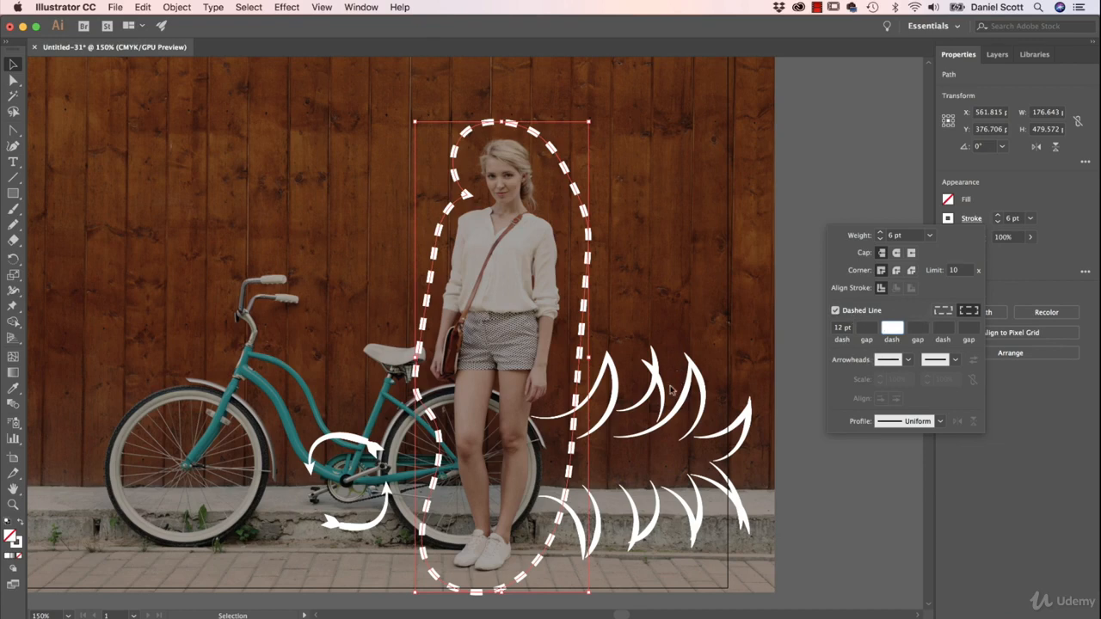
{"action": "left_click", "coordinate": [667, 307]}
{"action": "left_click", "coordinate": [705, 274]}
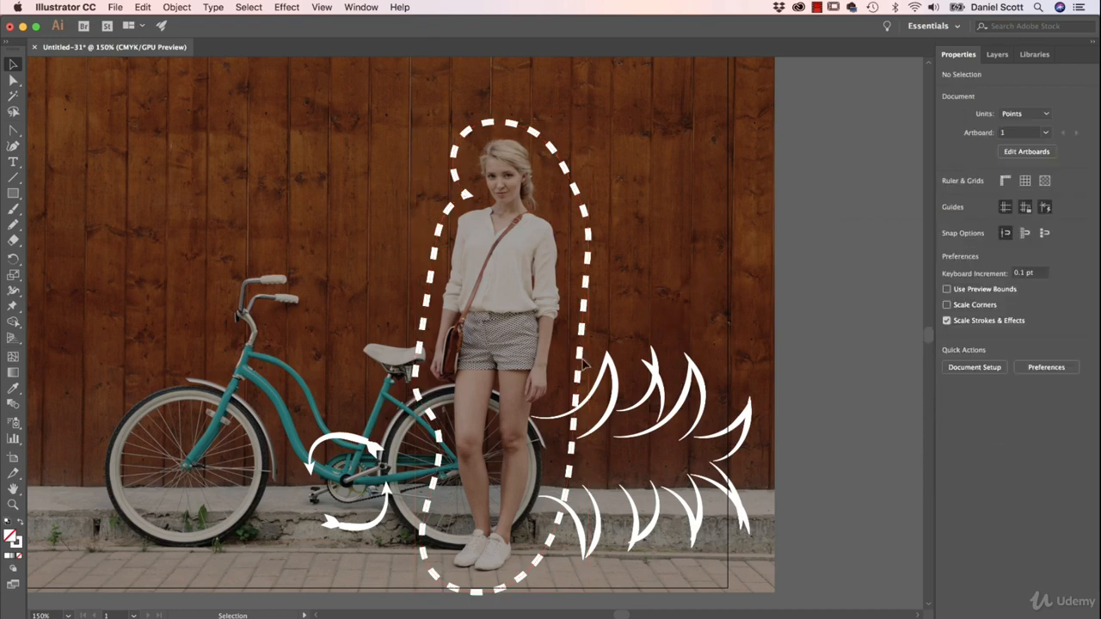
Step: Draw two wavy Pencil lines trailing from the bicycle's handlebar grips toward the woman
{"action": "left_click_drag", "start_coordinate": [339, 326], "coordinate": [496, 336]}
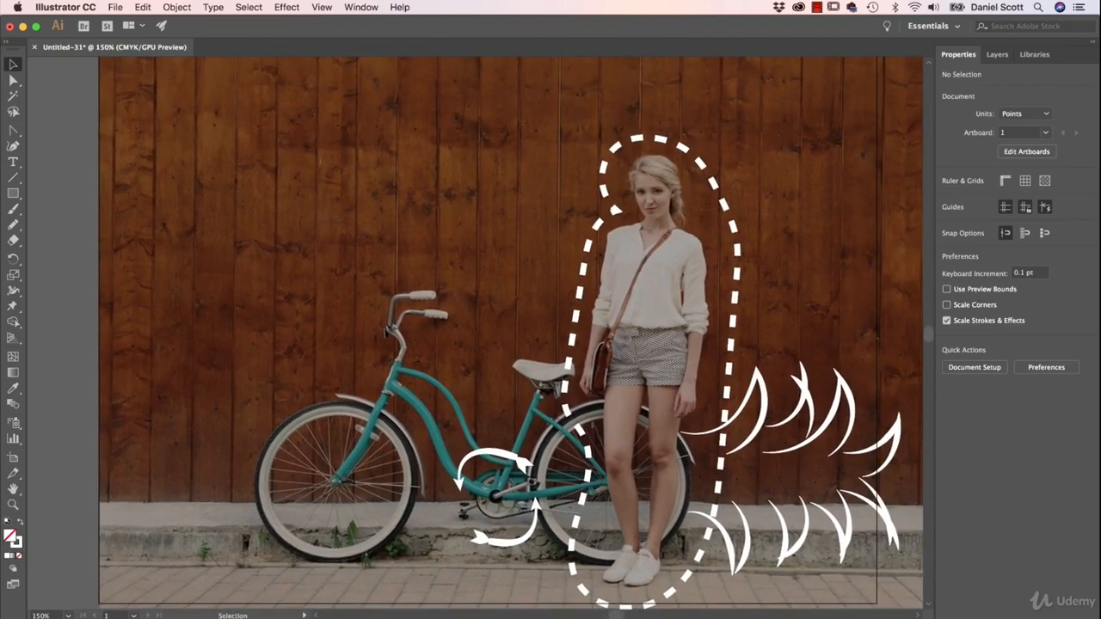
{"action": "left_click", "coordinate": [12, 224]}
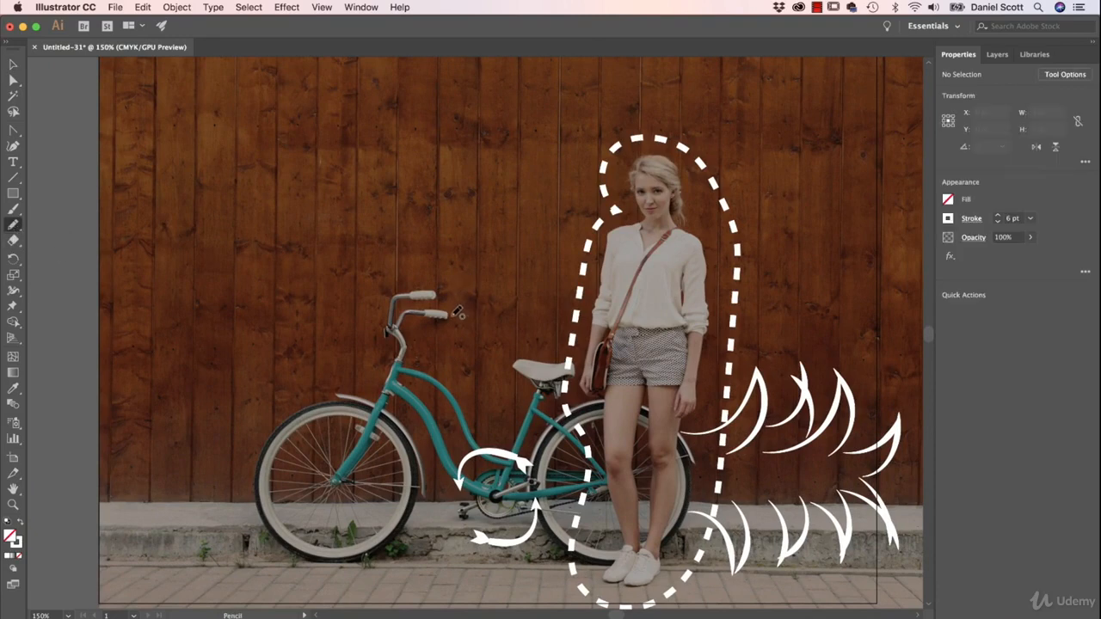
{"action": "left_click_drag", "start_coordinate": [457, 313], "coordinate": [602, 316]}
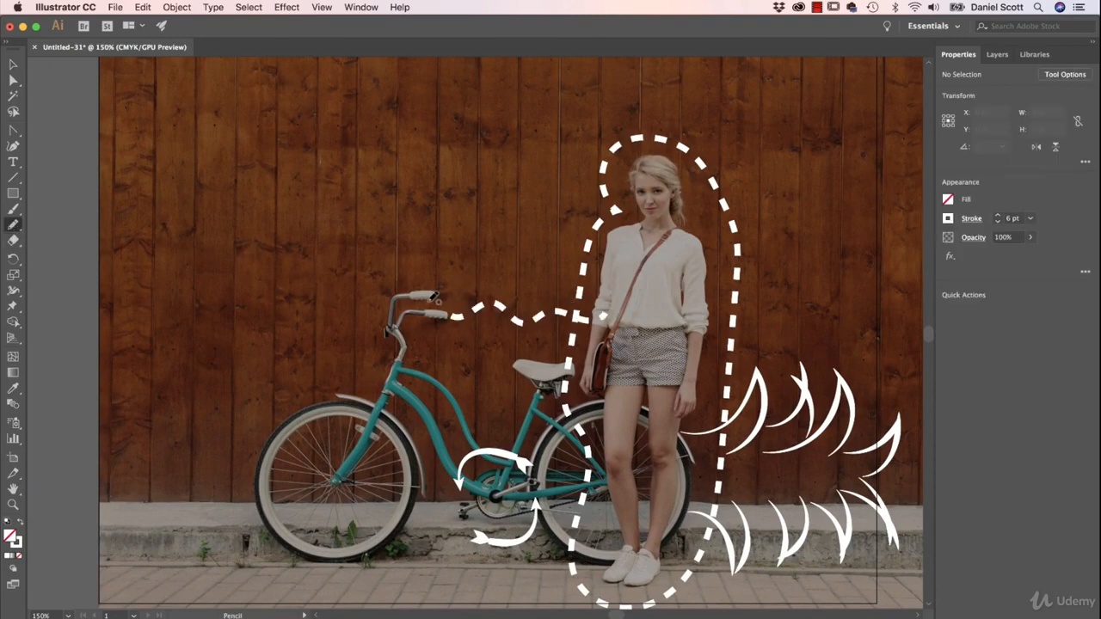
{"action": "left_click_drag", "start_coordinate": [446, 292], "coordinate": [574, 274]}
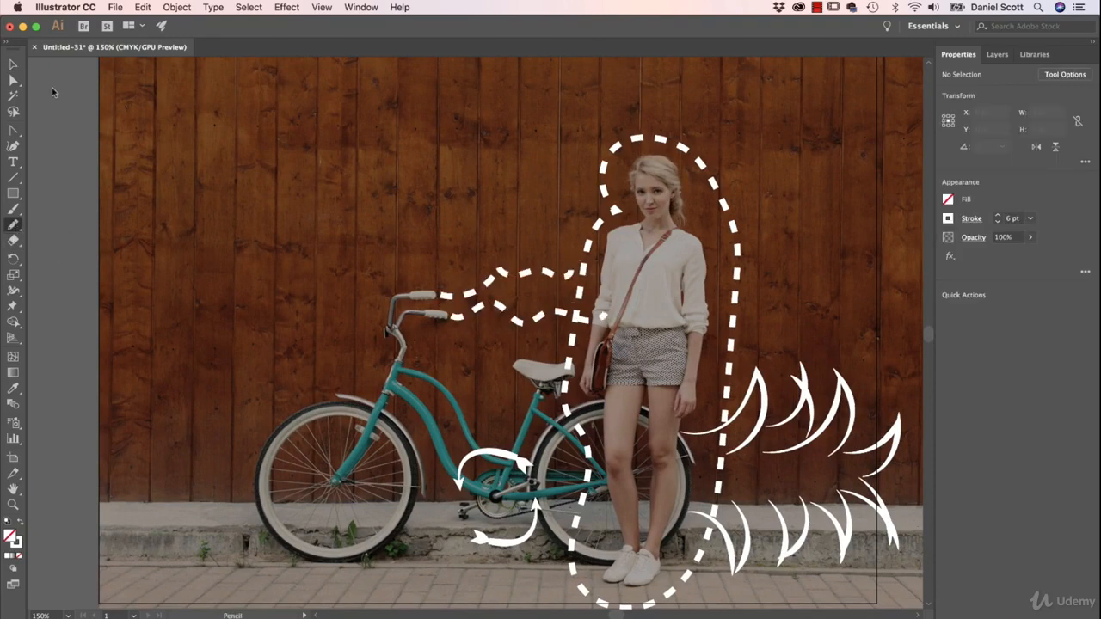
Step: Select both wavy handlebar lines, turn off their dashes, and reduce their stroke weight to 4 pt
{"action": "left_click", "coordinate": [13, 64]}
{"action": "left_click", "coordinate": [518, 318]}
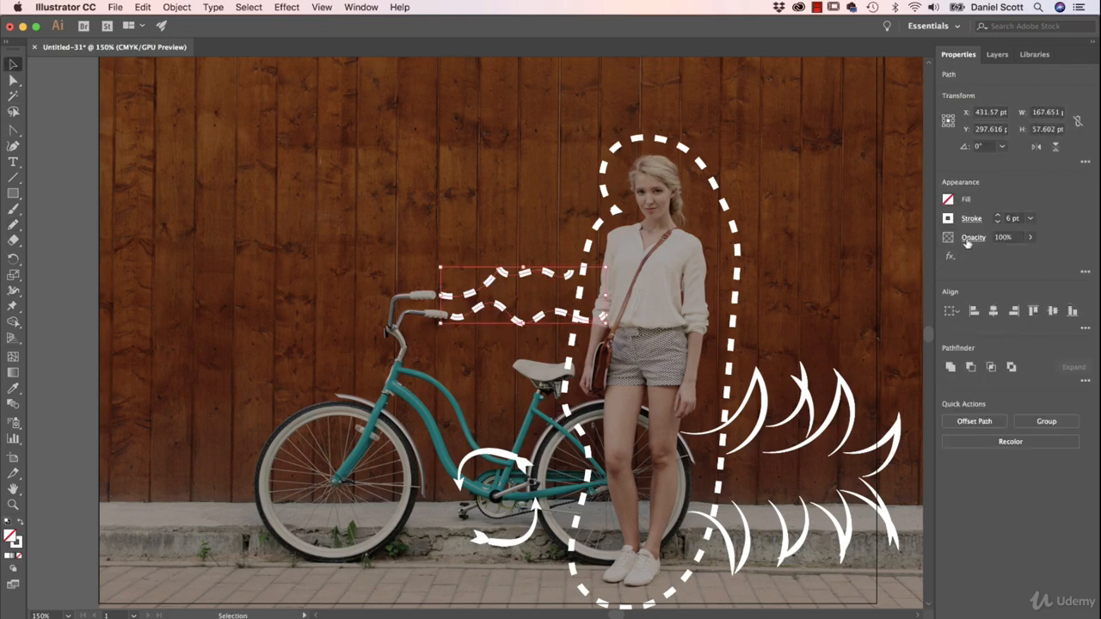
{"action": "left_click", "coordinate": [971, 220]}
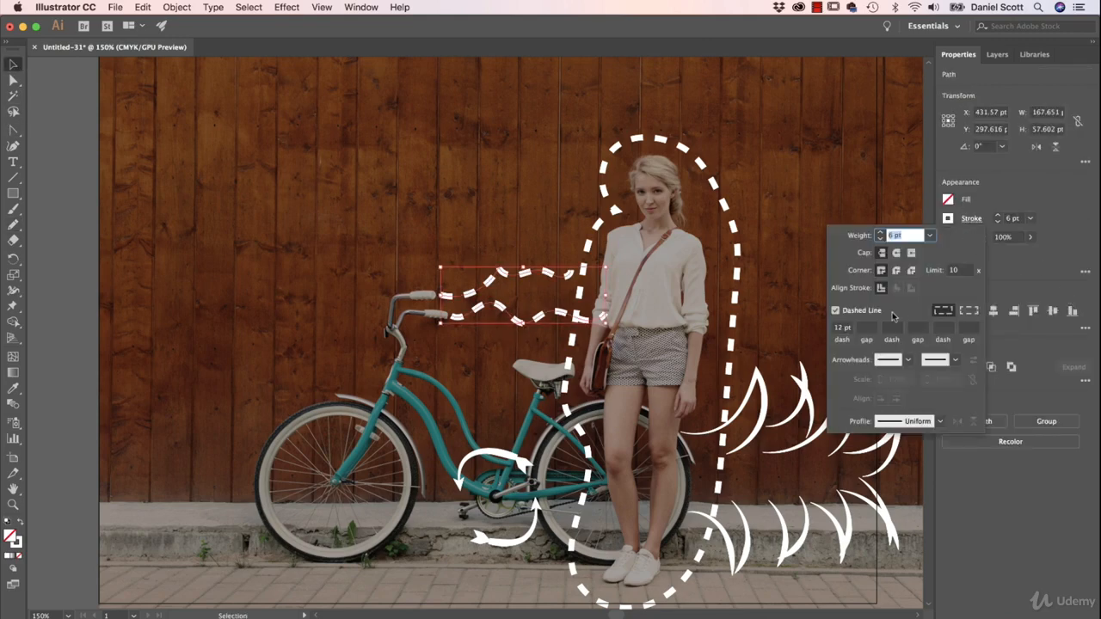
{"action": "left_click", "coordinate": [835, 311]}
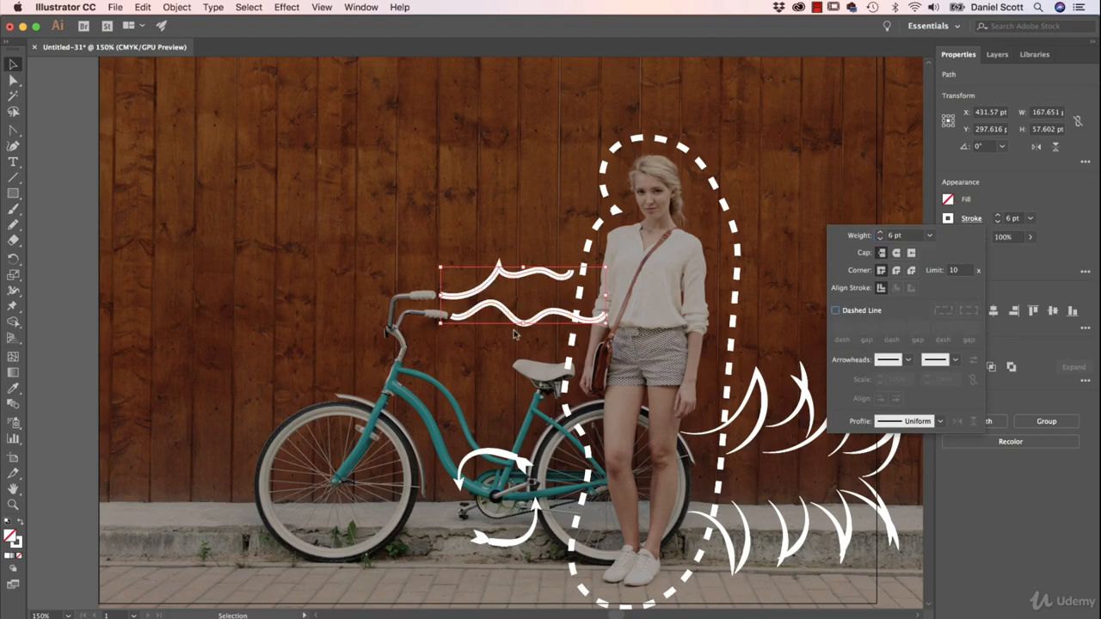
{"action": "left_click", "coordinate": [879, 238]}
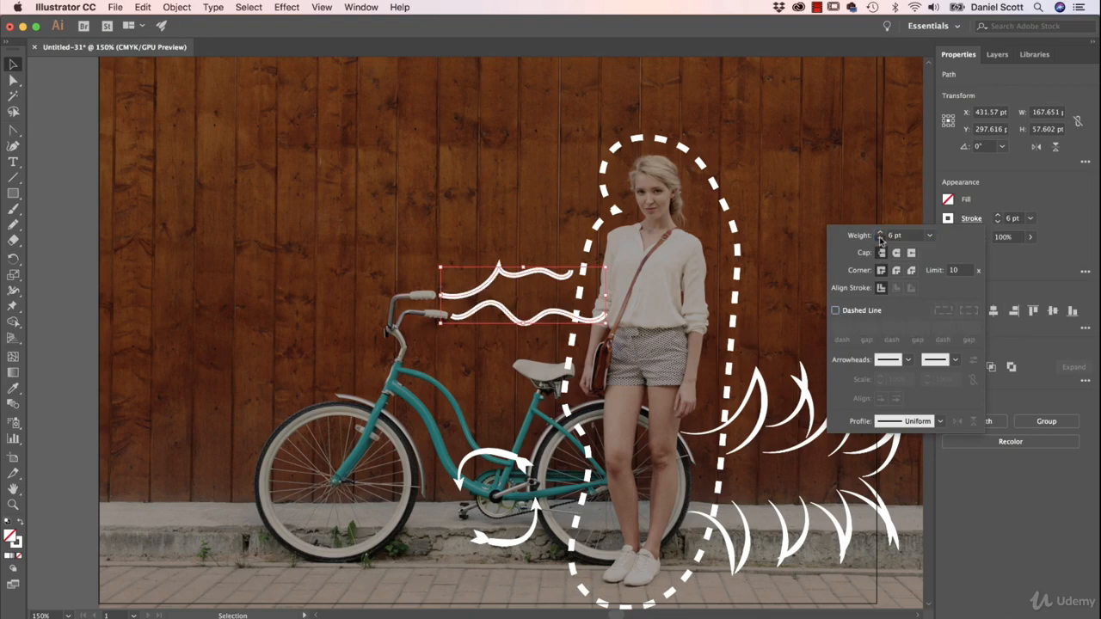
{"action": "left_click", "coordinate": [880, 238]}
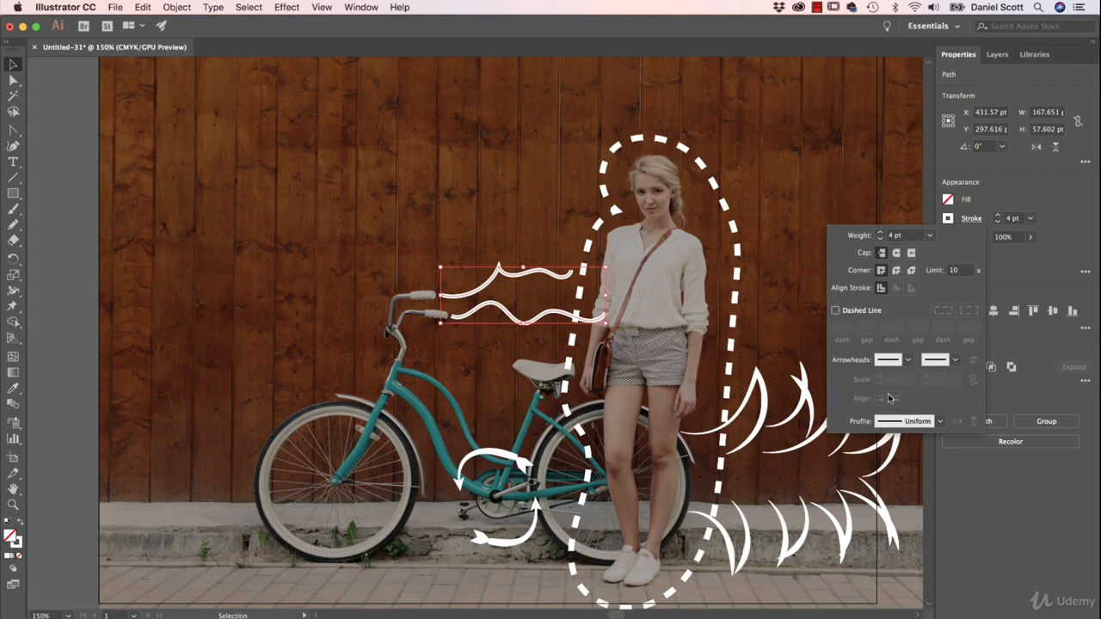
Step: Make the two wavy lines dashed with a 0 pt dash and a 12 pt gap
{"action": "left_click", "coordinate": [835, 309]}
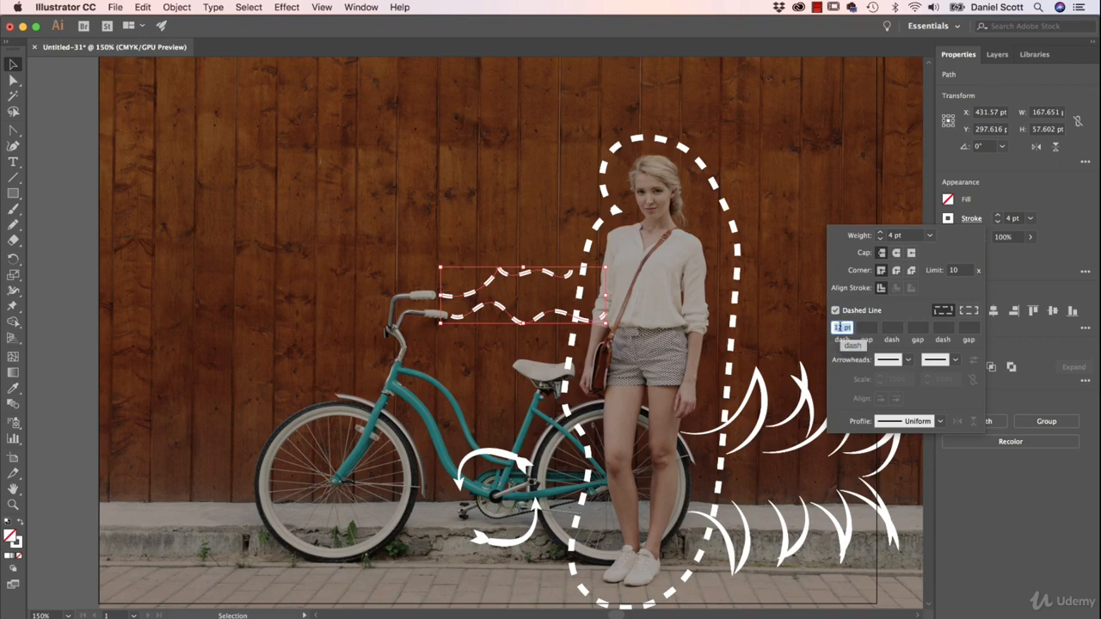
{"action": "type", "text": "0"}
{"action": "key", "text": "Tab"}
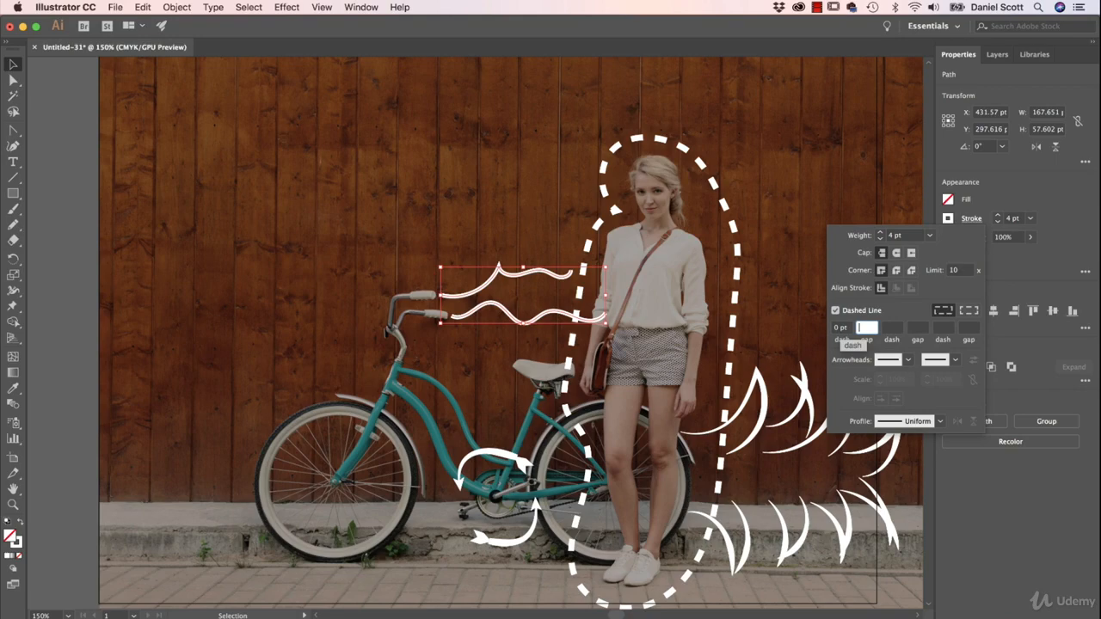
{"action": "type", "text": "12"}
{"action": "key", "text": "Tab"}
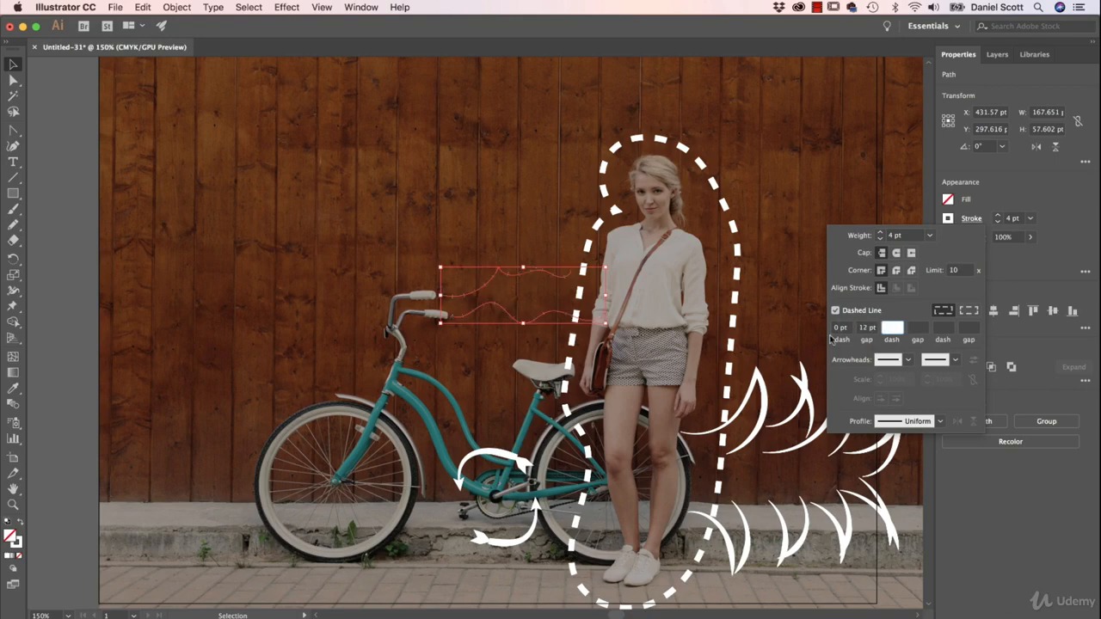
Step: Apply round caps to the two wavy lines to turn their zero-length dashes into dots
{"action": "left_click", "coordinate": [481, 285]}
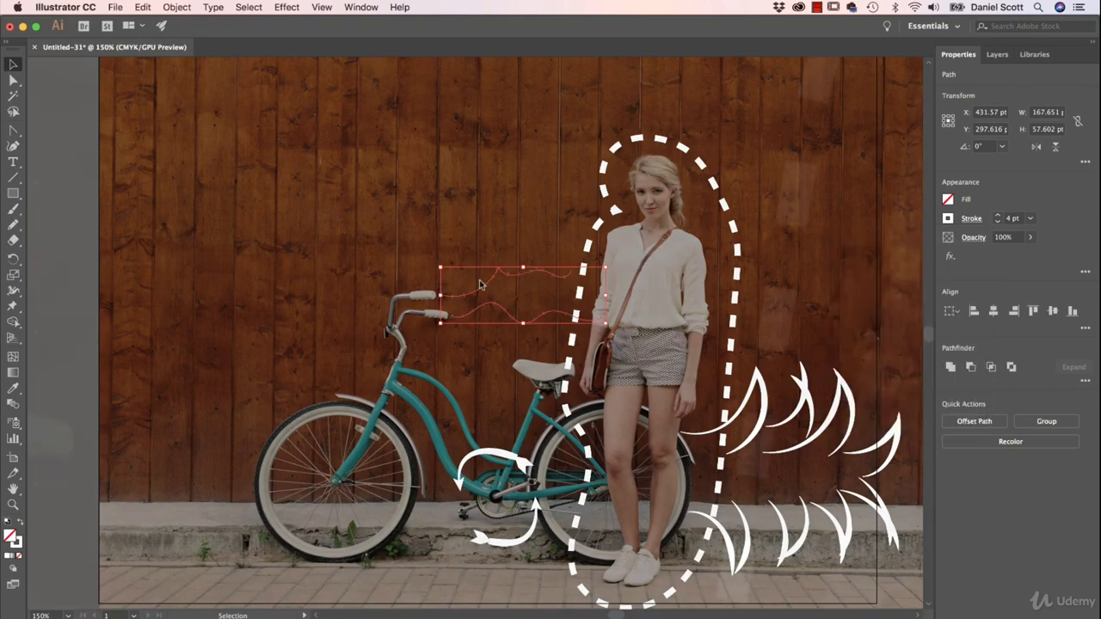
{"action": "key", "text": "super+equal"}
{"action": "key", "text": "super+equal"}
{"action": "key", "text": "super+equal"}
{"action": "key", "text": "super+equal"}
{"action": "key", "text": "super+equal"}
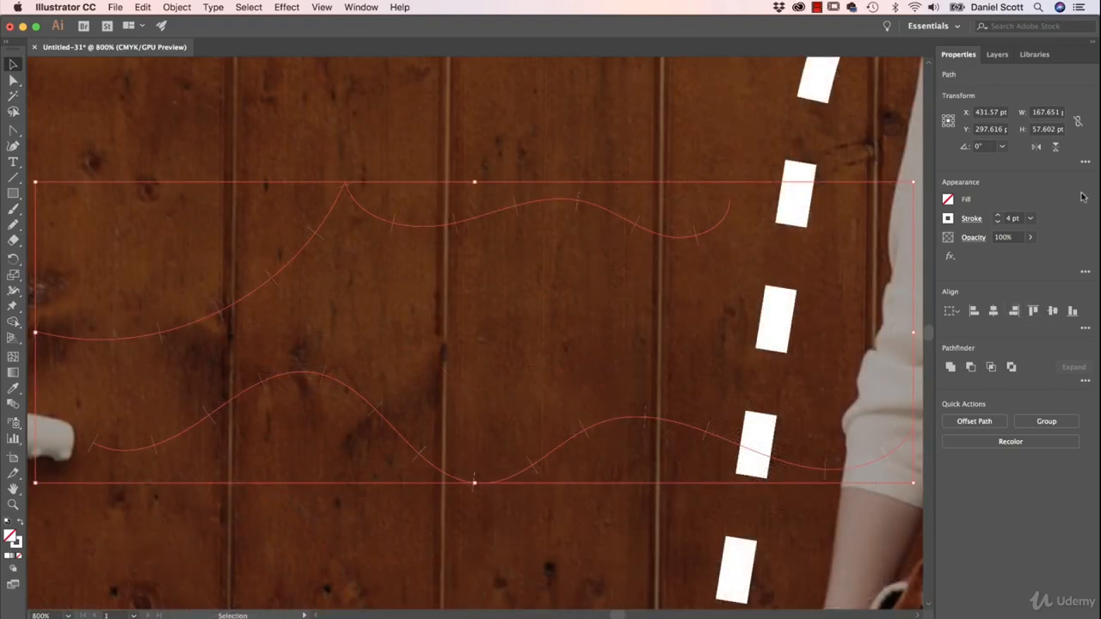
{"action": "left_click", "coordinate": [972, 218]}
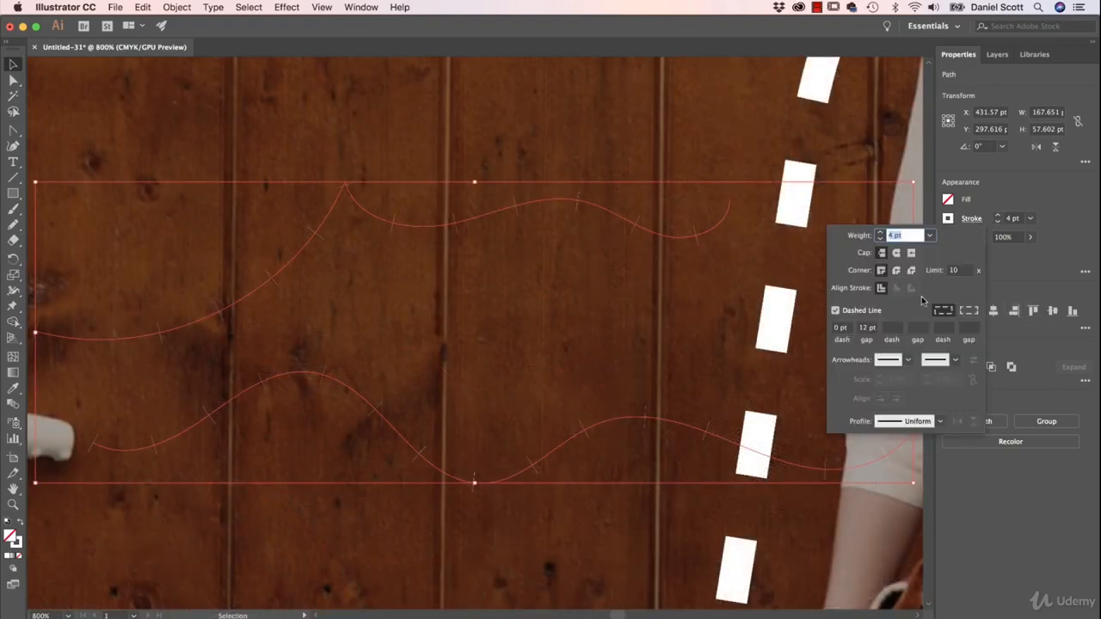
{"action": "left_click", "coordinate": [896, 253]}
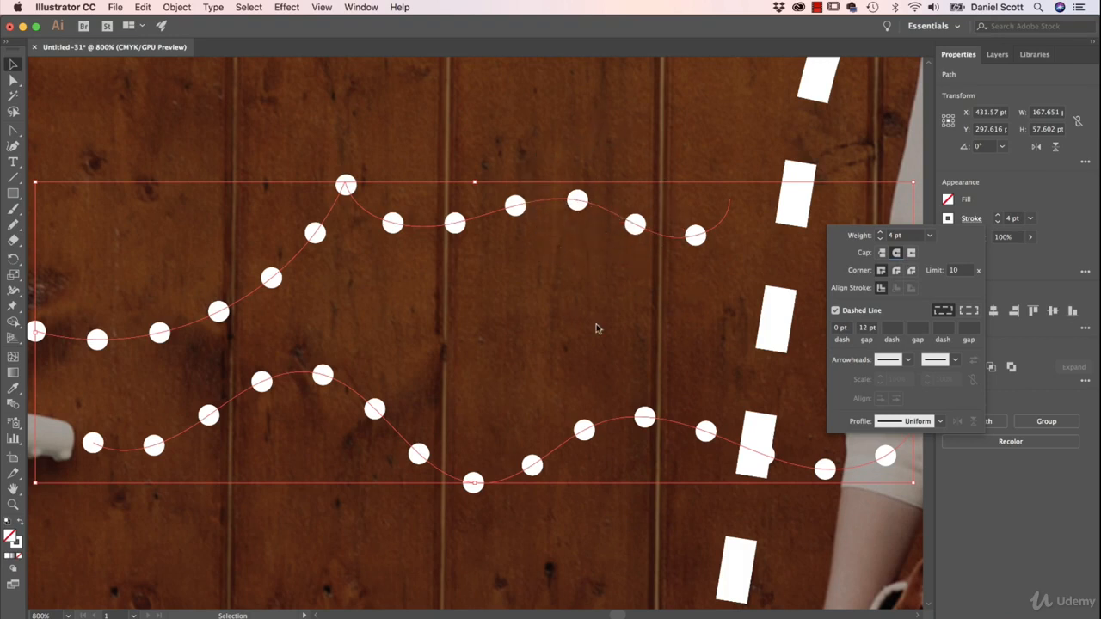
Step: Try gaps of 20 pt and 2 pt between the dots of the wavy lines
{"action": "left_click", "coordinate": [866, 327]}
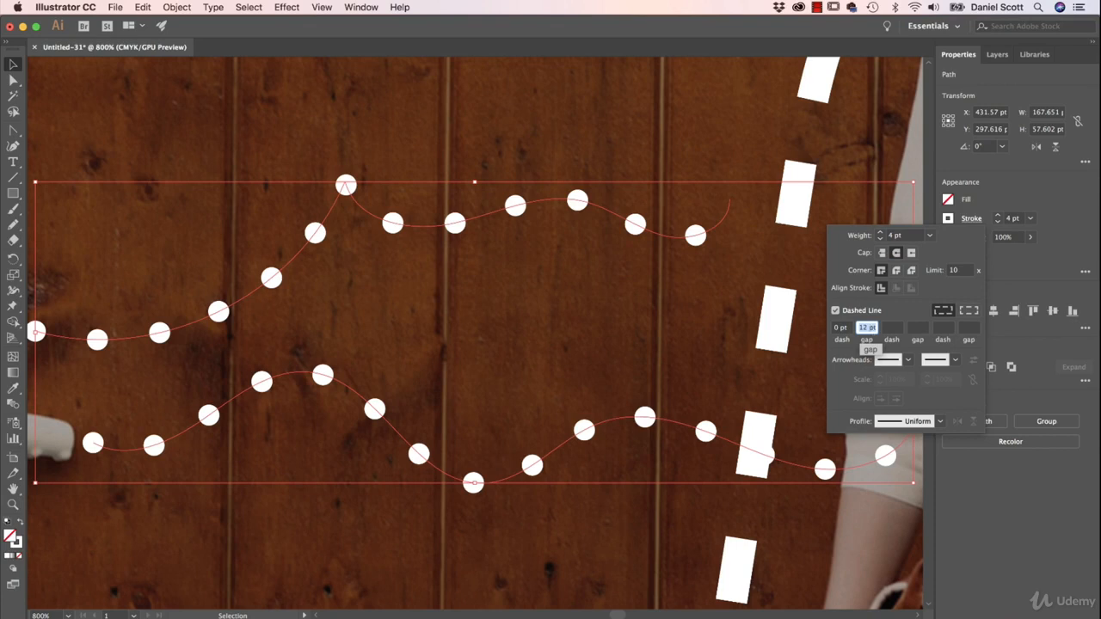
{"action": "type", "text": "20"}
{"action": "key", "text": "Return"}
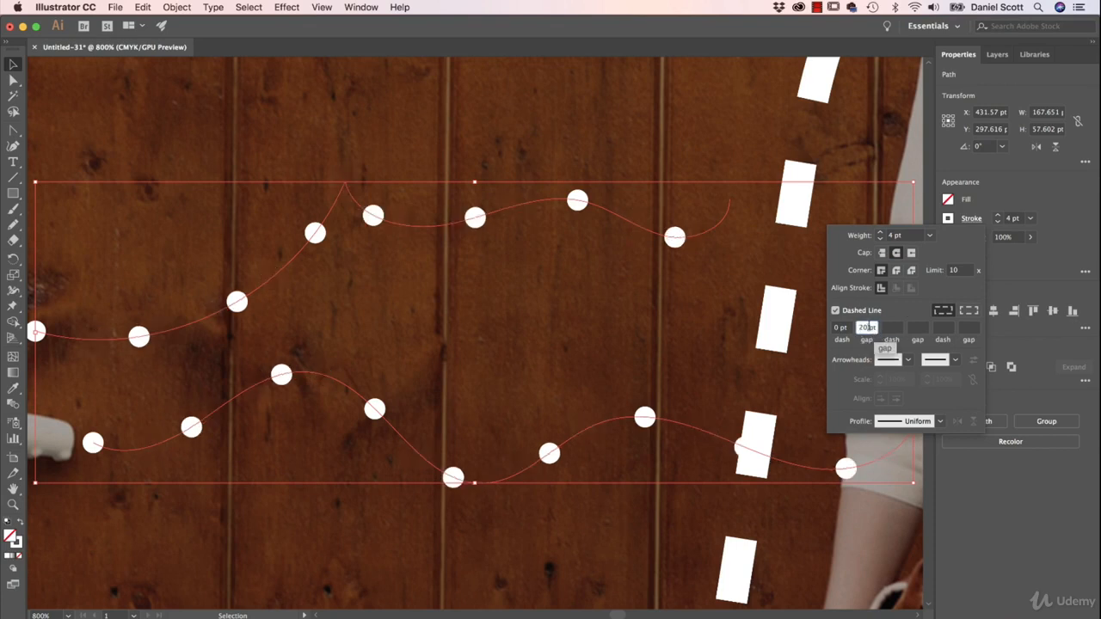
{"action": "double_click", "coordinate": [864, 327]}
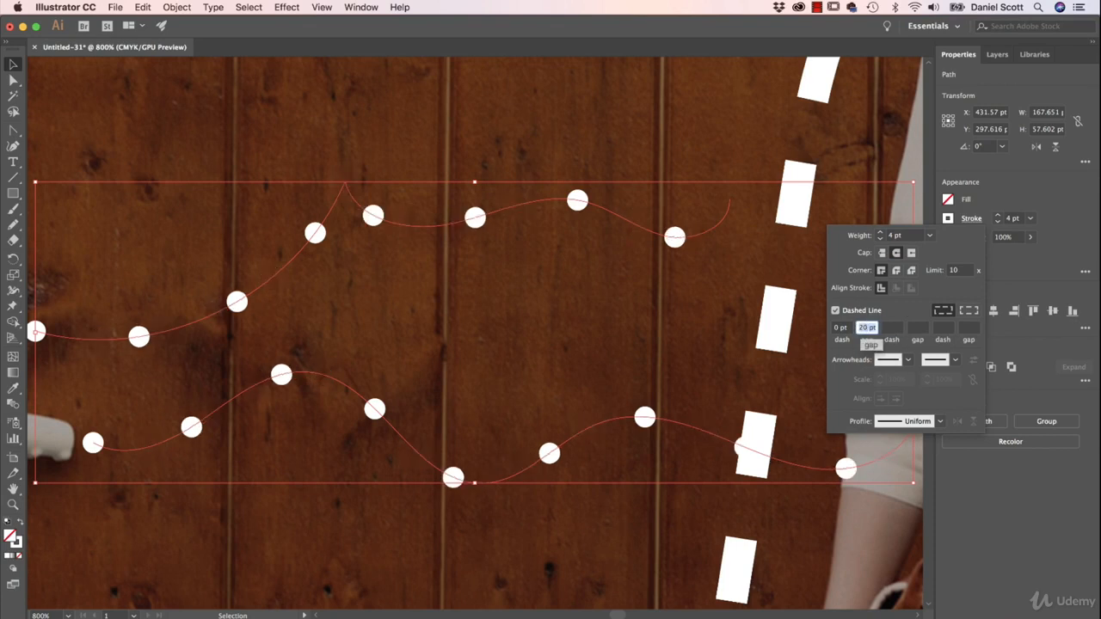
{"action": "type", "text": "2"}
{"action": "key", "text": "Tab"}
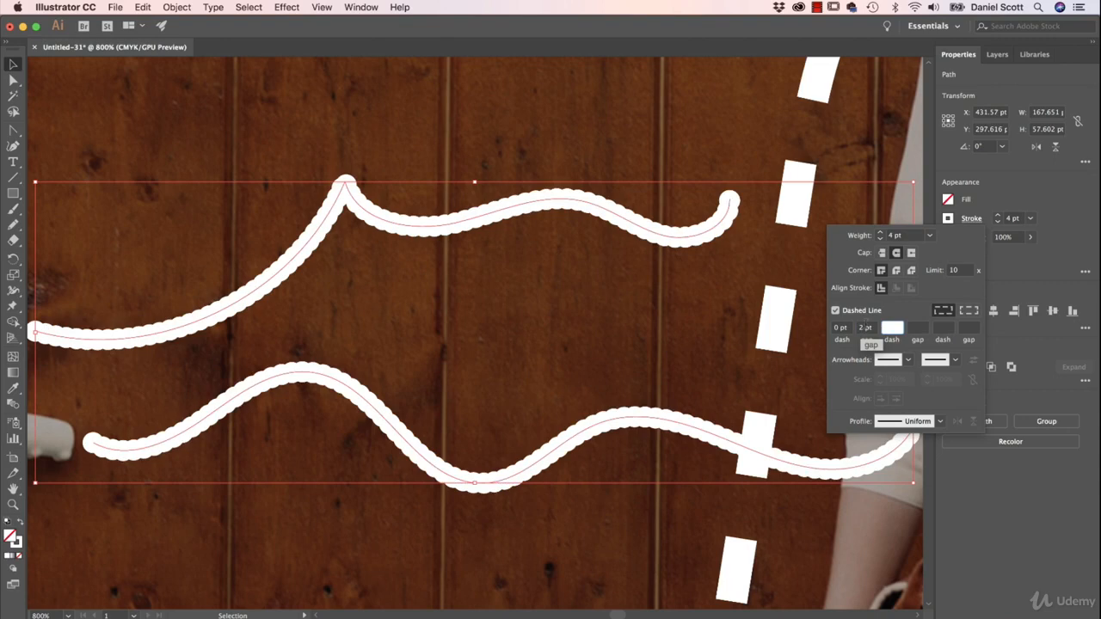
Step: Set the gap between the dots of the wavy lines to 10 pt and deselect them
{"action": "double_click", "coordinate": [865, 328]}
{"action": "type", "text": "10"}
{"action": "key", "text": "Tab"}
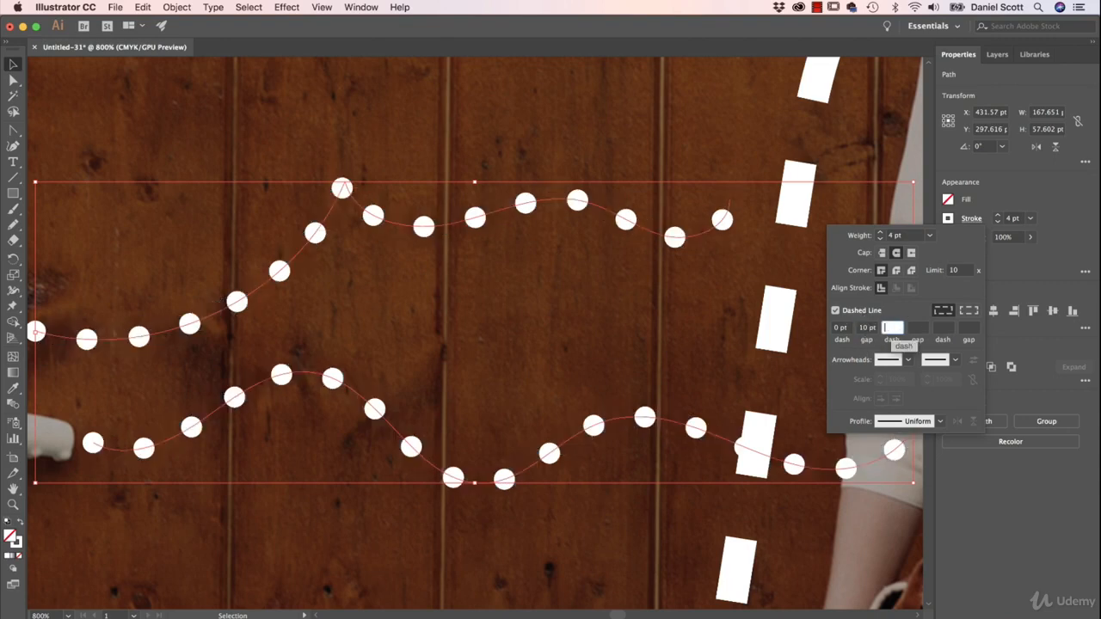
{"action": "left_click", "coordinate": [529, 362]}
{"action": "key", "text": "super+minus"}
{"action": "key", "text": "super+minus"}
{"action": "key", "text": "super+minus"}
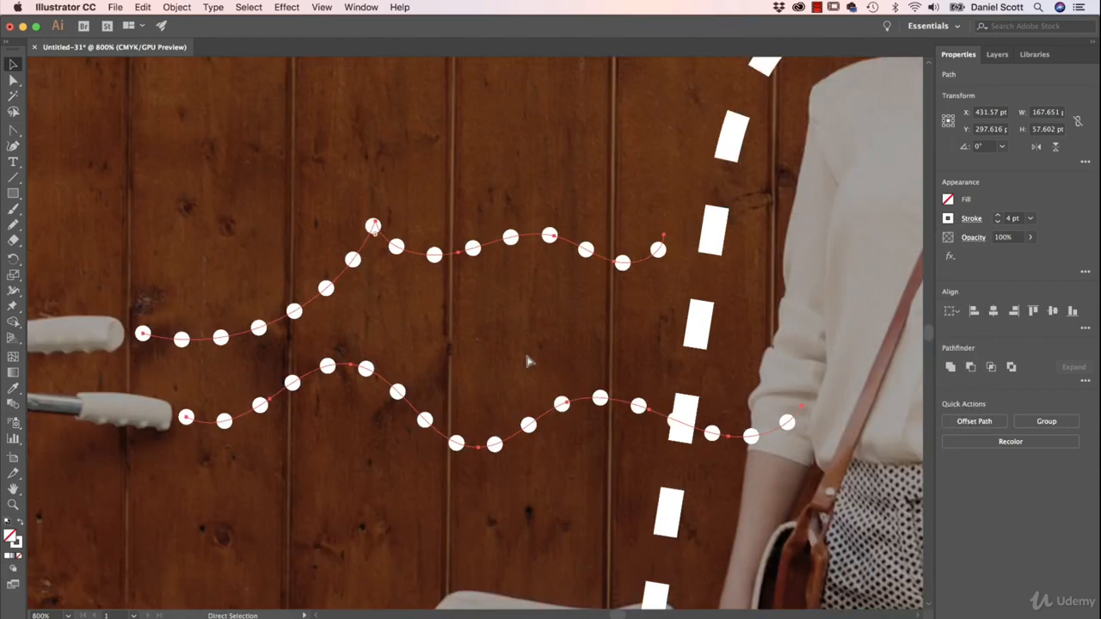
{"action": "key", "text": "super+0"}
{"action": "key", "text": "v"}
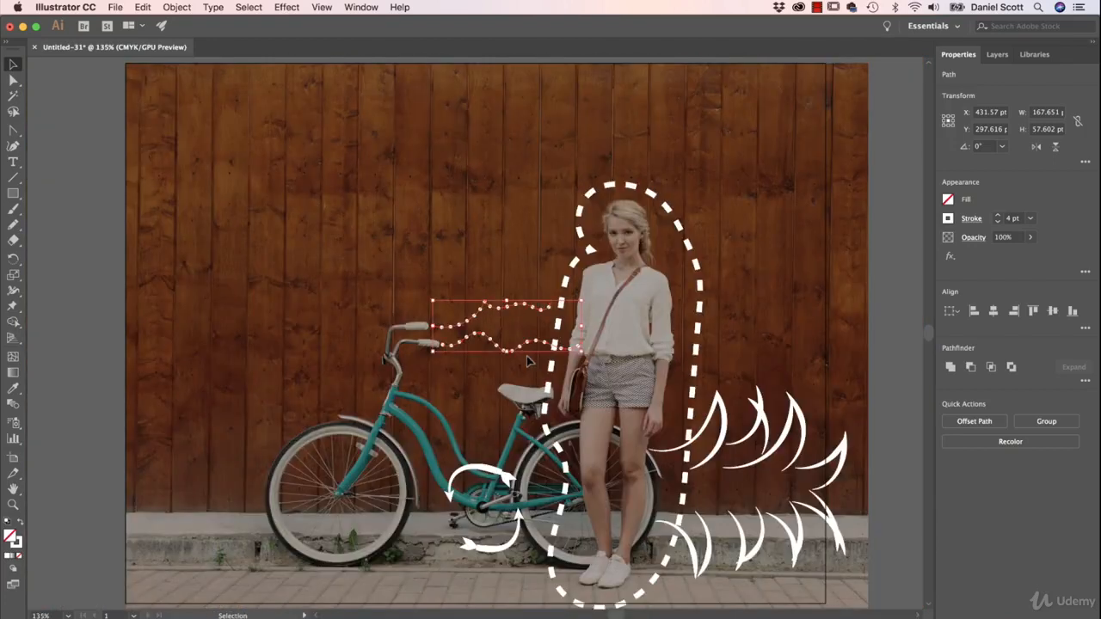
{"action": "left_click", "coordinate": [62, 336]}
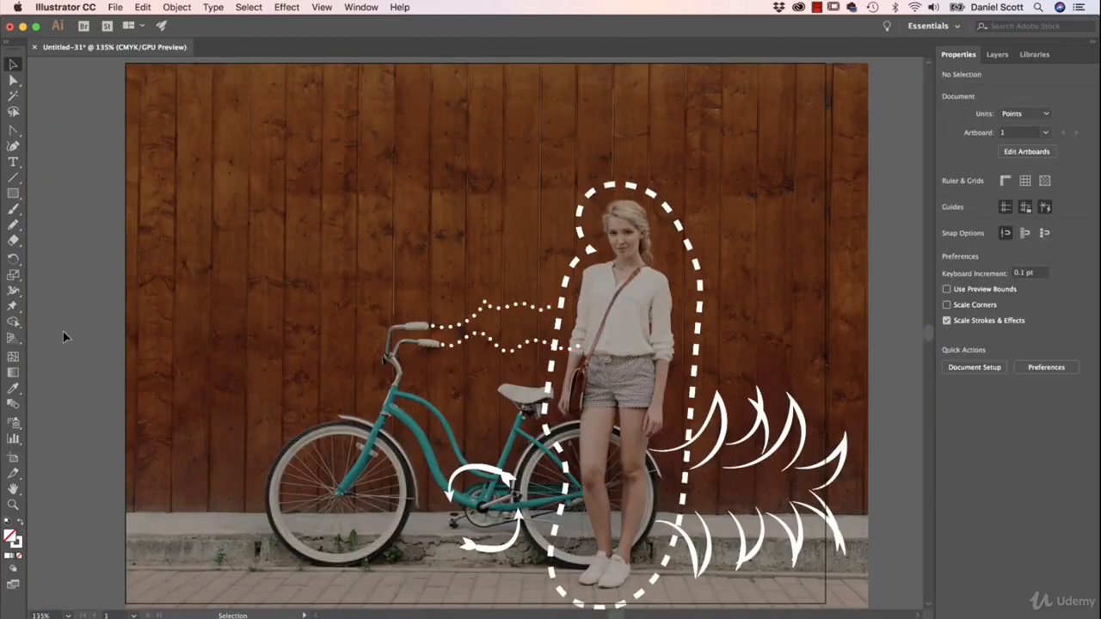